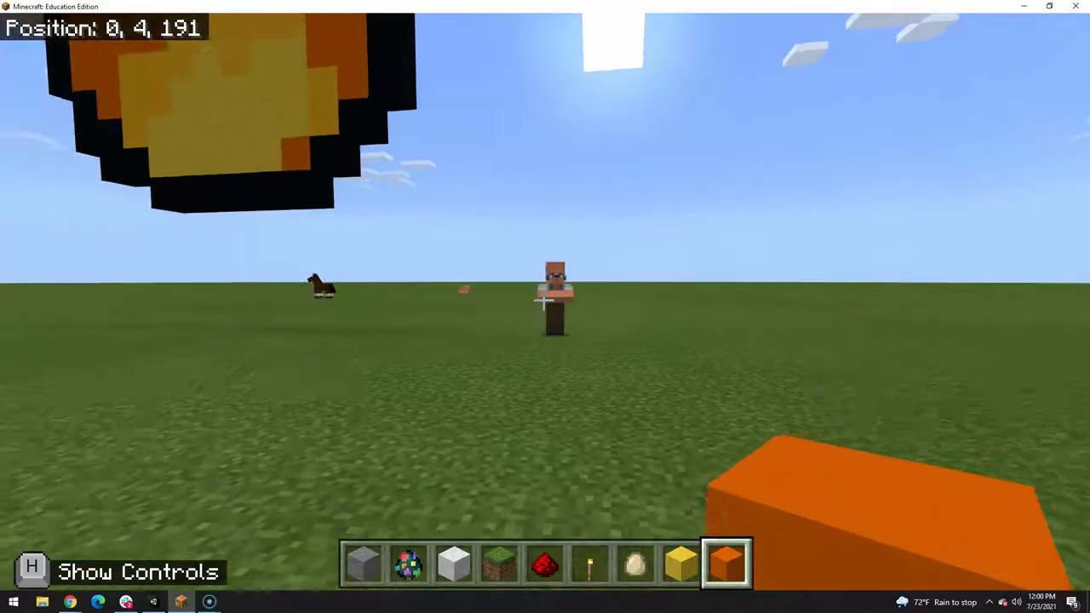
{"action": "key", "text": "w"}
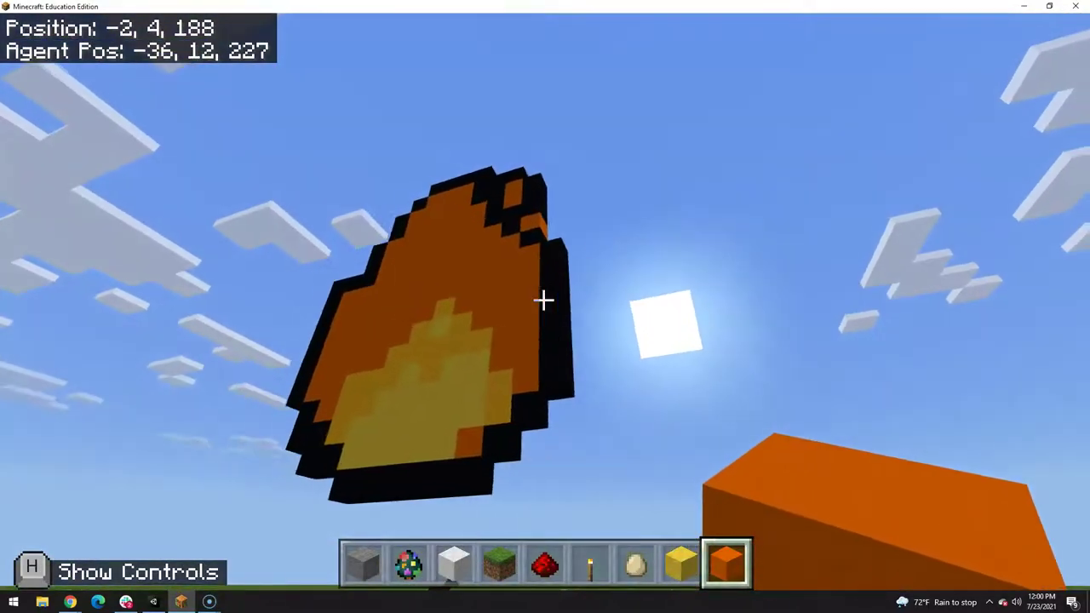
{"action": "key", "text": "w"}
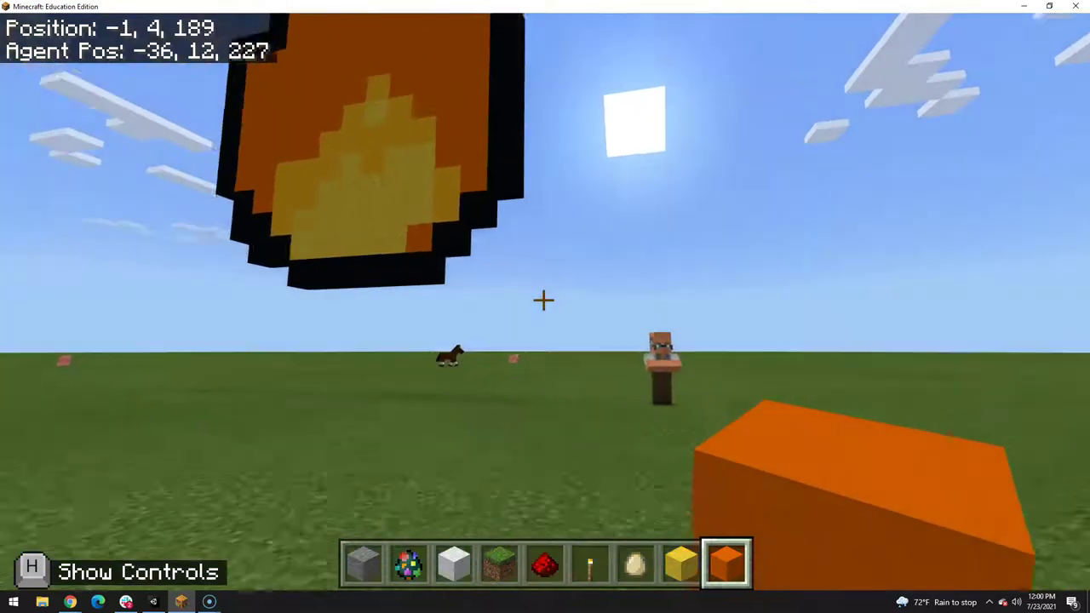
- Switch to Chrome and open the Fire emoji page from the Emojipedia search results
{"action": "key", "text": "alt+Tab"}
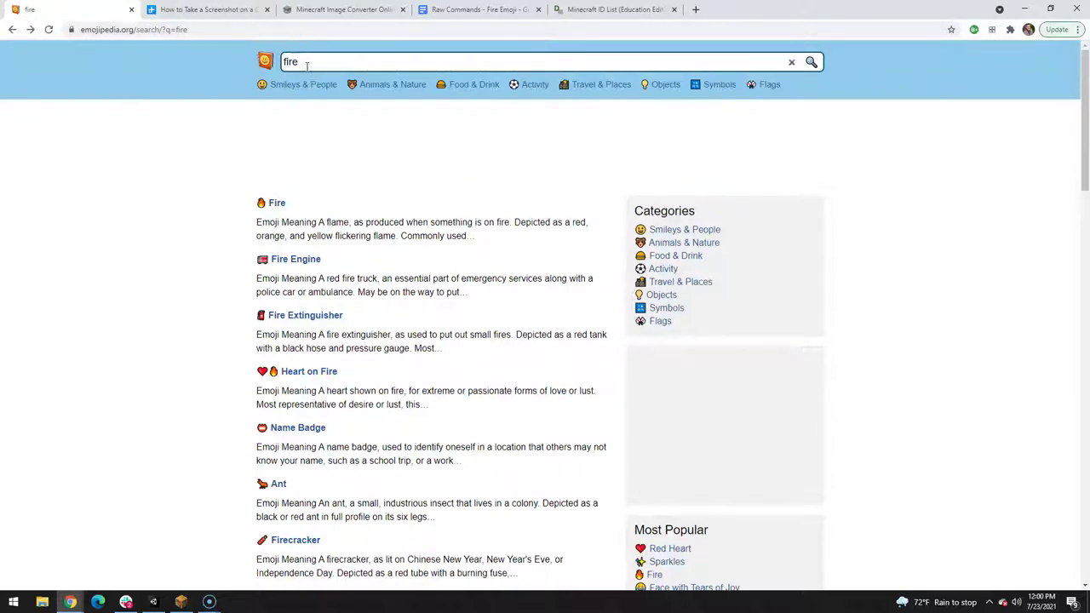
{"action": "left_click", "coordinate": [277, 204]}
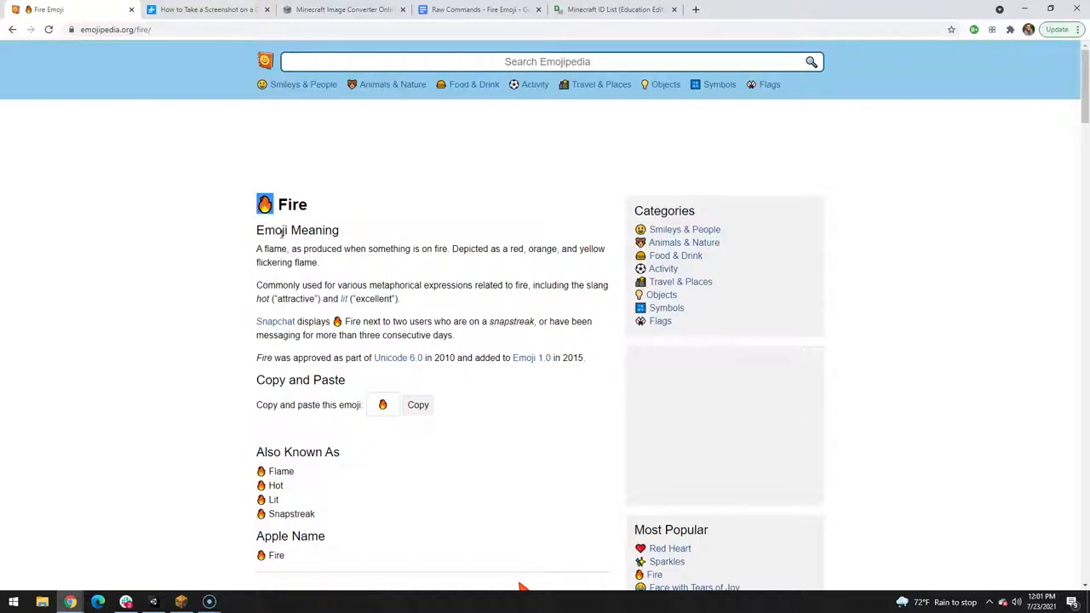
{"action": "left_click", "coordinate": [272, 204]}
- Check the Chromebook screenshot guide's section on capturing a specific area and return to the Fire emoji page
{"action": "left_click", "coordinate": [218, 10]}
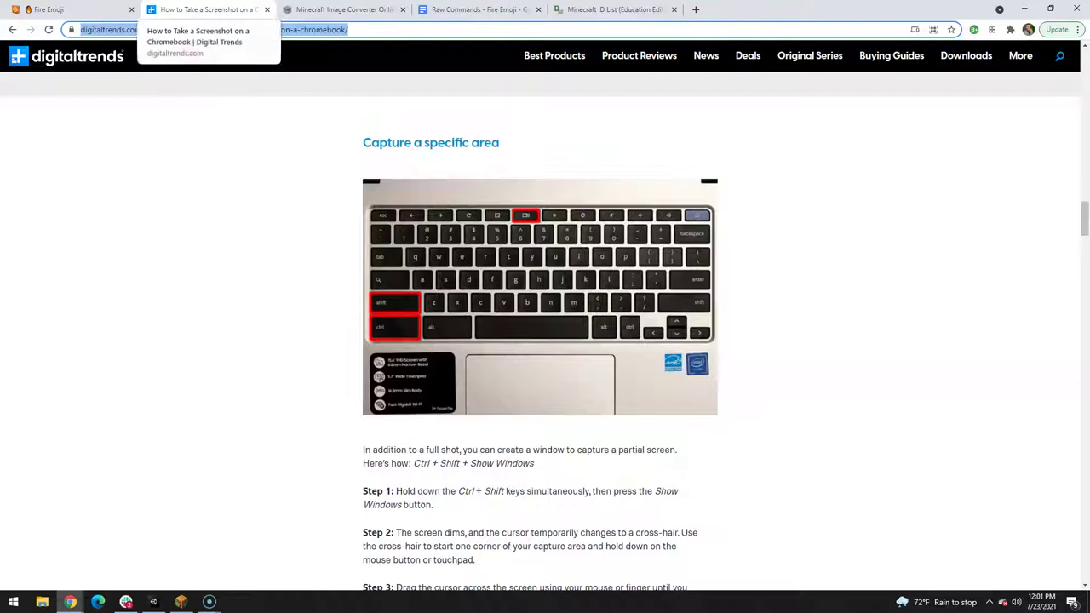
{"action": "left_click", "coordinate": [90, 10]}
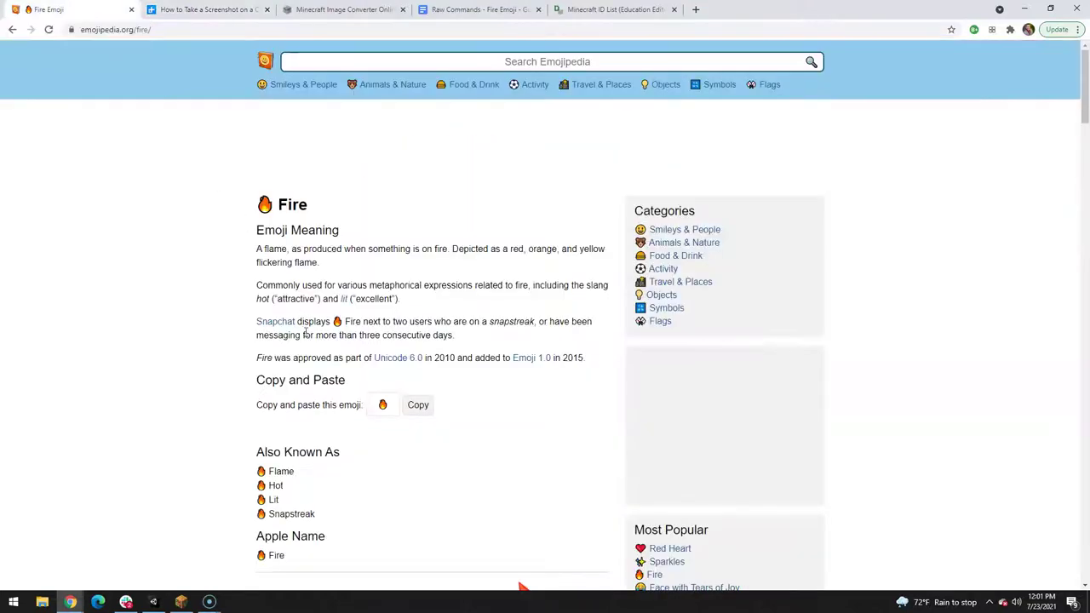
- Open Snipping Tool and capture a tight snip around the small fire emoji in the Snapchat paragraph
{"action": "key", "text": "super"}
{"action": "type", "text": "snip"}
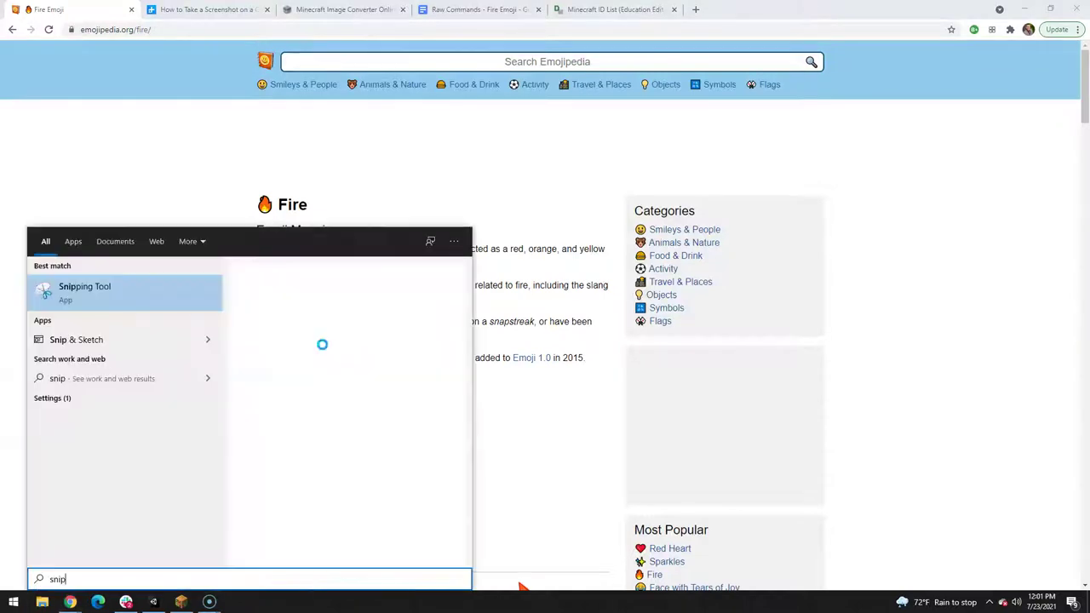
{"action": "key", "text": "Return"}
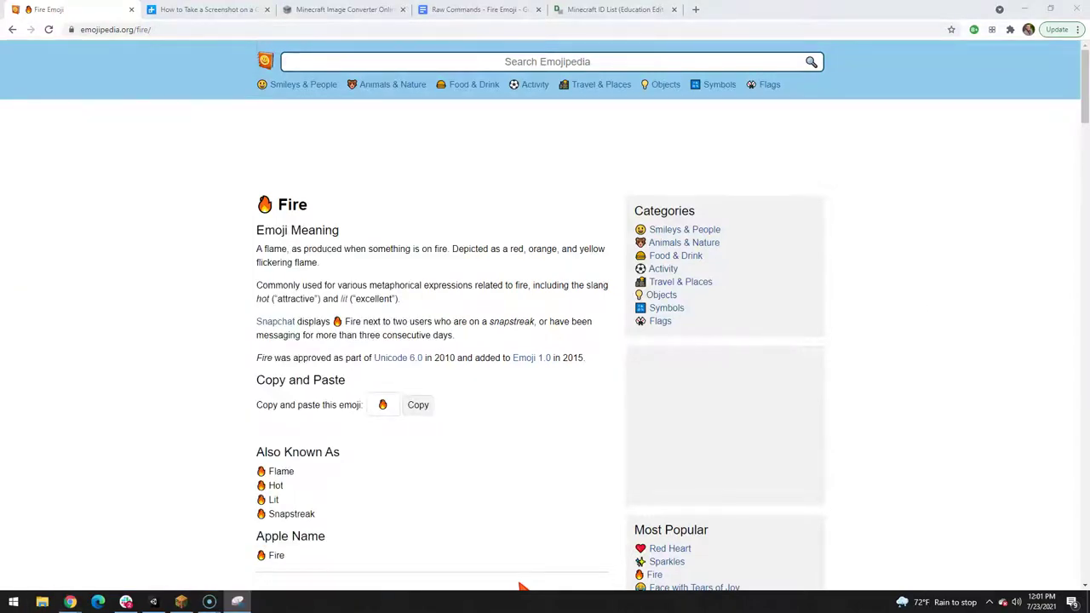
{"action": "left_click", "coordinate": [834, 235]}
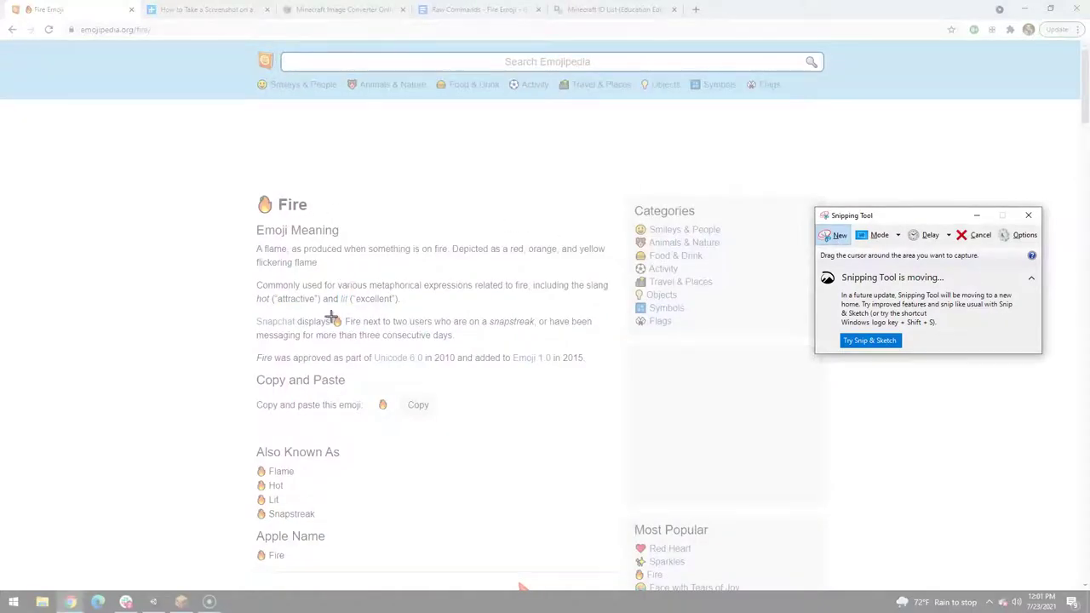
{"action": "left_click_drag", "start_coordinate": [333, 316], "coordinate": [337, 322]}
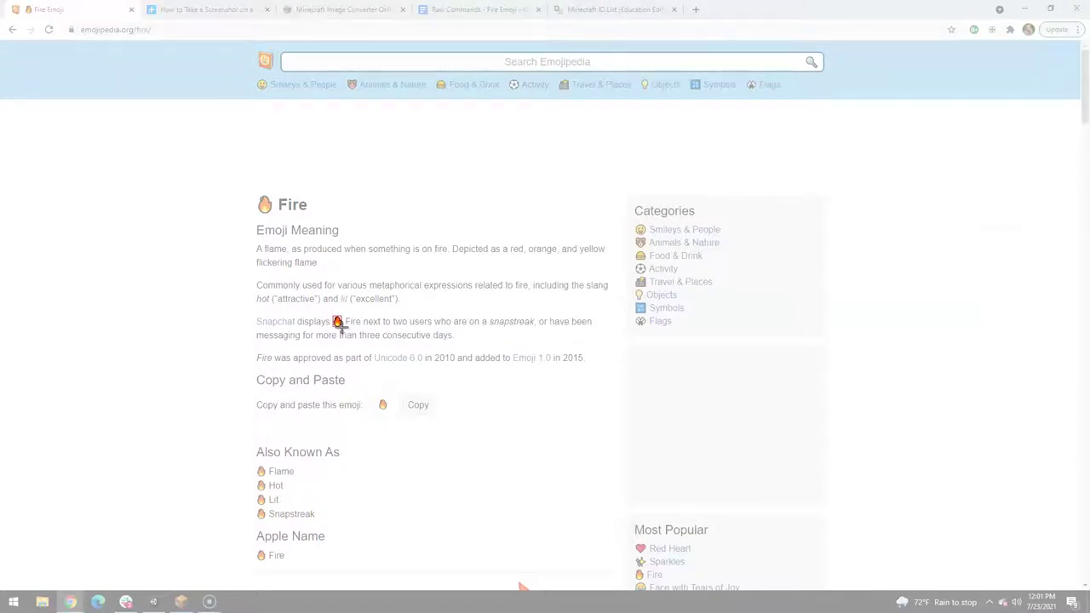
{"action": "left_click_drag", "start_coordinate": [339, 327], "coordinate": [343, 329]}
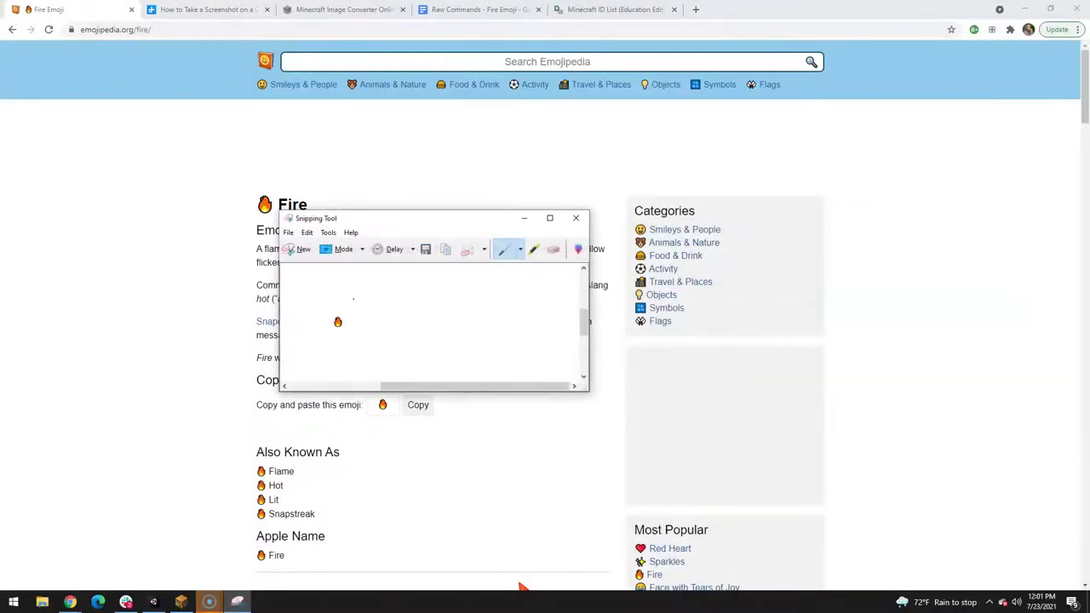
- Save the snip as a JPEG named fire2 in the Minecraft Stuff folder and close Snipping Tool
{"action": "left_click", "coordinate": [425, 250]}
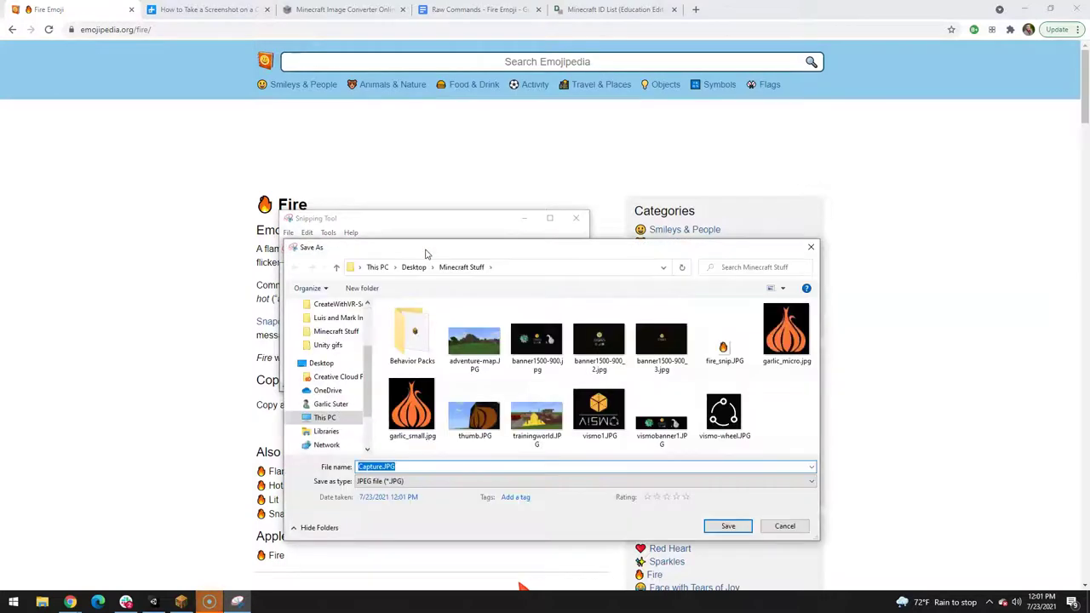
{"action": "type", "text": "fire2"}
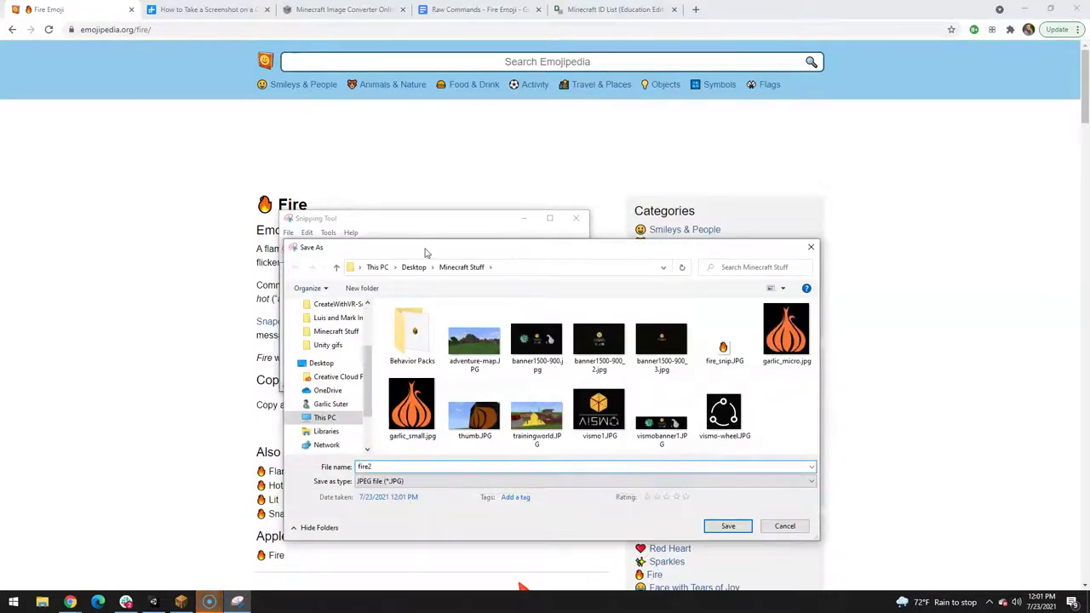
{"action": "left_click", "coordinate": [728, 525]}
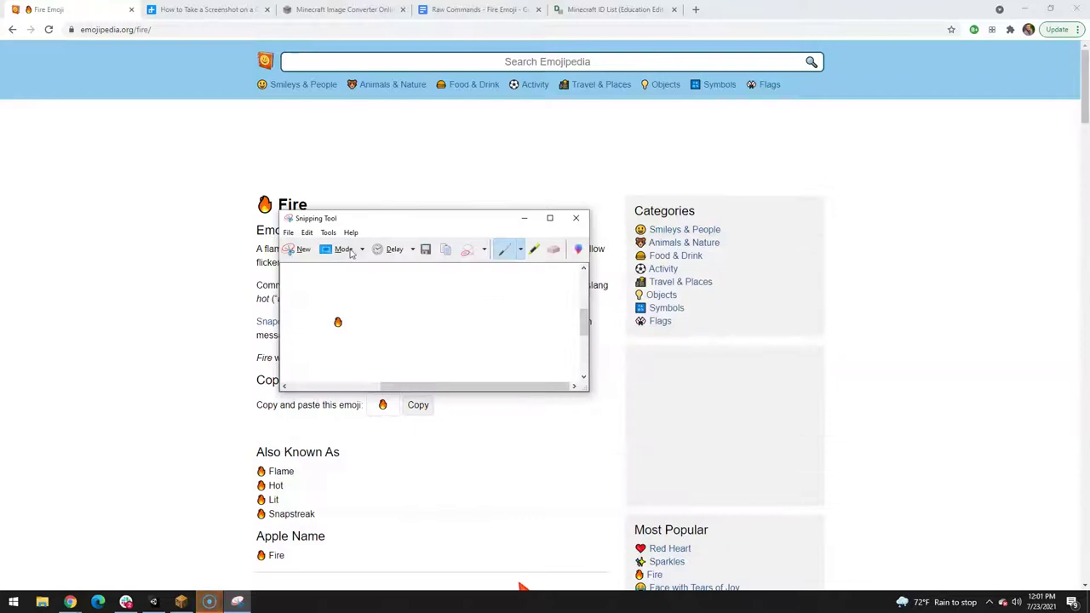
{"action": "left_click", "coordinate": [575, 218]}
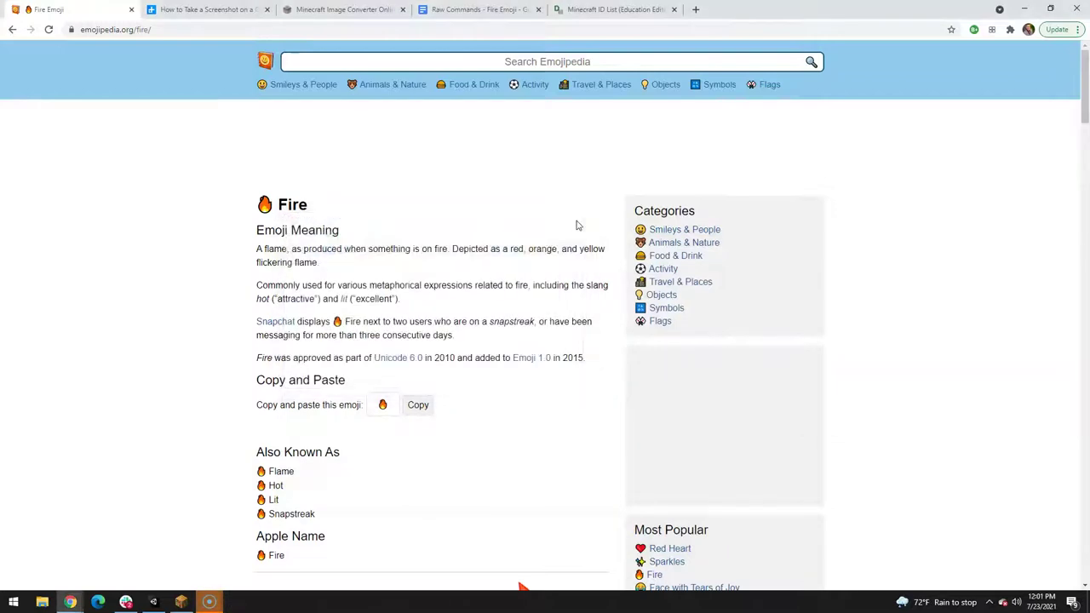
- Open the Minecraft Image Converter editor and load the saved fire emoji image
{"action": "left_click", "coordinate": [339, 9]}
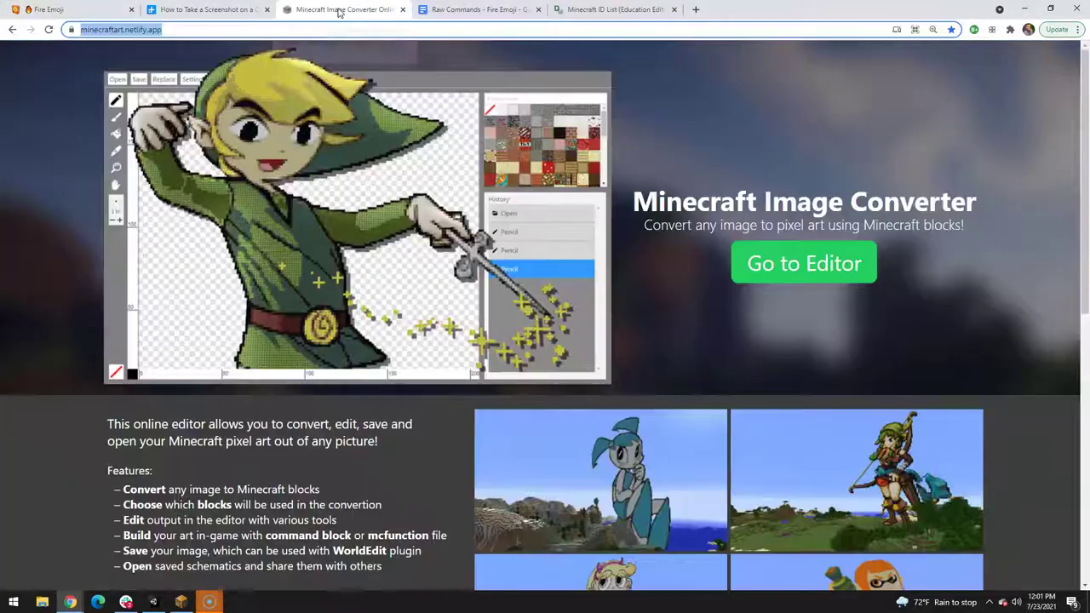
{"action": "left_click", "coordinate": [798, 267]}
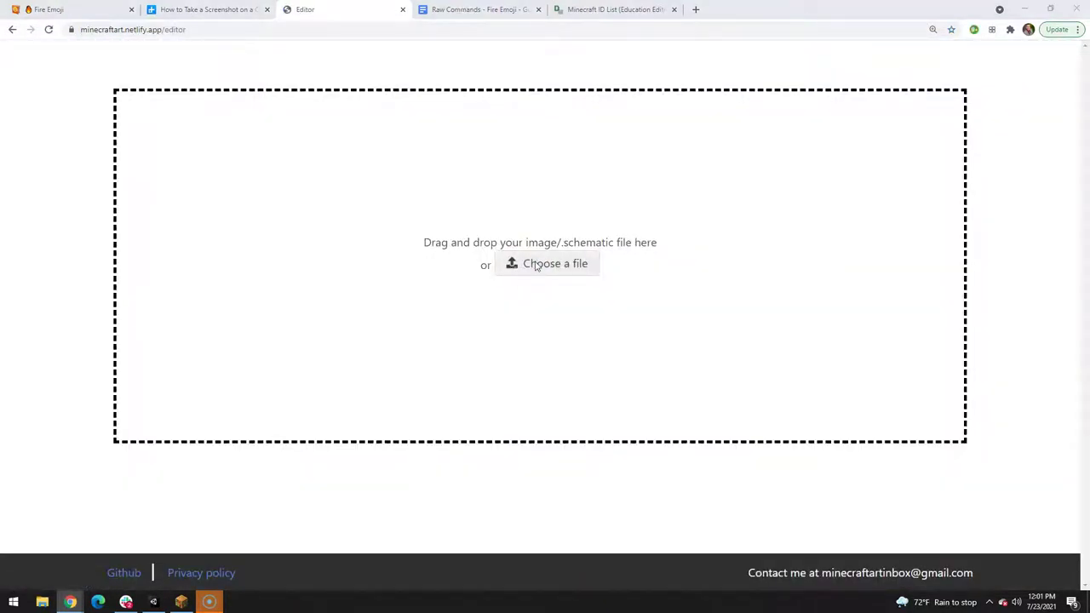
{"action": "left_click", "coordinate": [538, 265]}
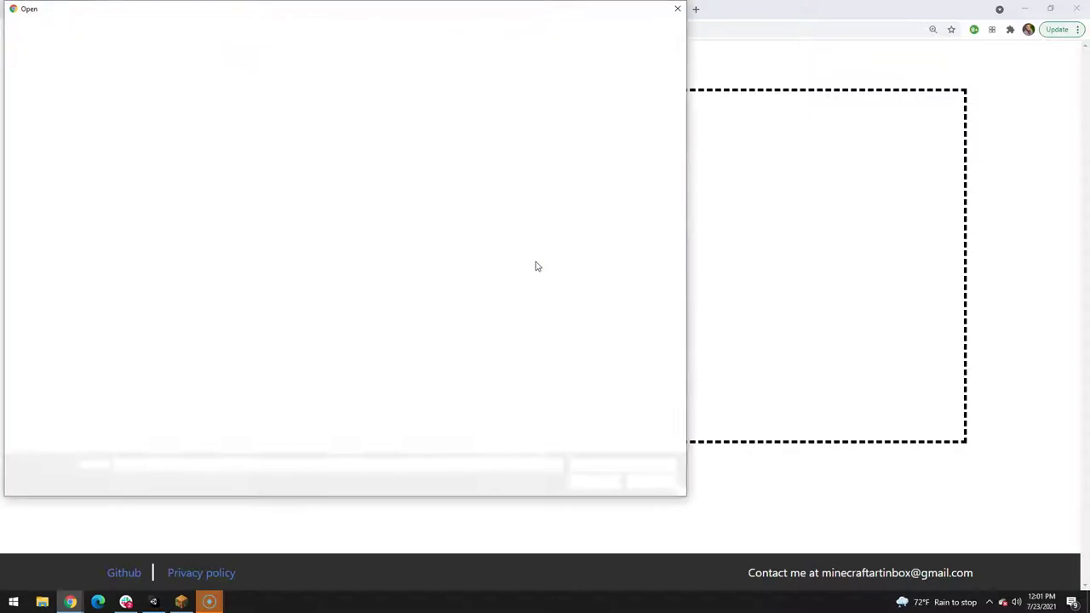
{"action": "double_click", "coordinate": [321, 195]}
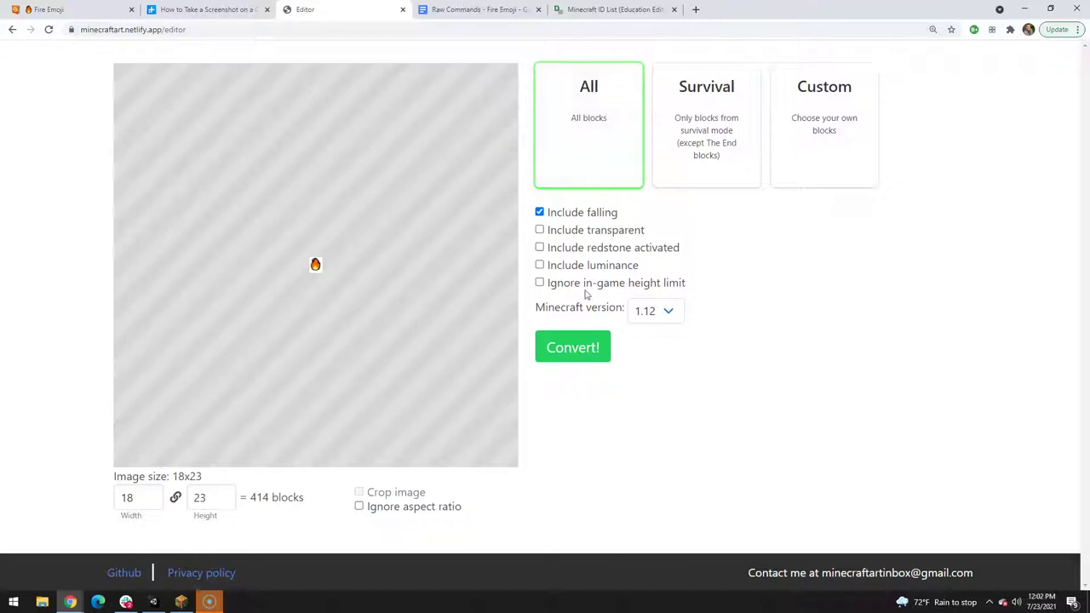
- Convert the fire image using all blocks, generate its raw commands, and inspect the resulting pixel art
{"action": "left_click", "coordinate": [575, 358]}
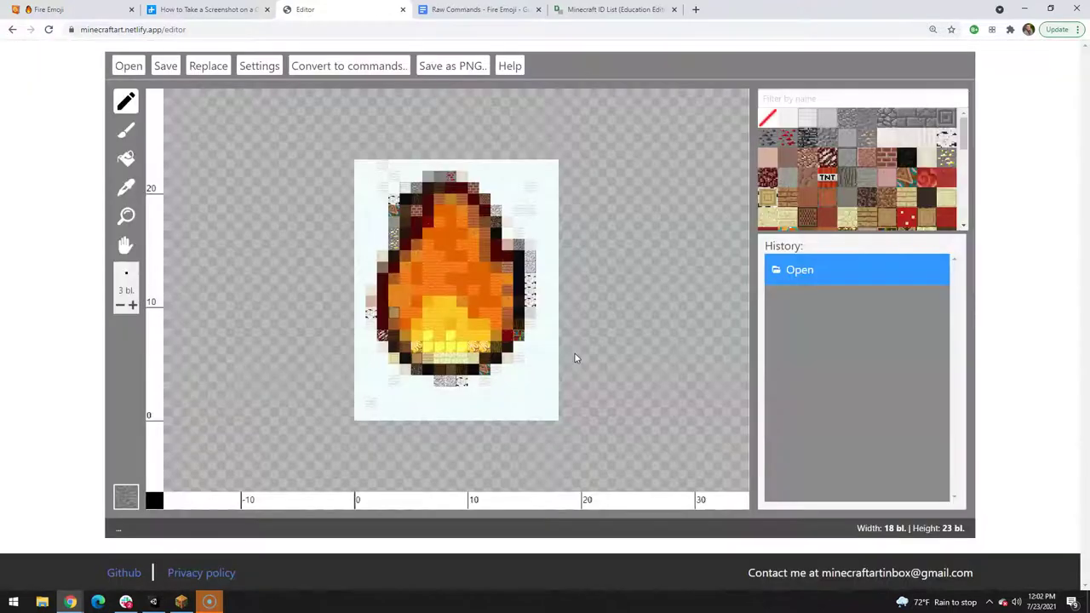
{"action": "left_click", "coordinate": [324, 70]}
{"action": "left_click", "coordinate": [208, 252]}
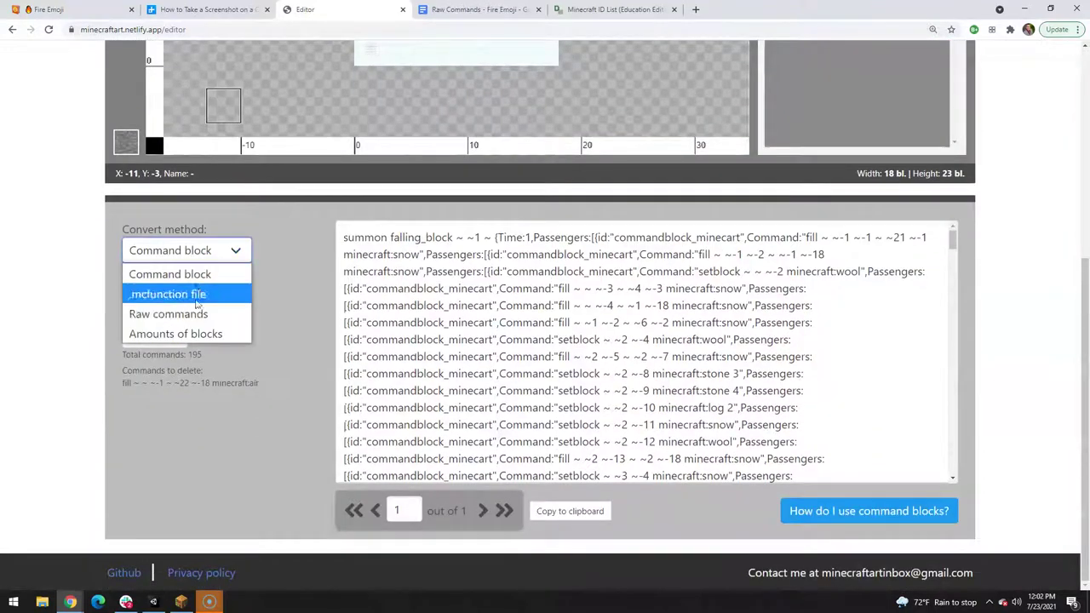
{"action": "left_click", "coordinate": [196, 311]}
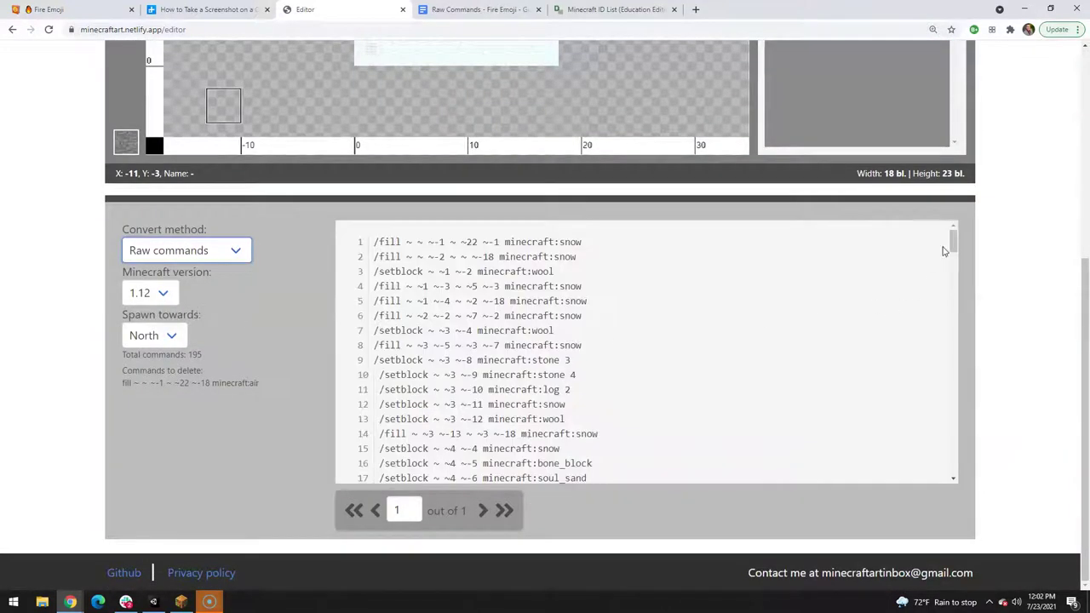
{"action": "mouse_move", "coordinate": [953, 245]}
{"action": "left_mouse_down"}
{"action": "mouse_move", "coordinate": [956, 482]}
{"action": "mouse_move", "coordinate": [953, 242]}
{"action": "left_mouse_up"}
{"action": "scroll", "coordinate": [375, 245], "scroll_direction": "up", "scroll_amount": 3}
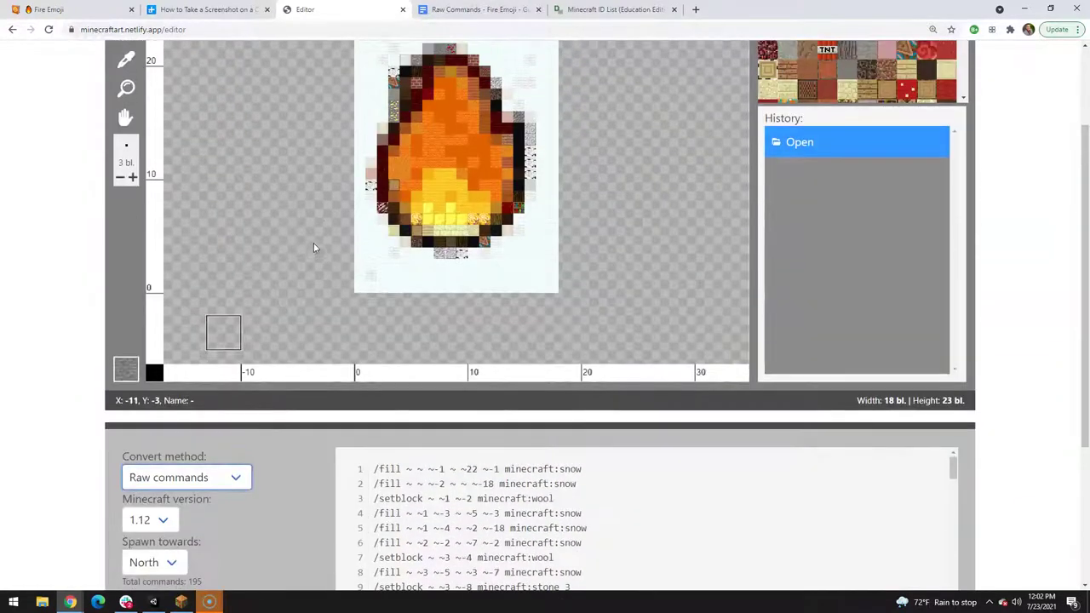
{"action": "scroll", "coordinate": [355, 165], "scroll_direction": "up", "scroll_amount": 3}
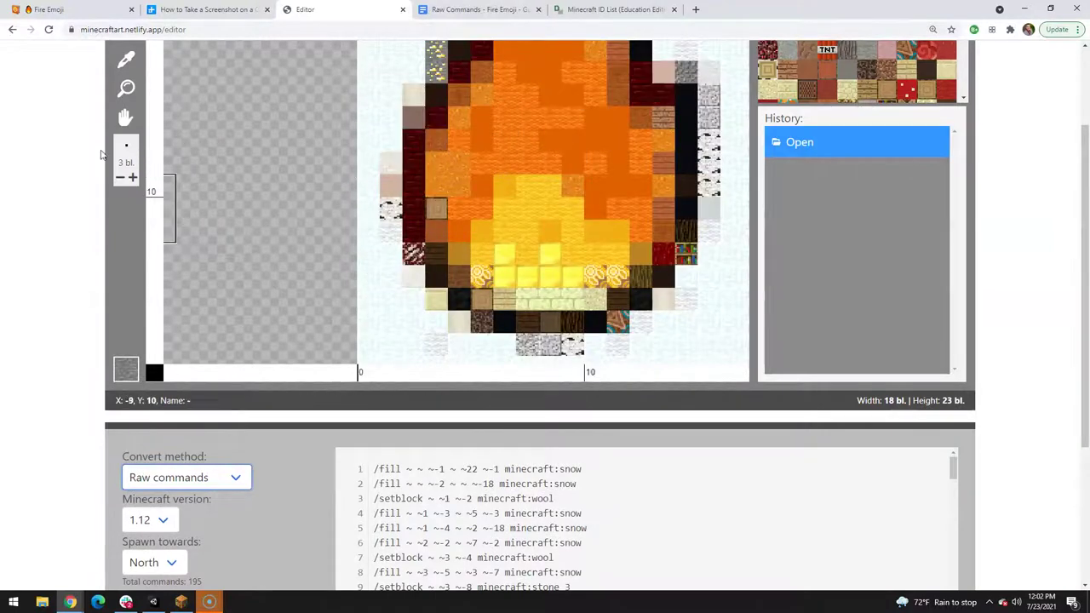
- Leave the current conversion and load the fire emoji image into the editor again
{"action": "left_click", "coordinate": [12, 29]}
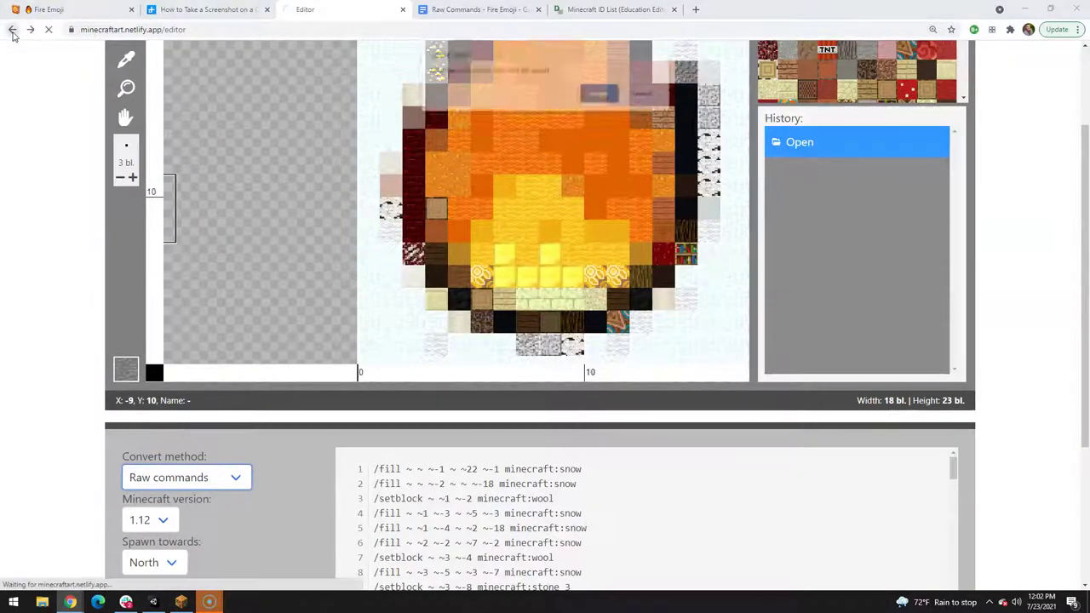
{"action": "left_click", "coordinate": [602, 97]}
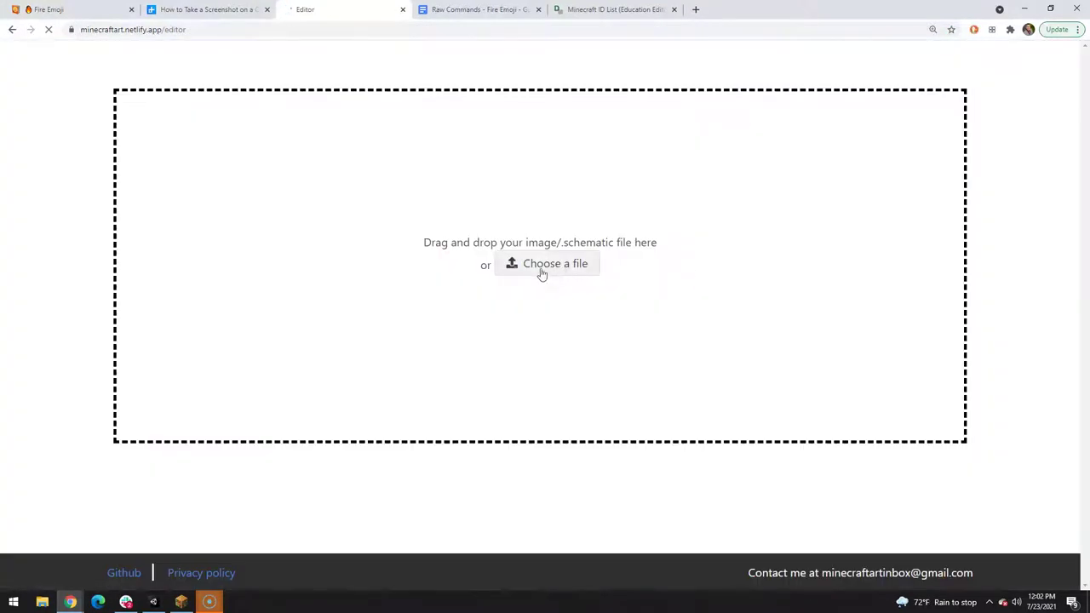
{"action": "left_click", "coordinate": [549, 261]}
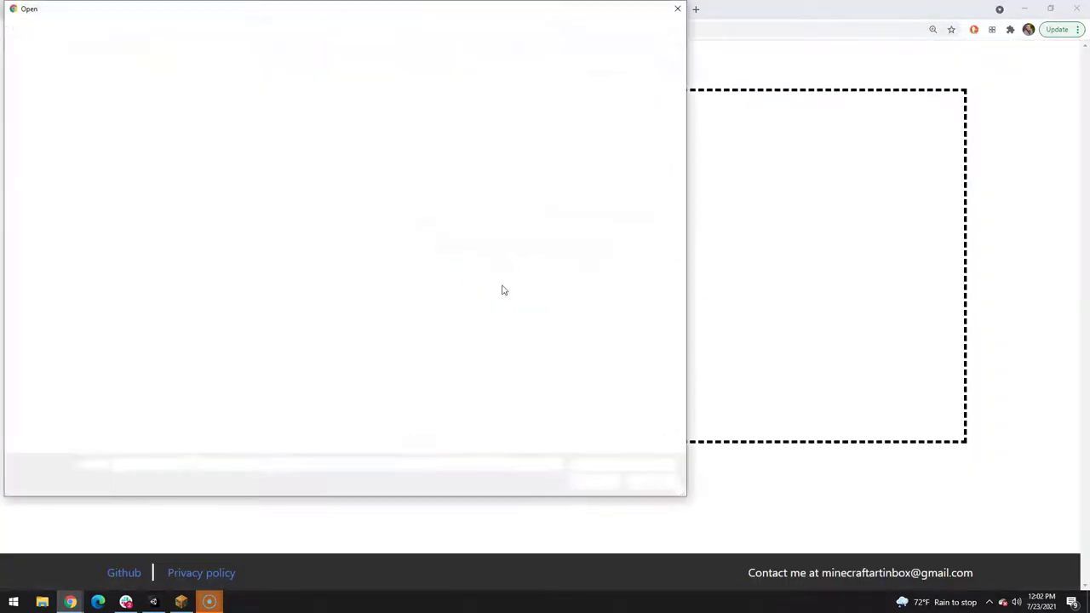
{"action": "double_click", "coordinate": [320, 182]}
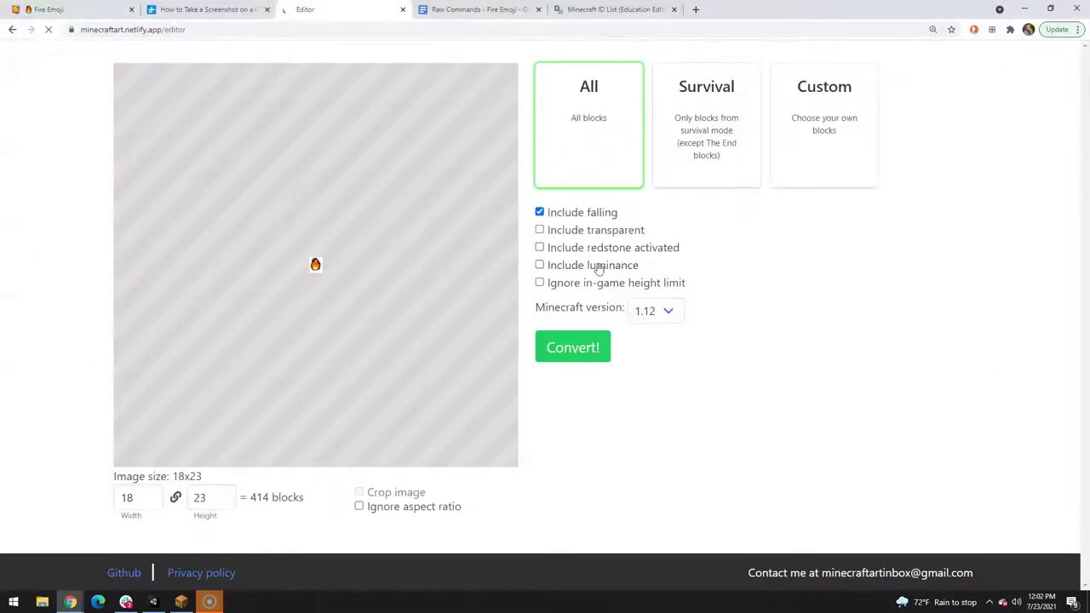
- Choose the Custom block set for the conversion and deselect all blocks
{"action": "left_click", "coordinate": [791, 117]}
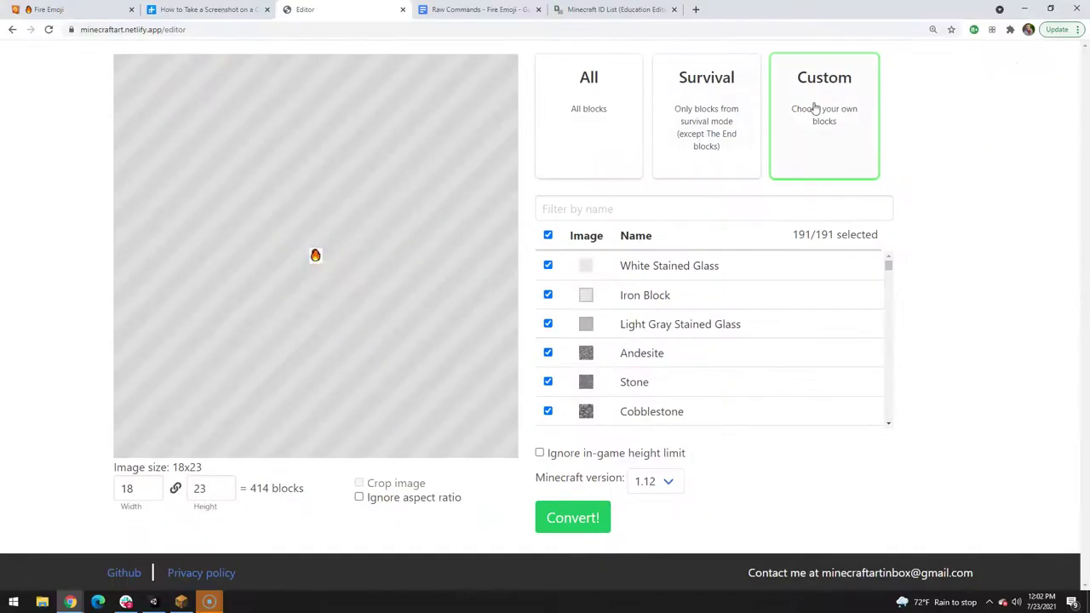
{"action": "left_click", "coordinate": [664, 209]}
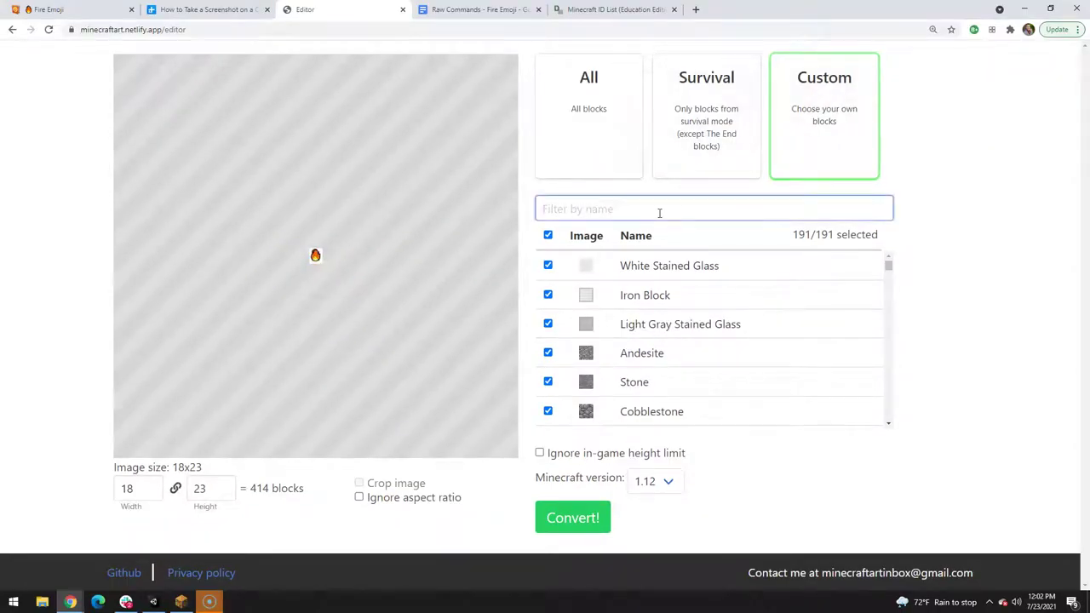
{"action": "left_click", "coordinate": [548, 236]}
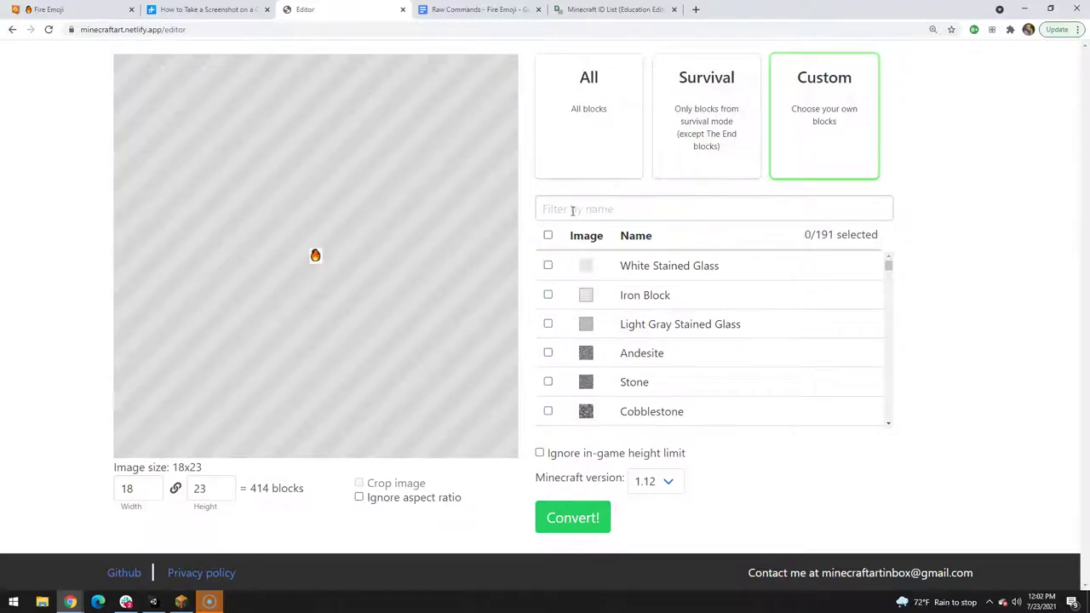
- Filter the block list by "black" and include Black Concrete in the custom set
{"action": "left_click", "coordinate": [572, 211]}
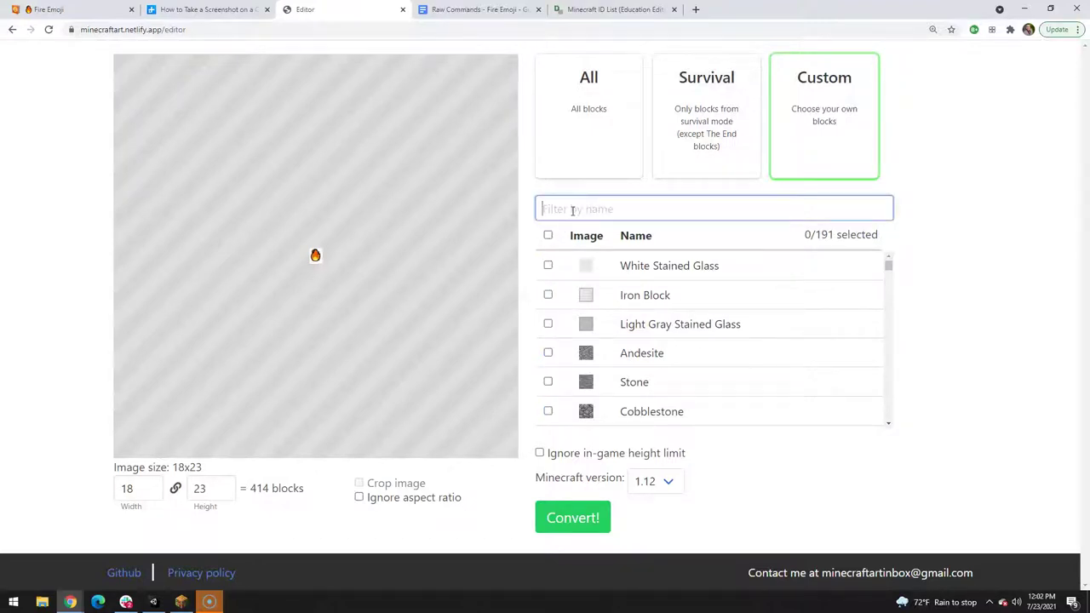
{"action": "type", "text": "black"}
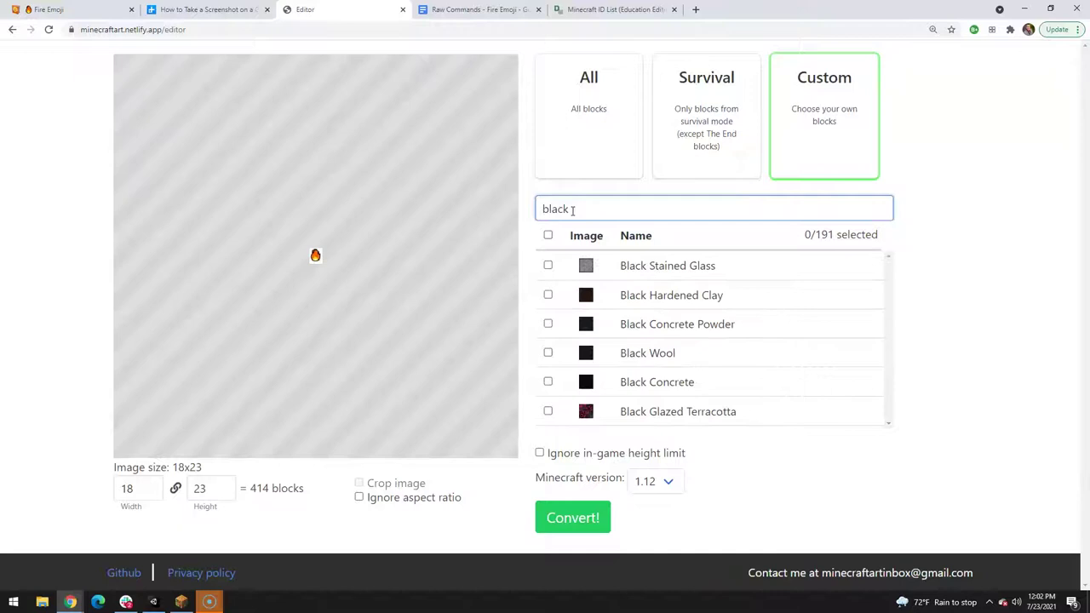
{"action": "left_click", "coordinate": [547, 381]}
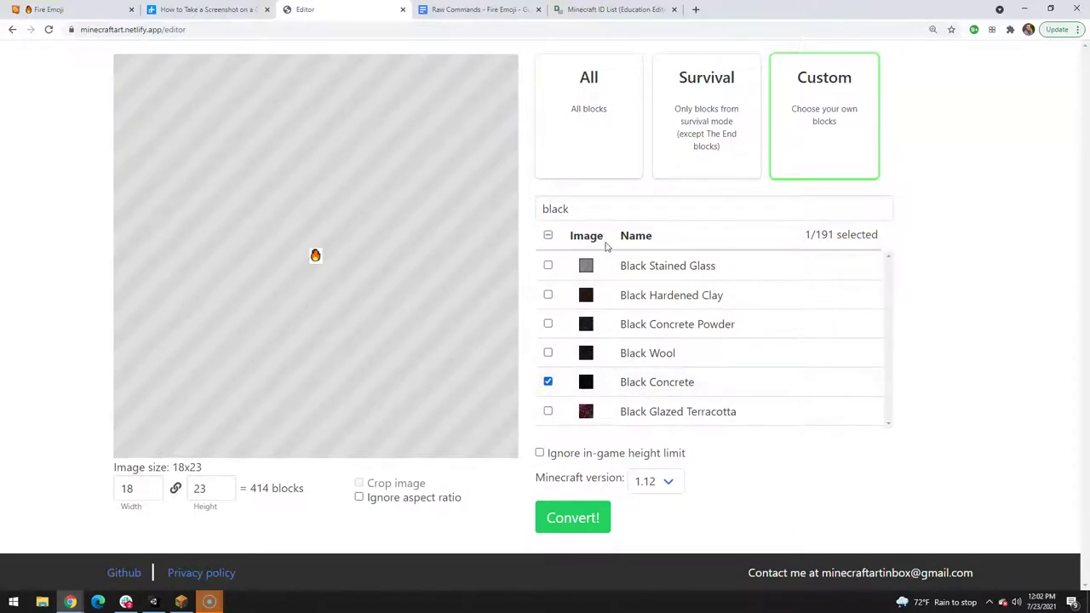
- Filter the block list by "orange" and add Orange Concrete to the custom set
{"action": "left_click_drag", "start_coordinate": [598, 211], "coordinate": [511, 208]}
{"action": "type", "text": "orange"}
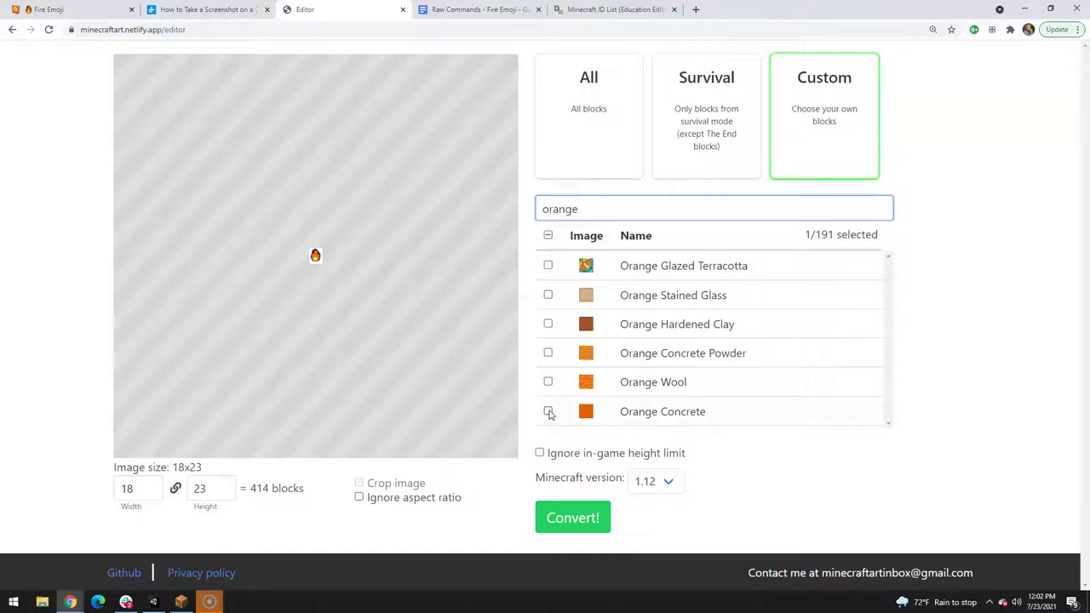
{"action": "left_click", "coordinate": [547, 411]}
- Filter the block list by "yellow", add Yellow Concrete and Yellow Wool to the custom set, and convert the image
{"action": "left_click_drag", "start_coordinate": [596, 210], "coordinate": [485, 212]}
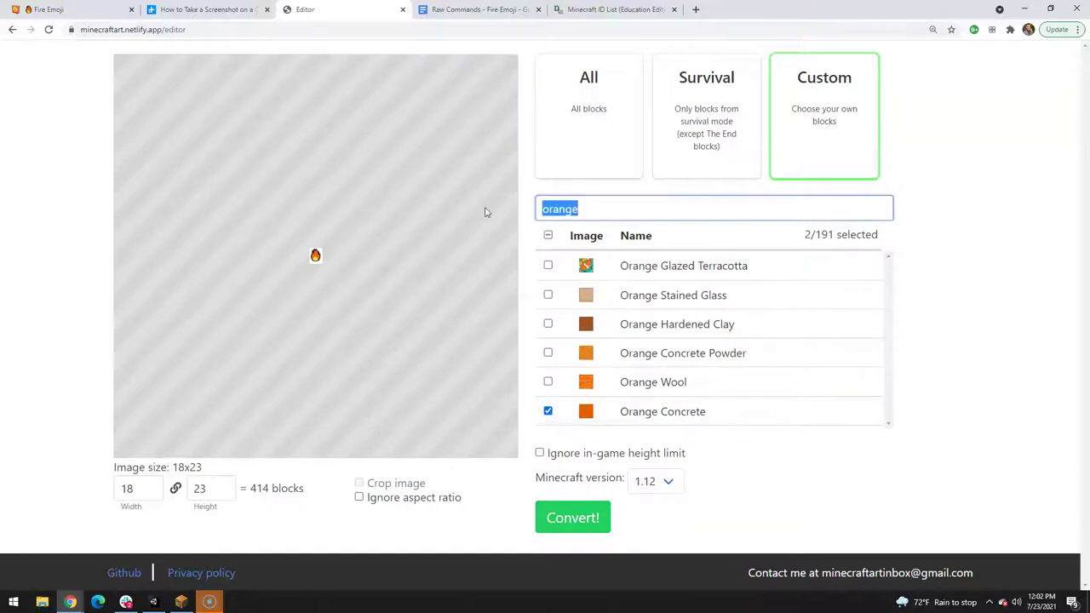
{"action": "type", "text": "yellow"}
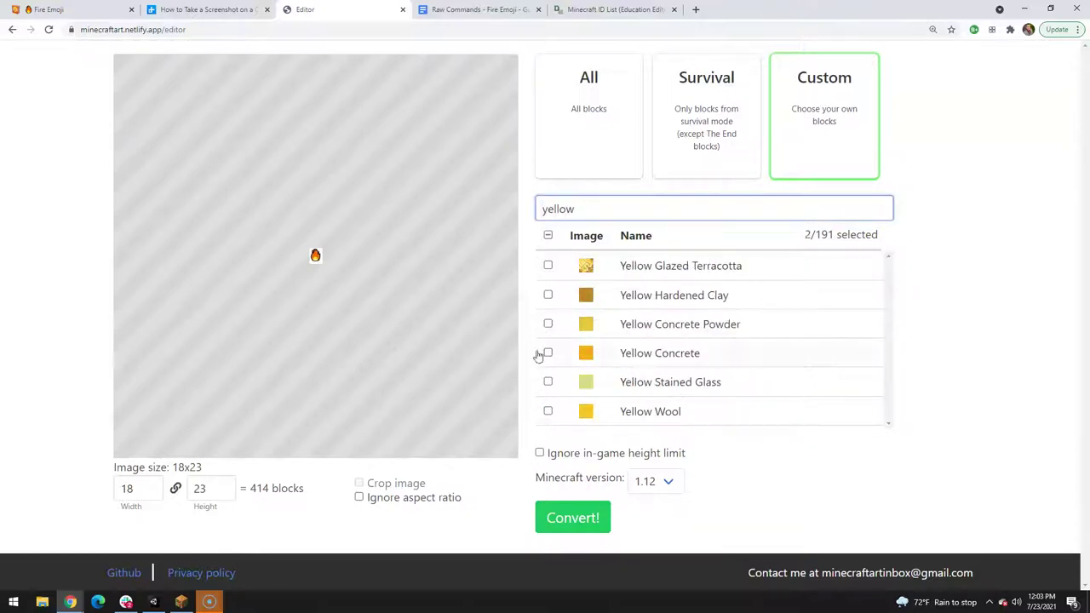
{"action": "left_click", "coordinate": [547, 352]}
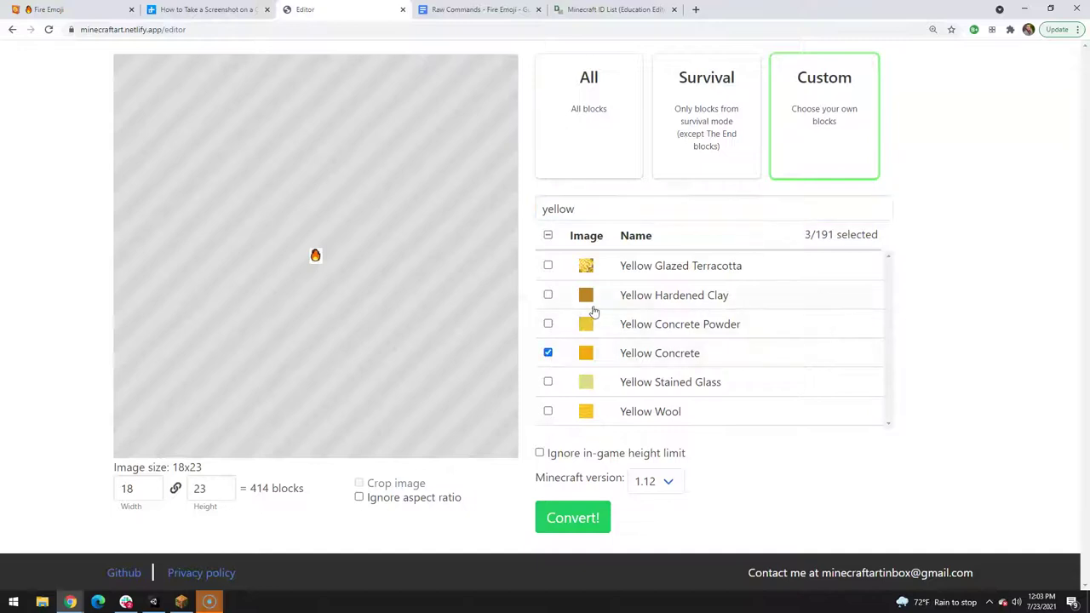
{"action": "left_click", "coordinate": [547, 412]}
{"action": "left_click", "coordinate": [562, 521]}
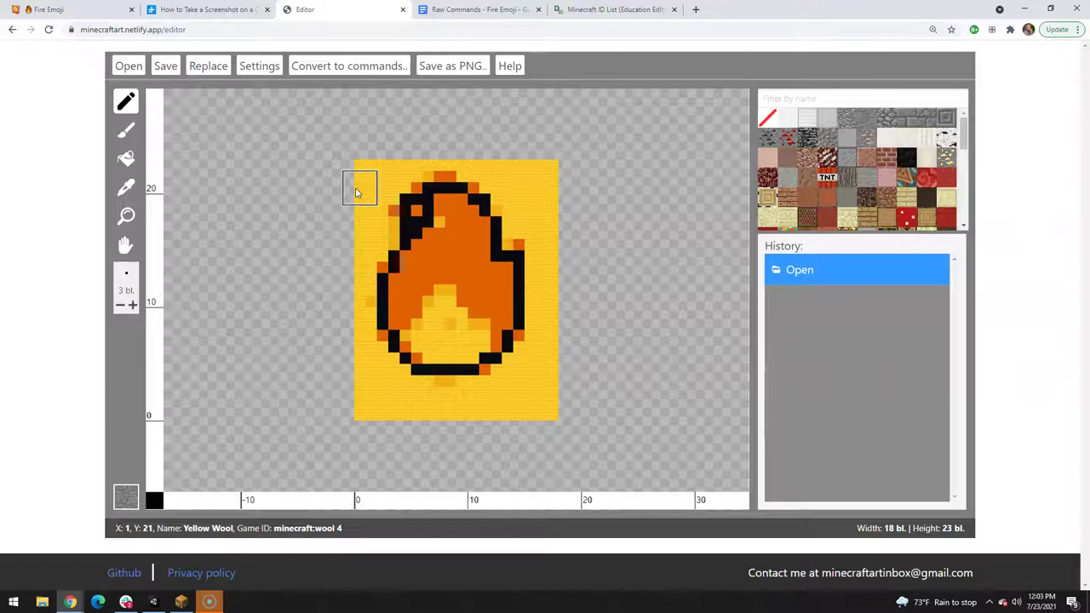
- Bucket-fill the yellow background around the flame with the empty block to clear it
{"action": "left_click", "coordinate": [767, 118]}
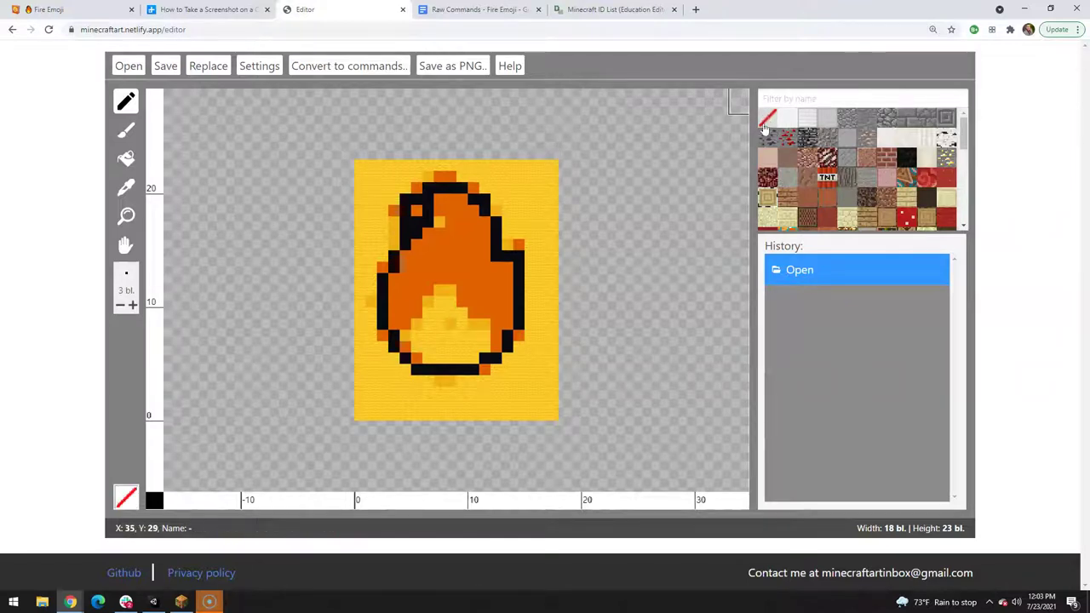
{"action": "left_click", "coordinate": [126, 158]}
{"action": "left_click", "coordinate": [382, 187]}
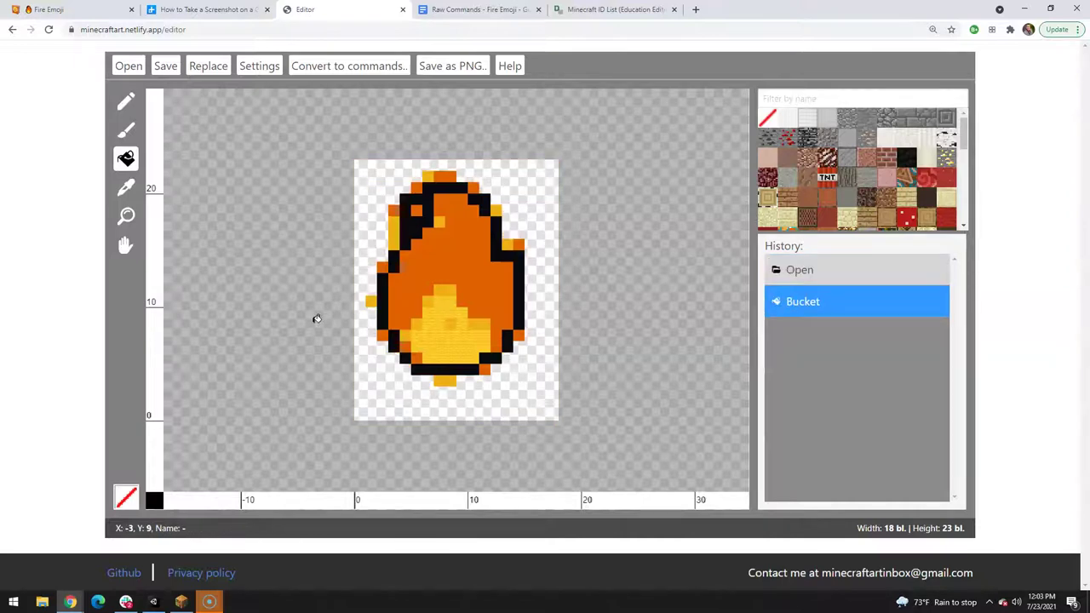
- Erase the stray orange and yellow blocks outside the black outline at the flame's upper left and top with the Pencil
{"action": "left_click", "coordinate": [126, 101]}
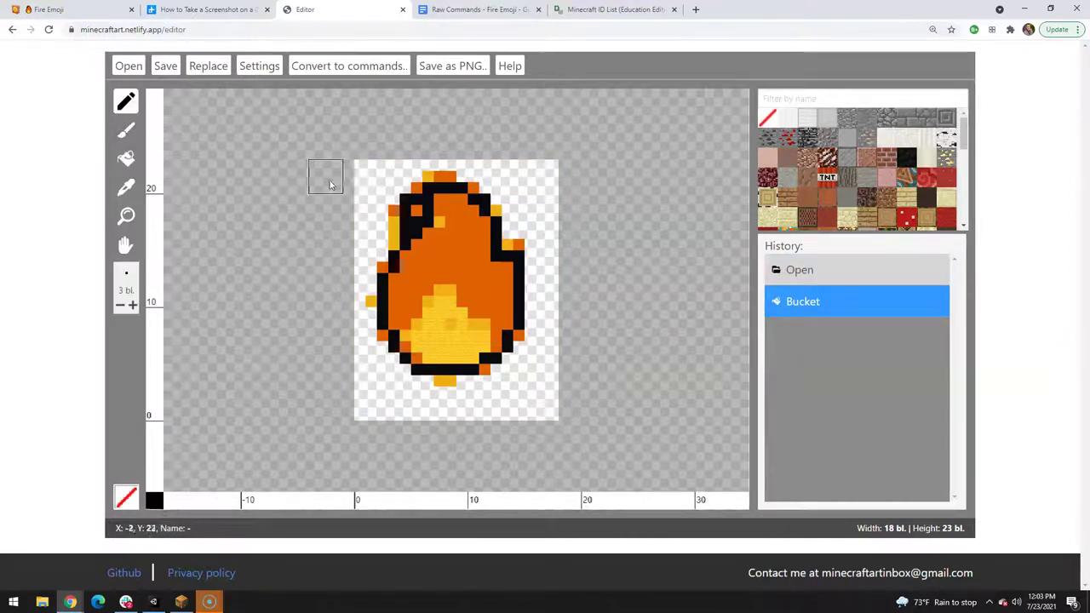
{"action": "left_click_drag", "start_coordinate": [380, 235], "coordinate": [393, 210]}
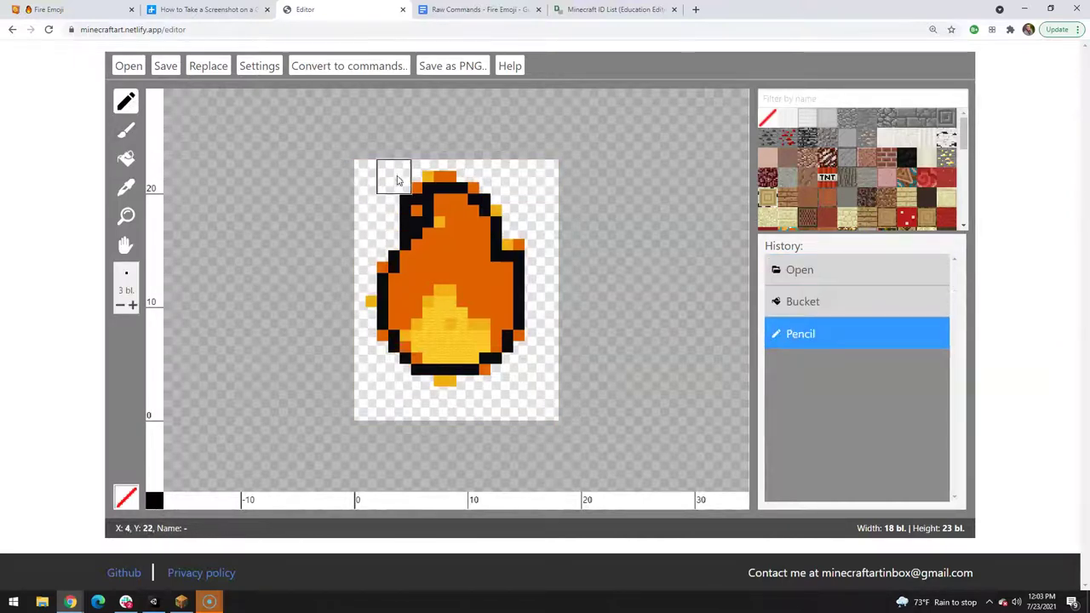
{"action": "left_click", "coordinate": [414, 174]}
{"action": "left_click_drag", "start_coordinate": [413, 167], "coordinate": [486, 161]}
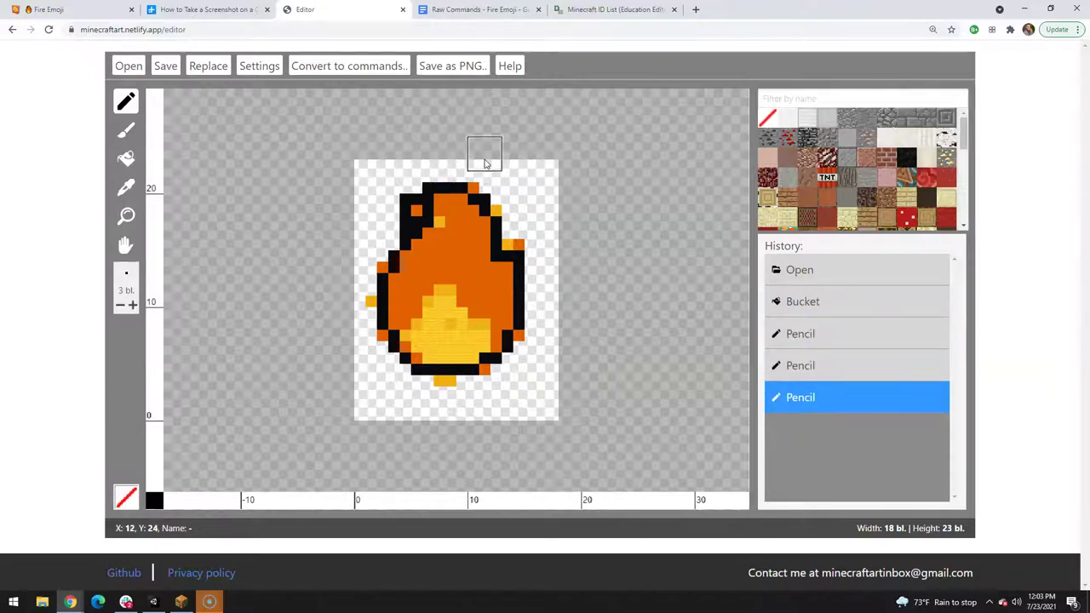
{"action": "left_click", "coordinate": [487, 178]}
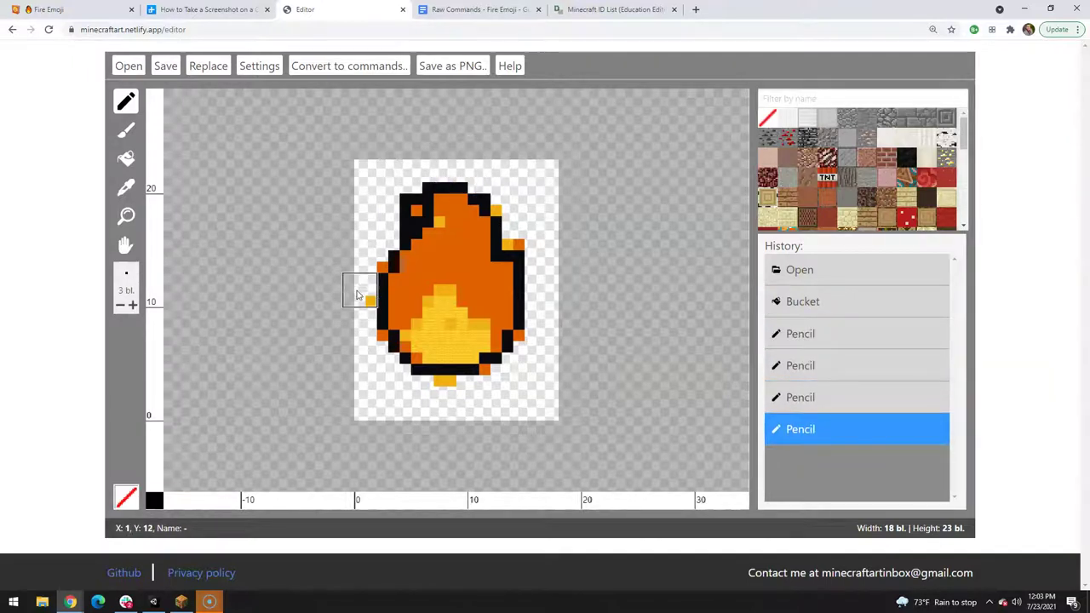
- Erase the remaining stray blocks outside the outline along the flame's left, bottom and right edges with the 3-block Pencil
{"action": "left_click", "coordinate": [360, 292]}
{"action": "left_click", "coordinate": [368, 258]}
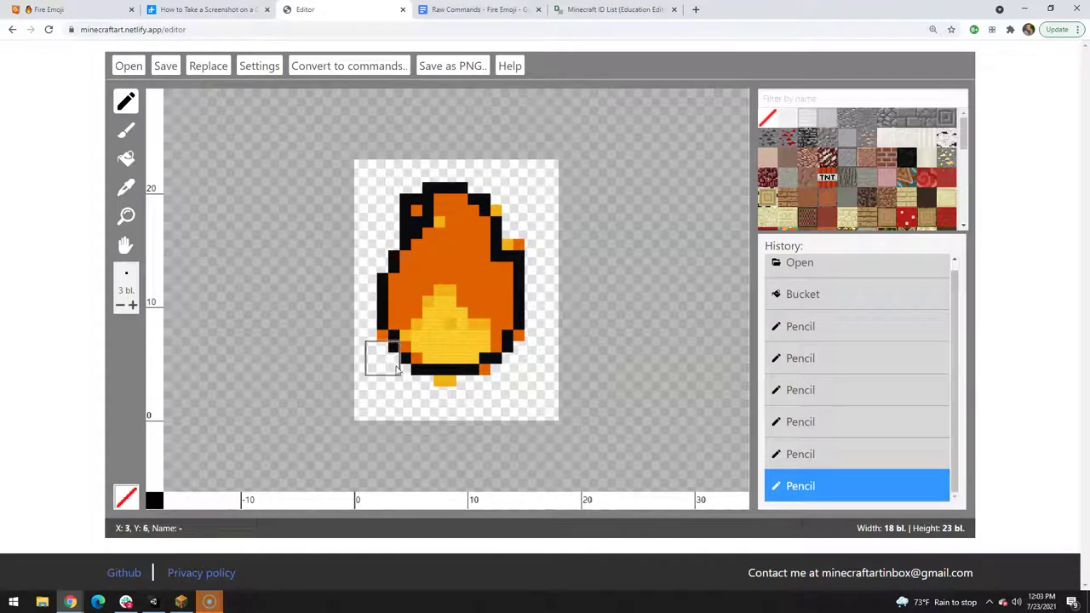
{"action": "left_click", "coordinate": [444, 385]}
{"action": "left_click", "coordinate": [493, 385]}
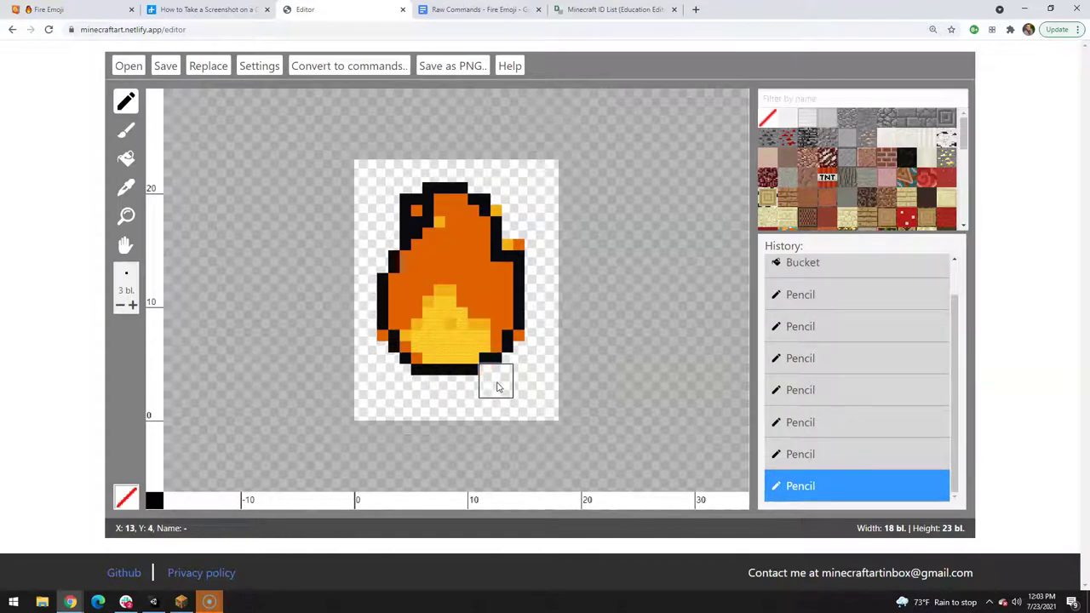
{"action": "left_click", "coordinate": [526, 342]}
{"action": "left_click", "coordinate": [523, 238]}
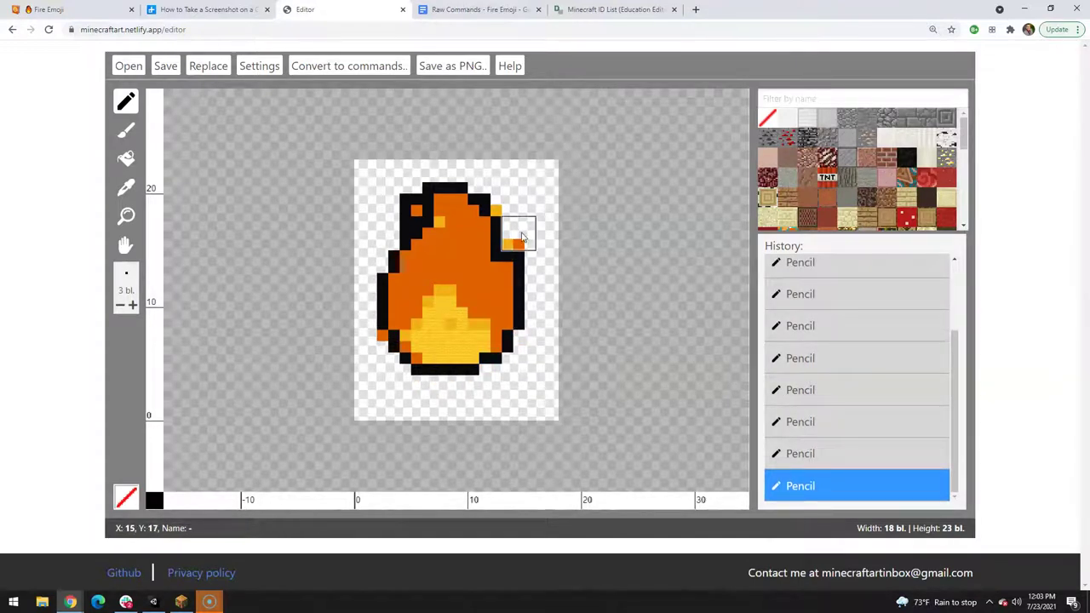
{"action": "left_click", "coordinate": [502, 207]}
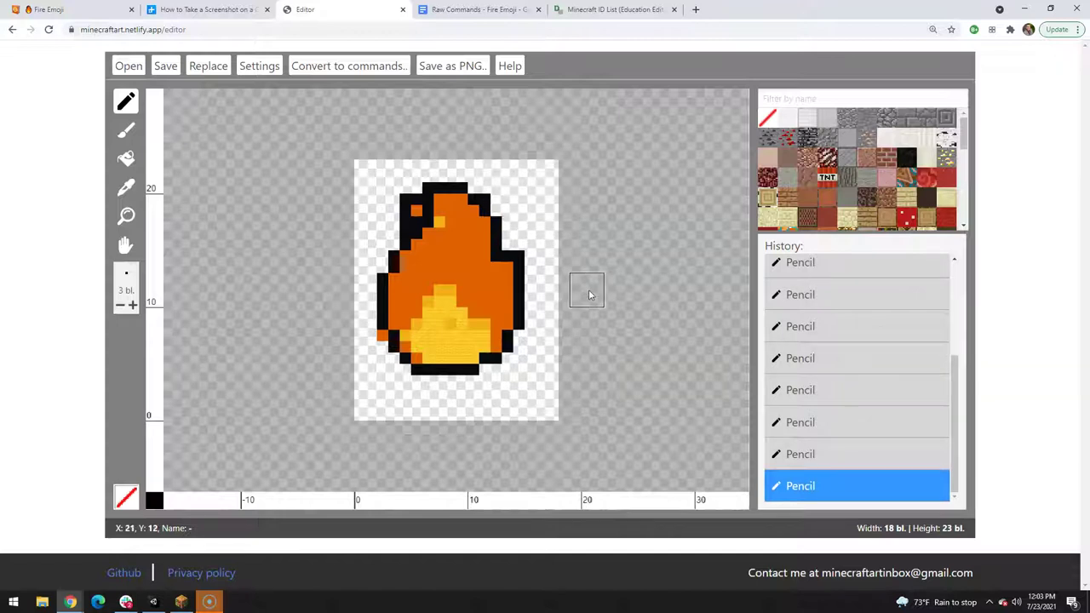
- Convert the cleaned-up pixel art to commands using the Raw commands method
{"action": "left_click", "coordinate": [320, 68]}
{"action": "left_click", "coordinate": [183, 250]}
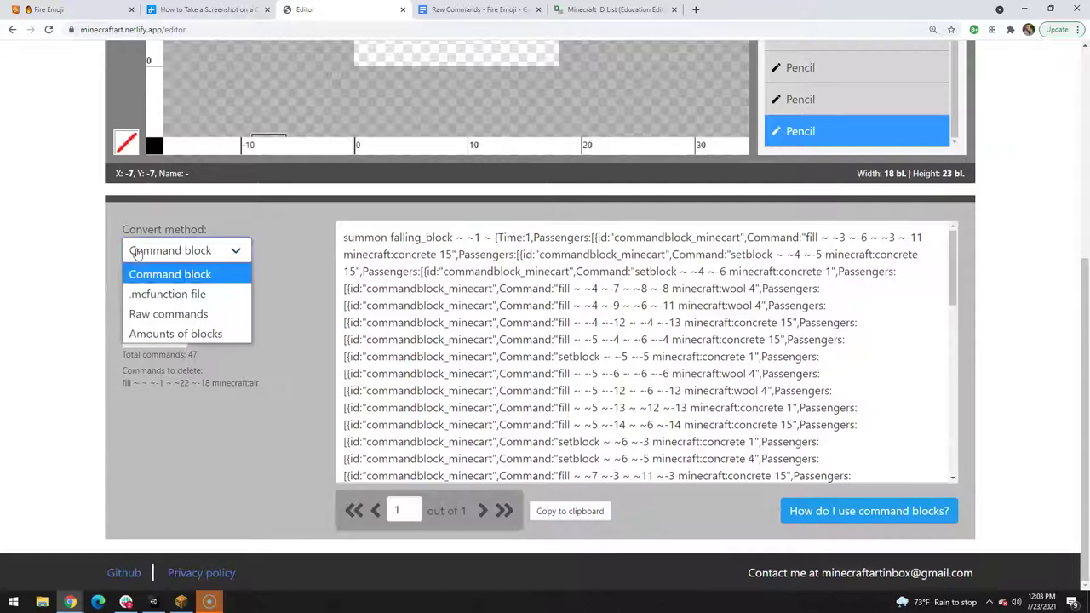
{"action": "left_click", "coordinate": [171, 312]}
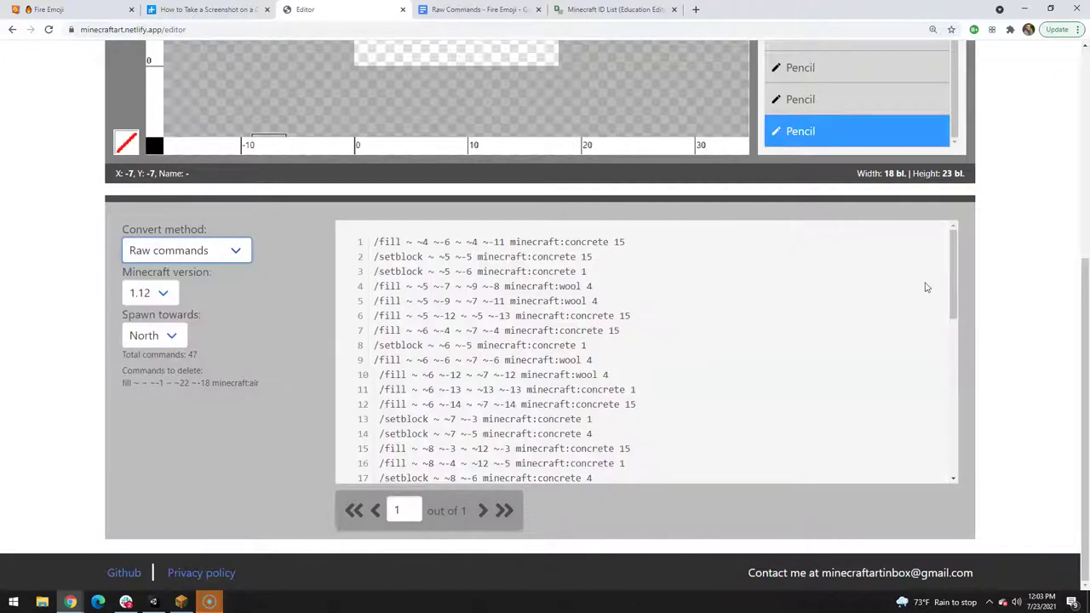
- Copy all the generated raw commands and paste them into the "Raw Commands - Fire Emoji" Google Docs document
{"action": "left_click_drag", "start_coordinate": [951, 292], "coordinate": [954, 469]}
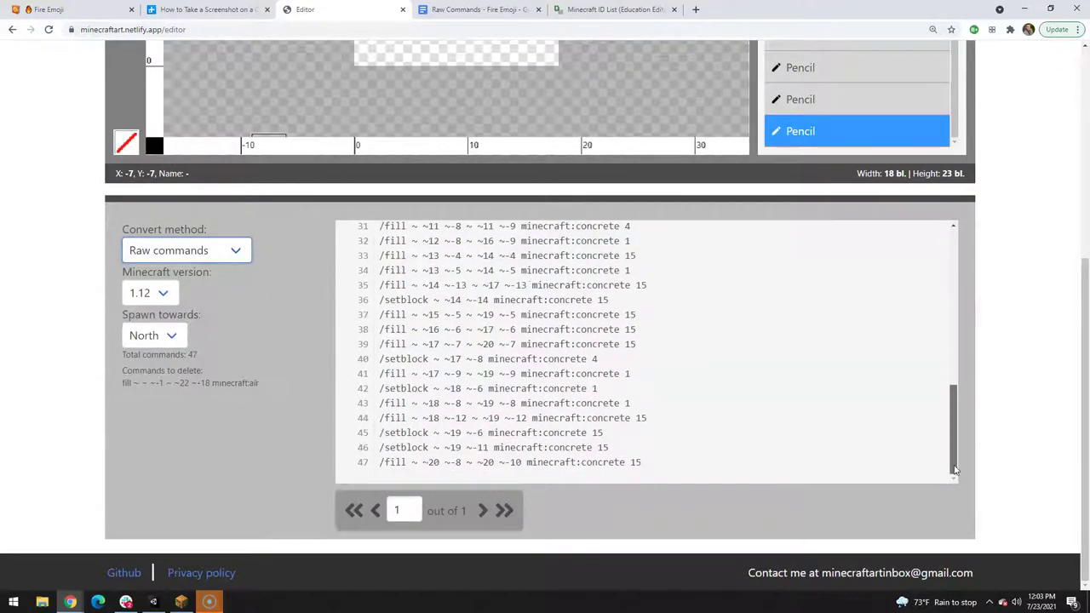
{"action": "left_click_drag", "start_coordinate": [649, 468], "coordinate": [372, 252]}
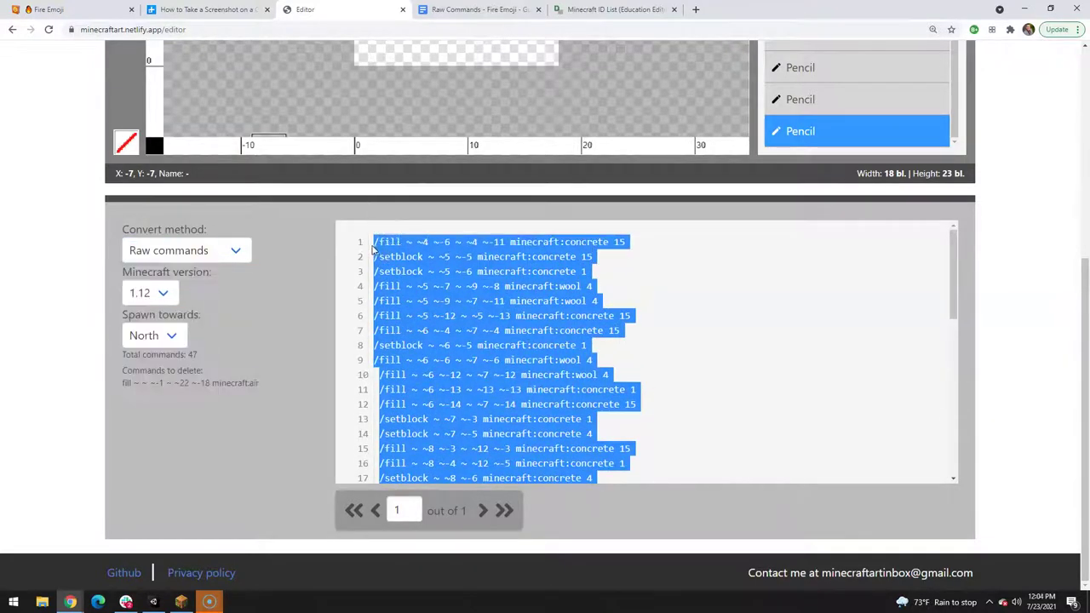
{"action": "right_click", "coordinate": [393, 246]}
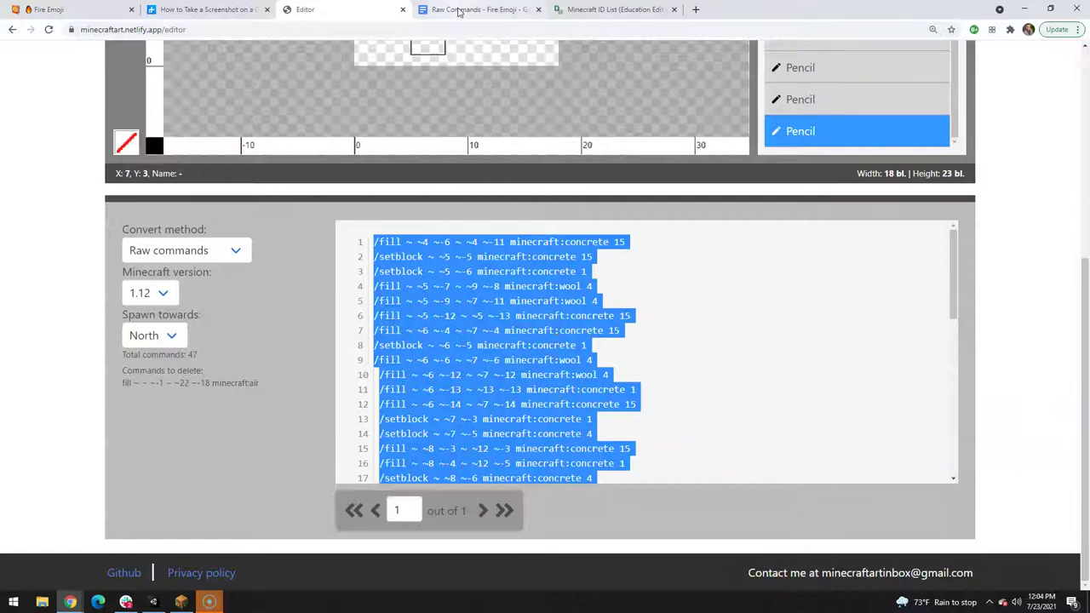
{"action": "left_click", "coordinate": [457, 11]}
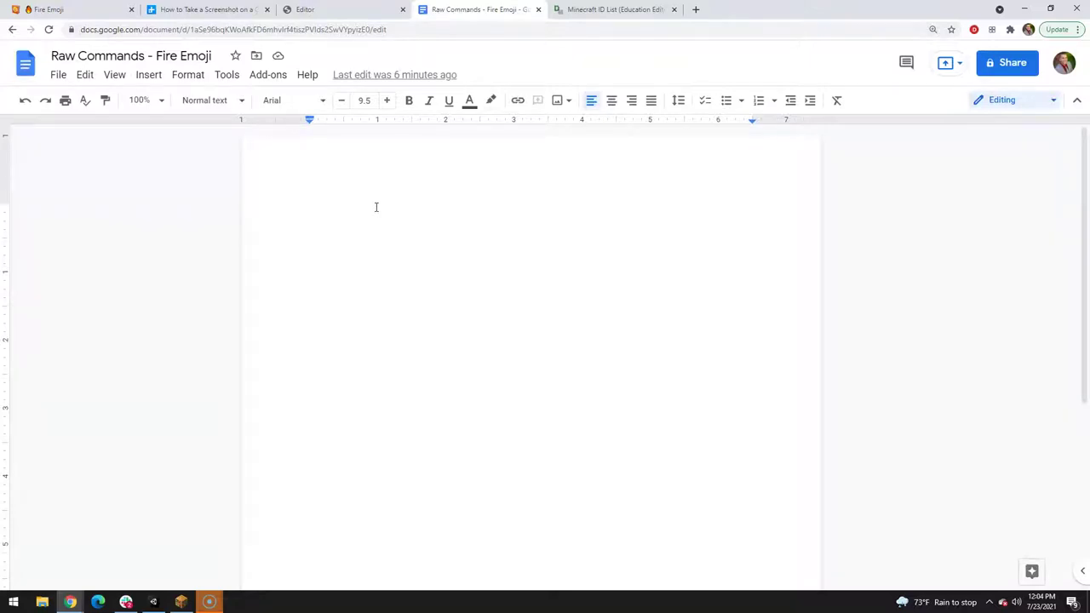
{"action": "key", "text": "ctrl+v"}
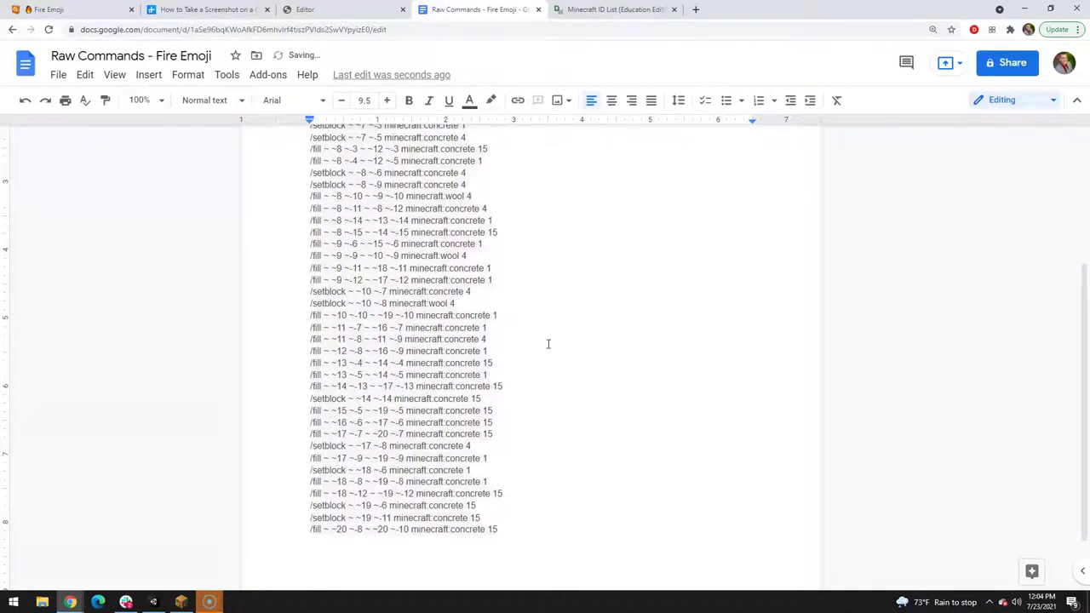
{"action": "scroll", "coordinate": [547, 343], "scroll_direction": "up", "scroll_amount": 3}
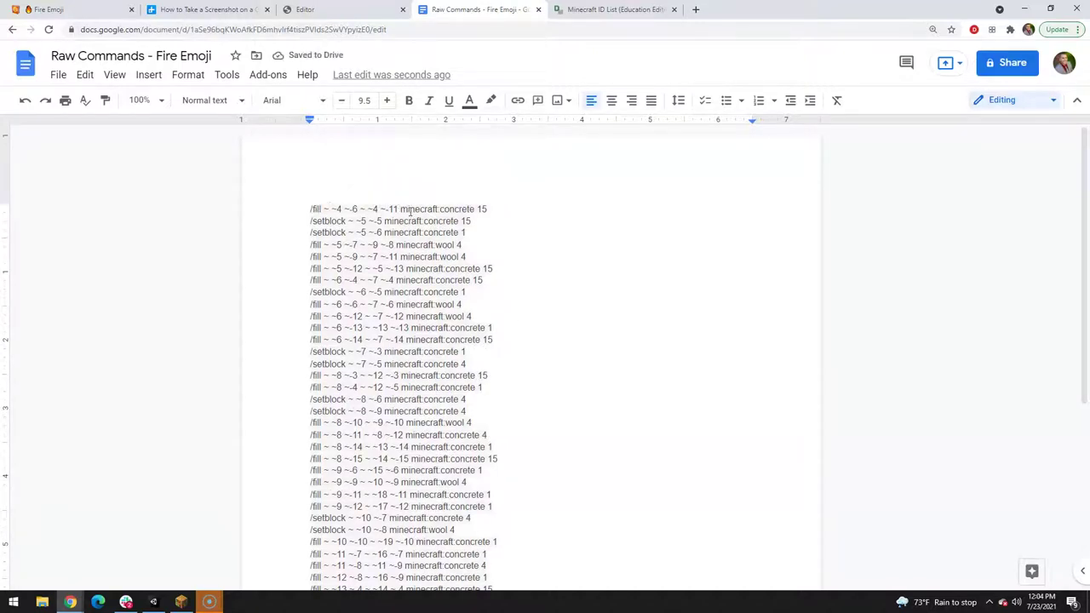
- Search the Minecraft ID List (Education Edition) for "concrete" and open the Black Concrete page
{"action": "left_click_drag", "start_coordinate": [400, 212], "coordinate": [474, 210]}
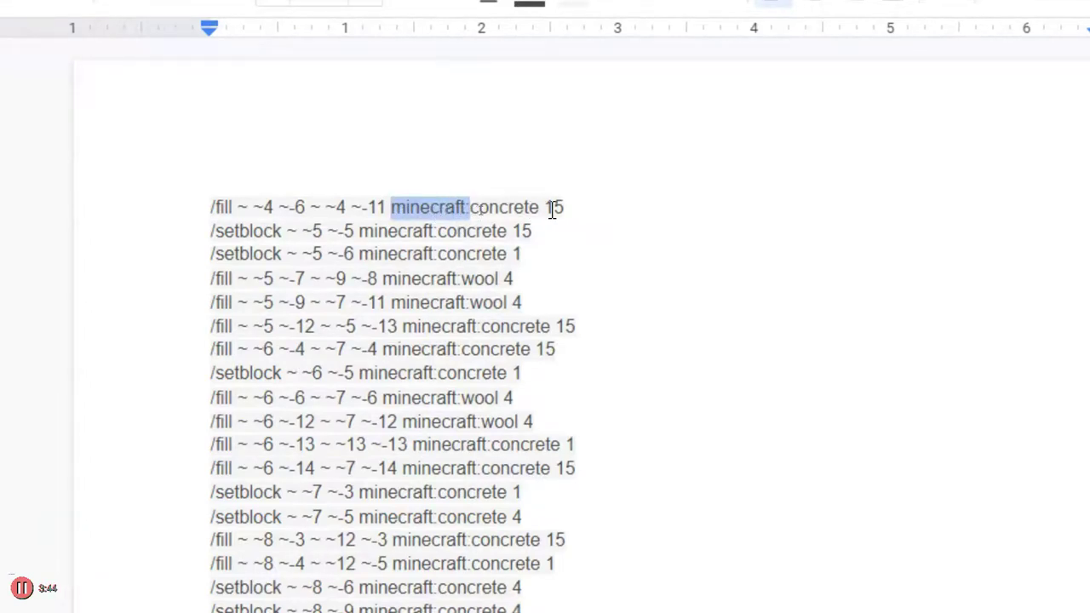
{"action": "left_click", "coordinate": [600, 10]}
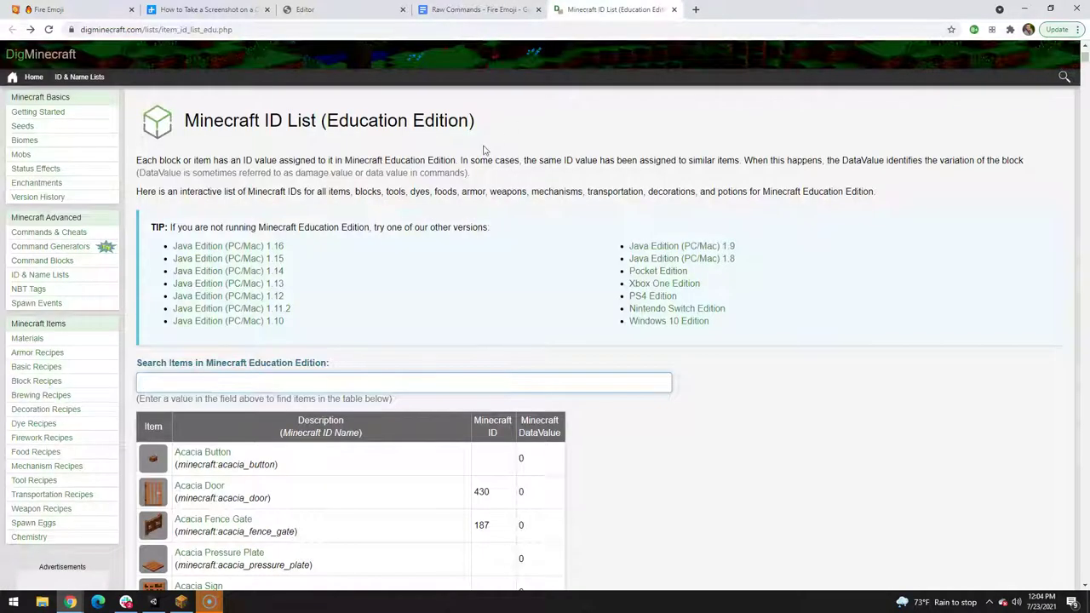
{"action": "left_click", "coordinate": [310, 382]}
{"action": "type", "text": "concrete"}
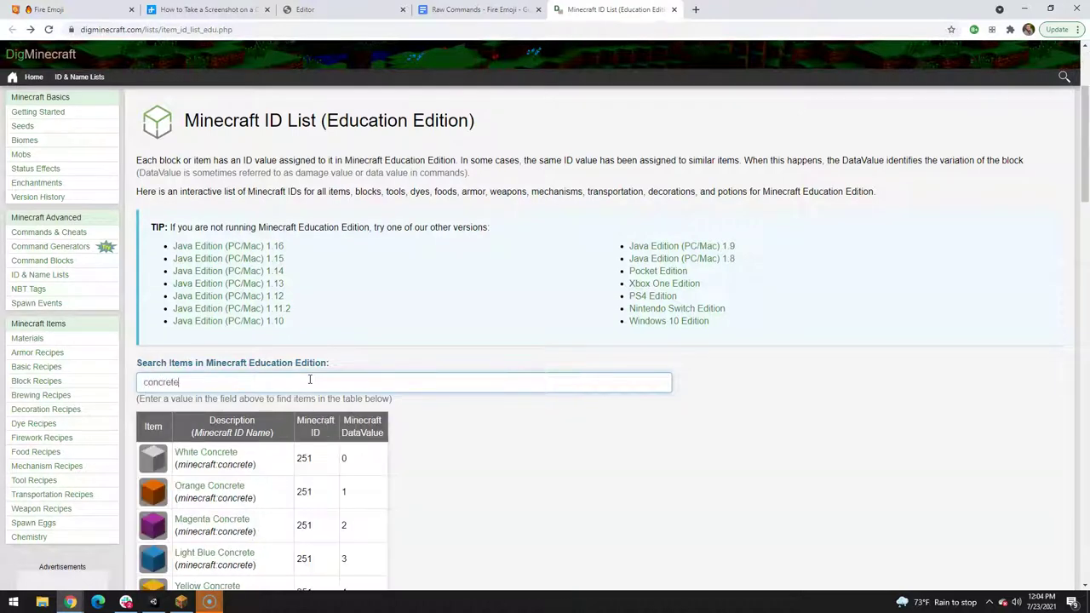
{"action": "scroll", "coordinate": [396, 344], "scroll_direction": "down", "scroll_amount": 5}
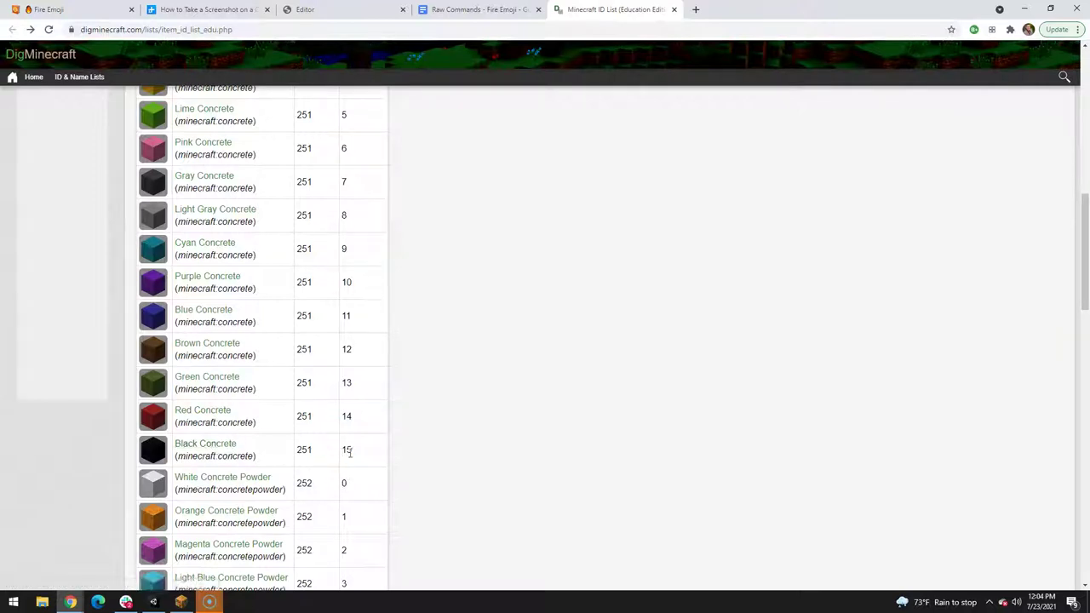
{"action": "left_click", "coordinate": [230, 443]}
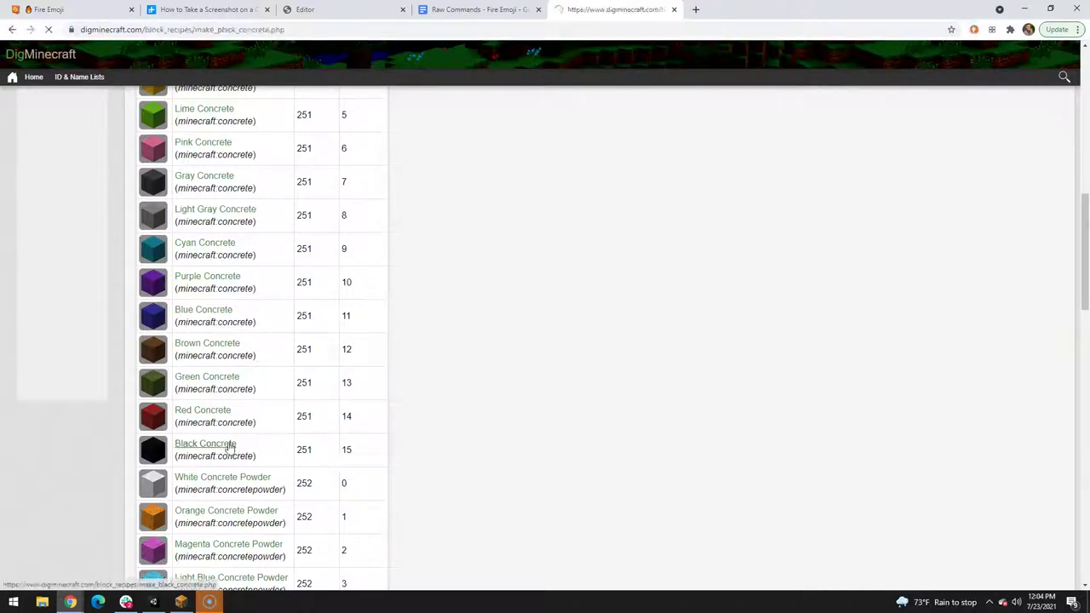
- Examine the Black Concrete page's give command to see how the block name is written
{"action": "scroll", "coordinate": [356, 388], "scroll_direction": "down", "scroll_amount": 18}
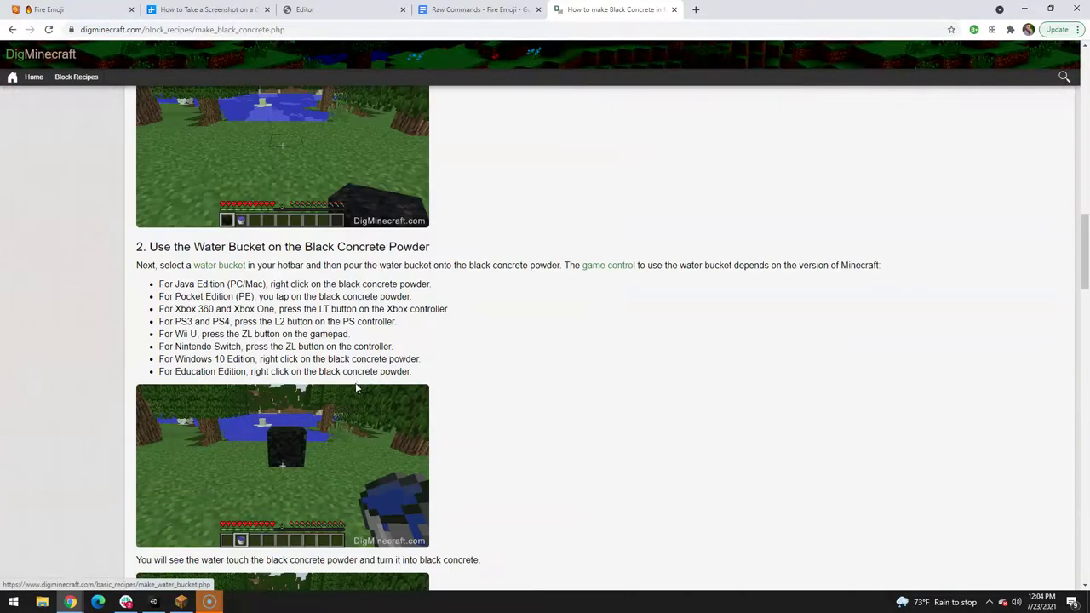
{"action": "scroll", "coordinate": [356, 388], "scroll_direction": "down", "scroll_amount": 20}
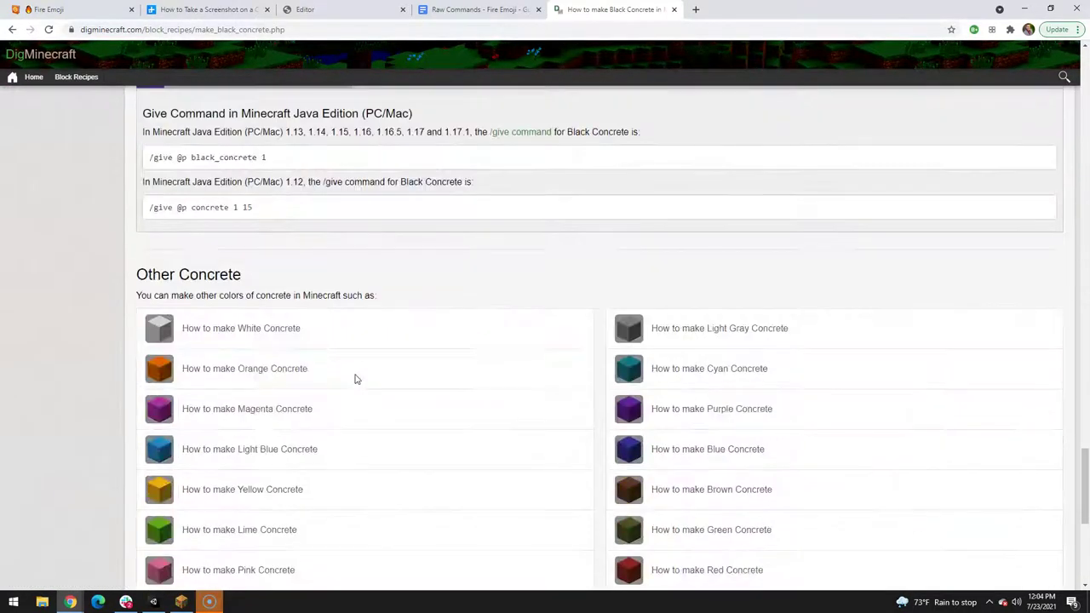
{"action": "scroll", "coordinate": [356, 378], "scroll_direction": "up", "scroll_amount": 4}
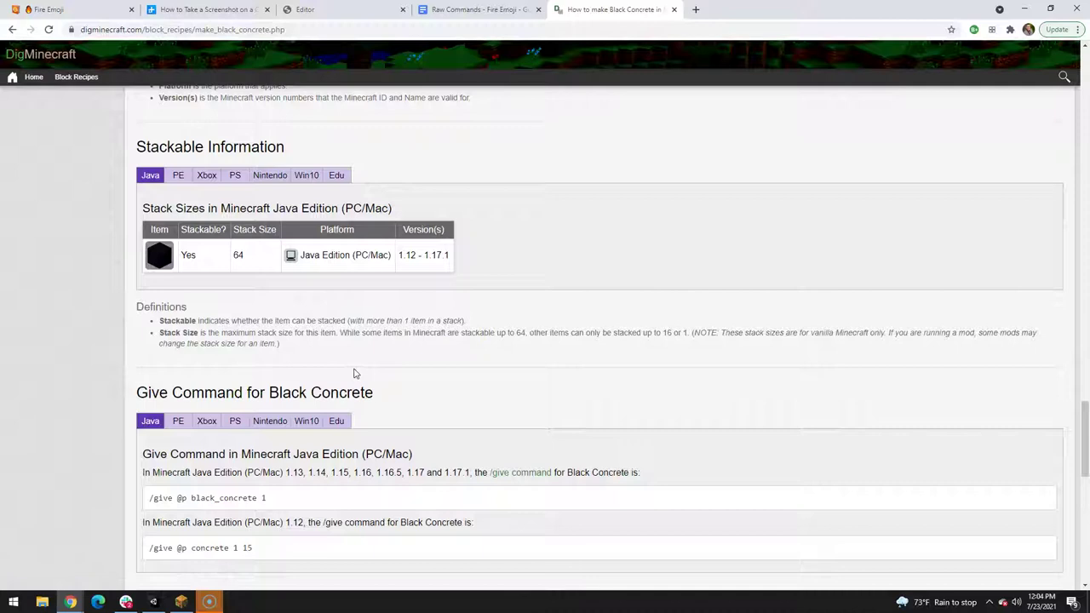
{"action": "scroll", "coordinate": [356, 373], "scroll_direction": "down", "scroll_amount": 5}
{"action": "scroll", "coordinate": [356, 373], "scroll_direction": "up", "scroll_amount": 2}
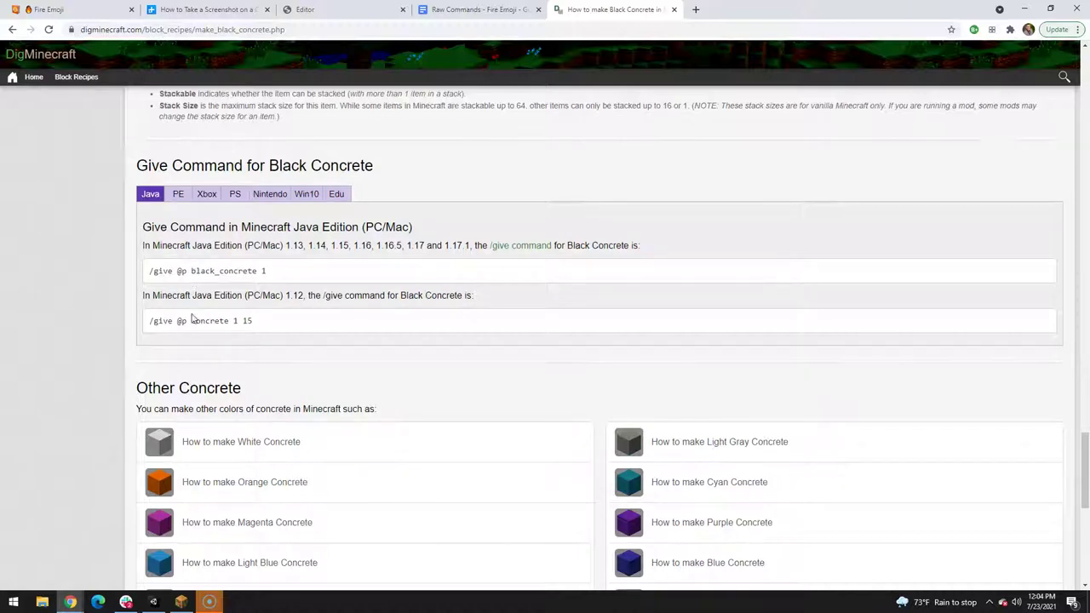
{"action": "left_click_drag", "start_coordinate": [192, 320], "coordinate": [226, 320]}
- In the "Raw Commands - Fire Emoji" document, remove every "minecraft:" prefix by replacing all occurrences with nothing using Find and replace
{"action": "left_click", "coordinate": [461, 9]}
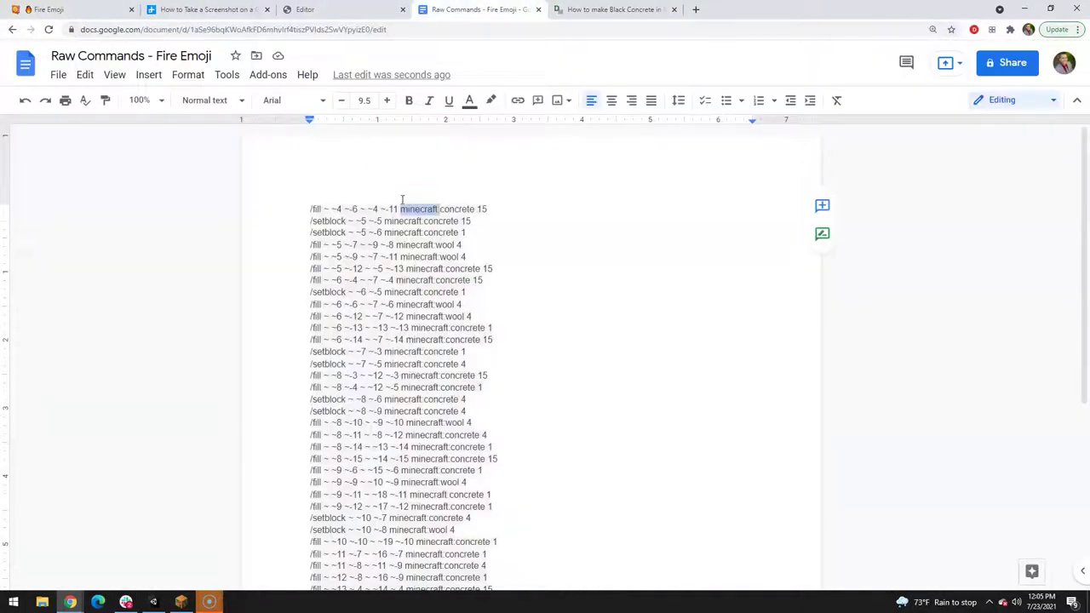
{"action": "left_click", "coordinate": [442, 209]}
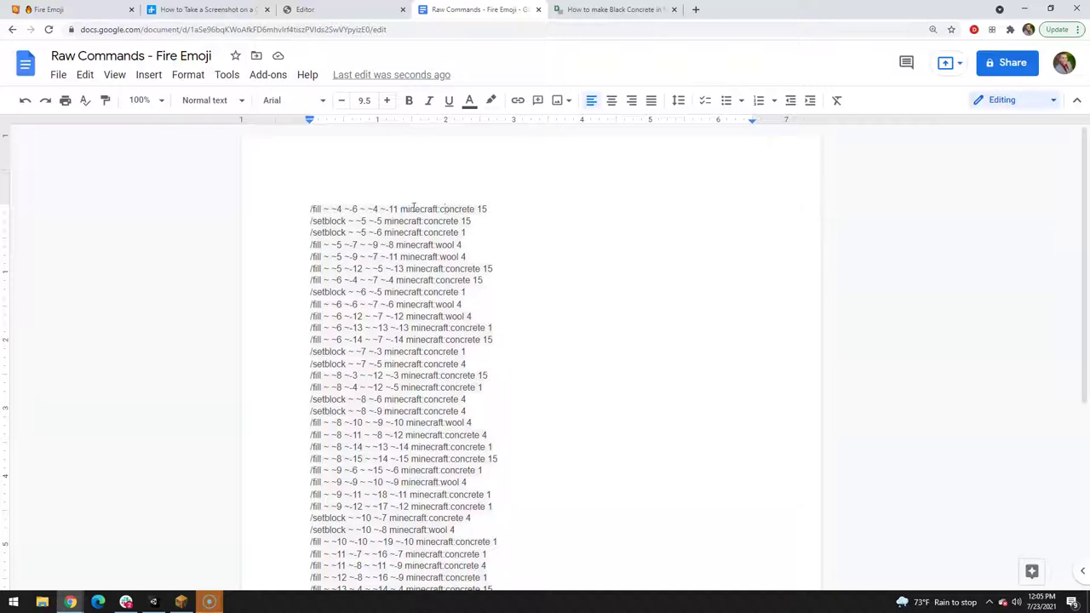
{"action": "left_click", "coordinate": [85, 75]}
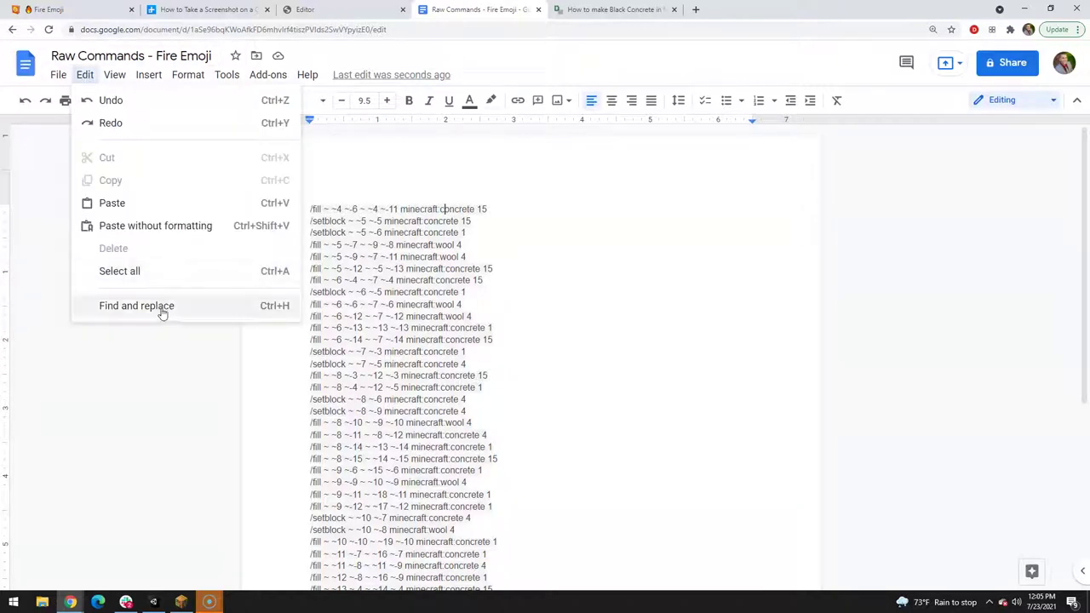
{"action": "left_click", "coordinate": [400, 209]}
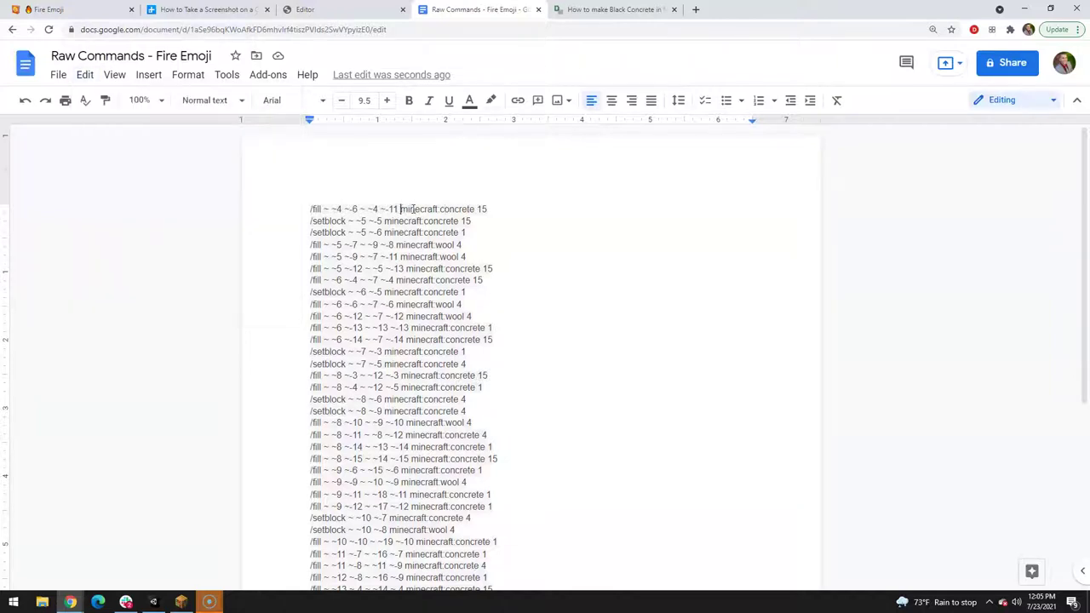
{"action": "left_click_drag", "start_coordinate": [400, 210], "coordinate": [438, 209]}
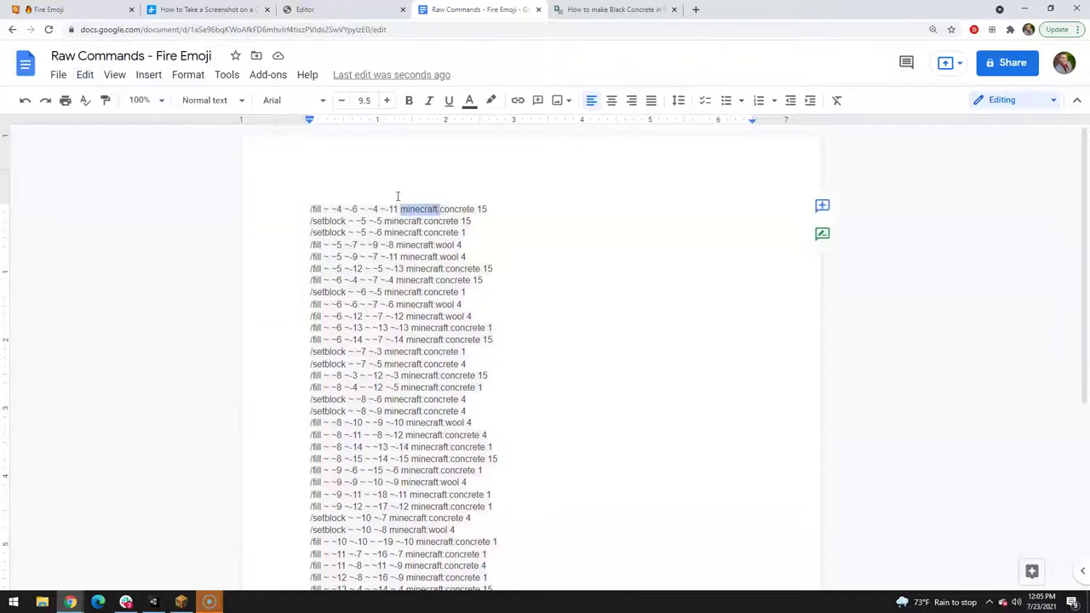
{"action": "left_click", "coordinate": [85, 75]}
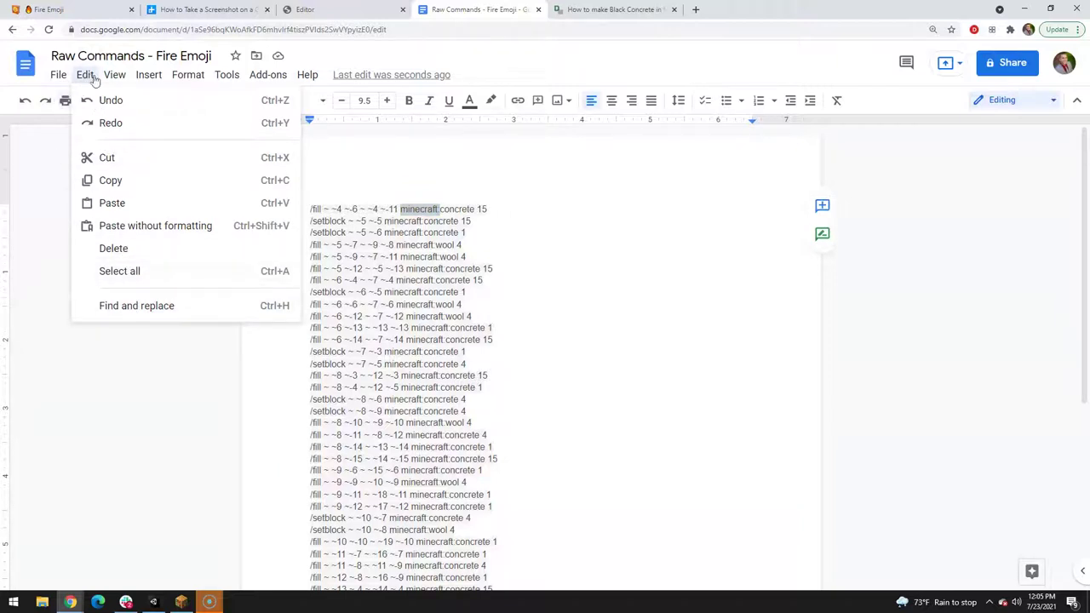
{"action": "left_click", "coordinate": [126, 306]}
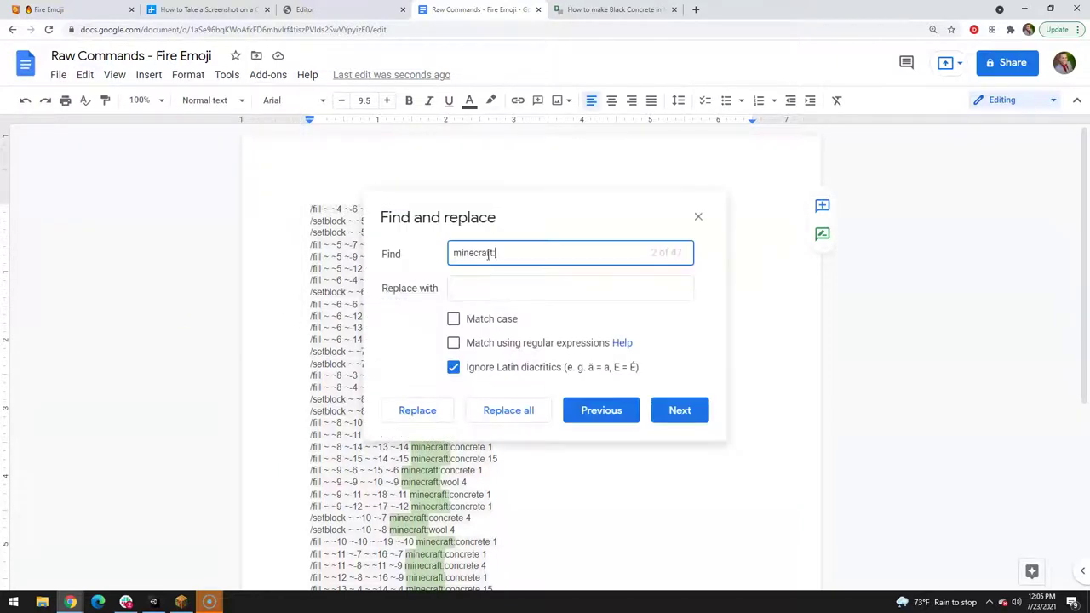
{"action": "left_click_drag", "start_coordinate": [519, 250], "coordinate": [414, 253]}
{"action": "left_click", "coordinate": [412, 256]}
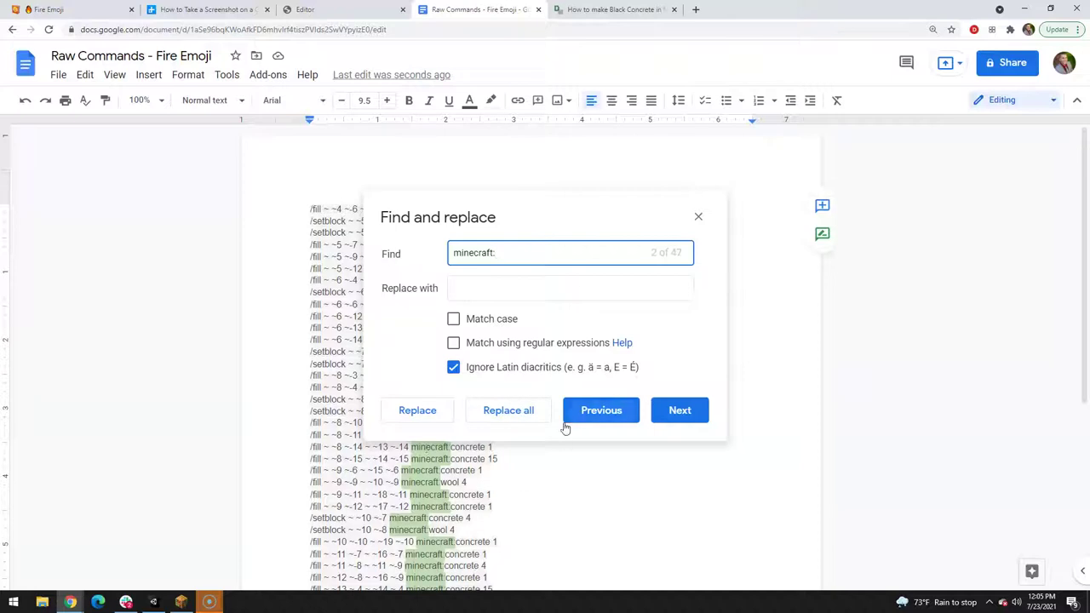
{"action": "left_click", "coordinate": [531, 420]}
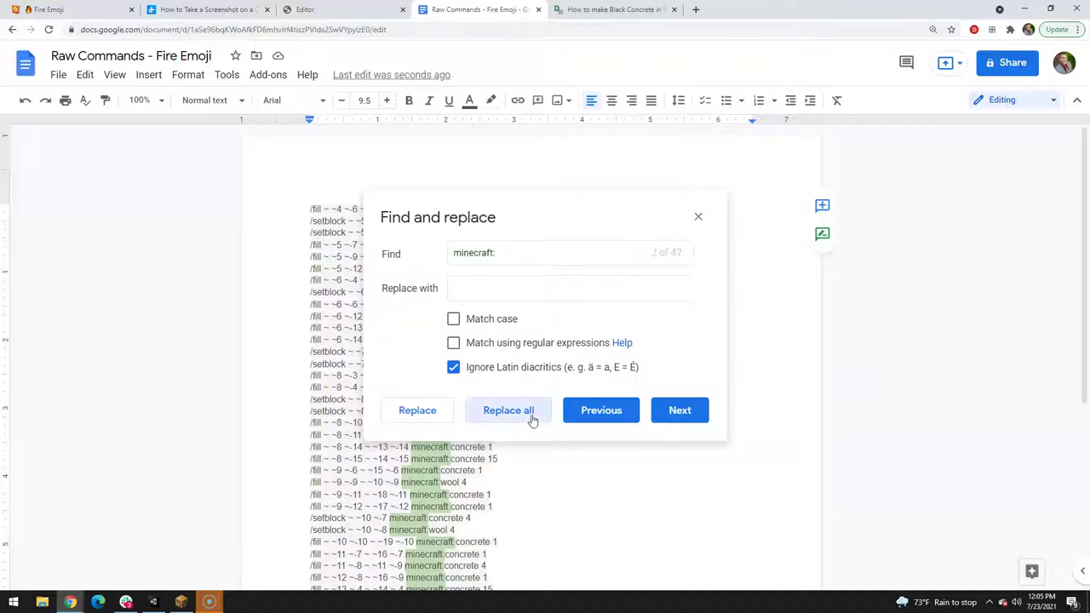
{"action": "left_click", "coordinate": [698, 219]}
{"action": "scroll", "coordinate": [511, 254], "scroll_direction": "up", "scroll_amount": 5}
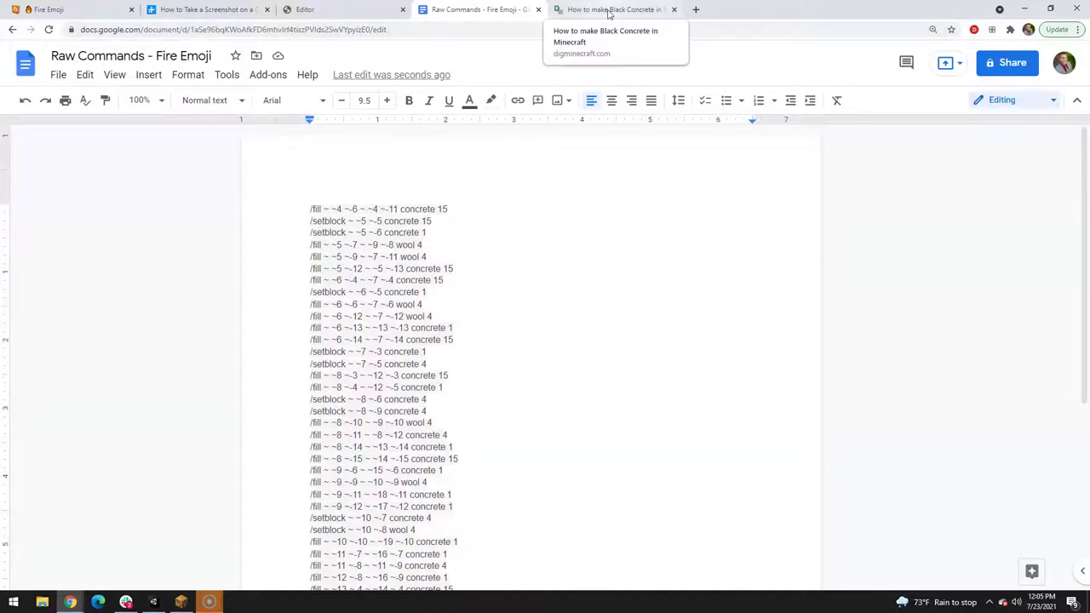
- Return to the Minecraft ID List (Education Edition) and search for "wool" to check how the yellow wool block is written
{"action": "left_click", "coordinate": [608, 11]}
{"action": "scroll", "coordinate": [284, 323], "scroll_direction": "up", "scroll_amount": 15}
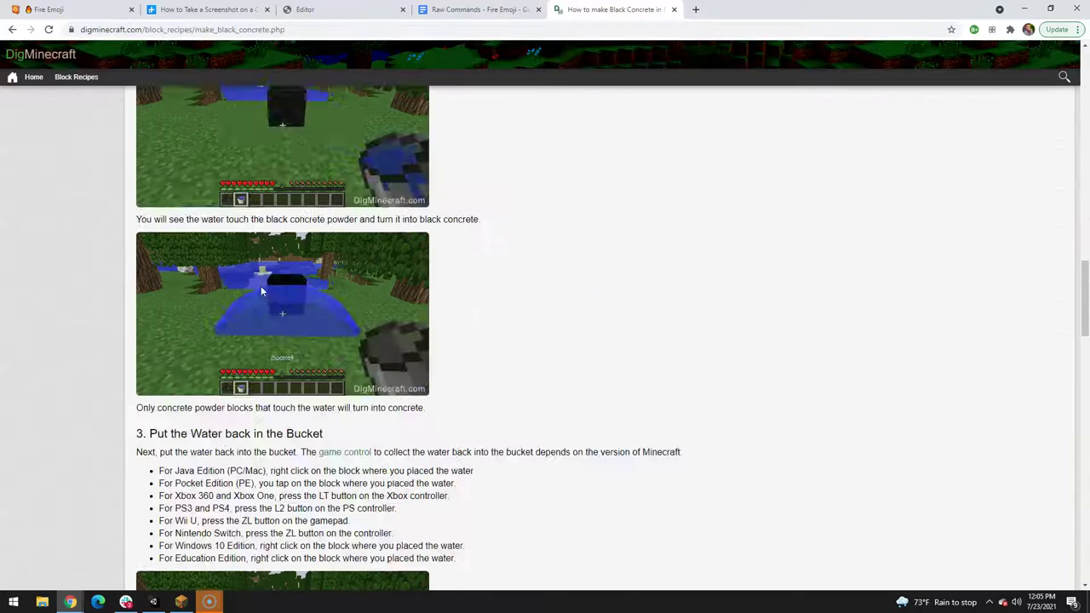
{"action": "left_click", "coordinate": [8, 30]}
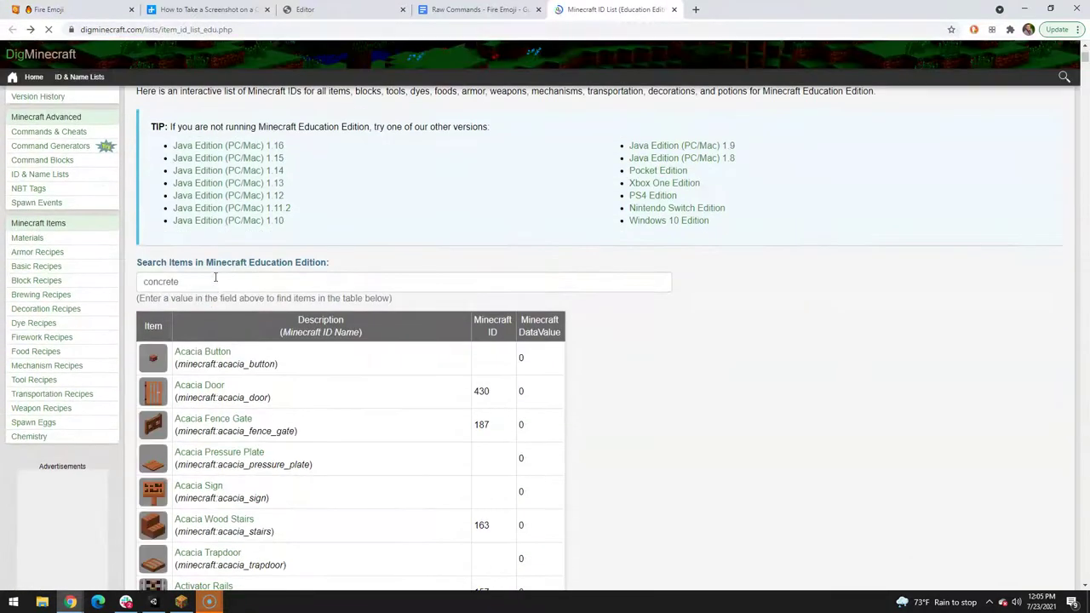
{"action": "left_click", "coordinate": [217, 280]}
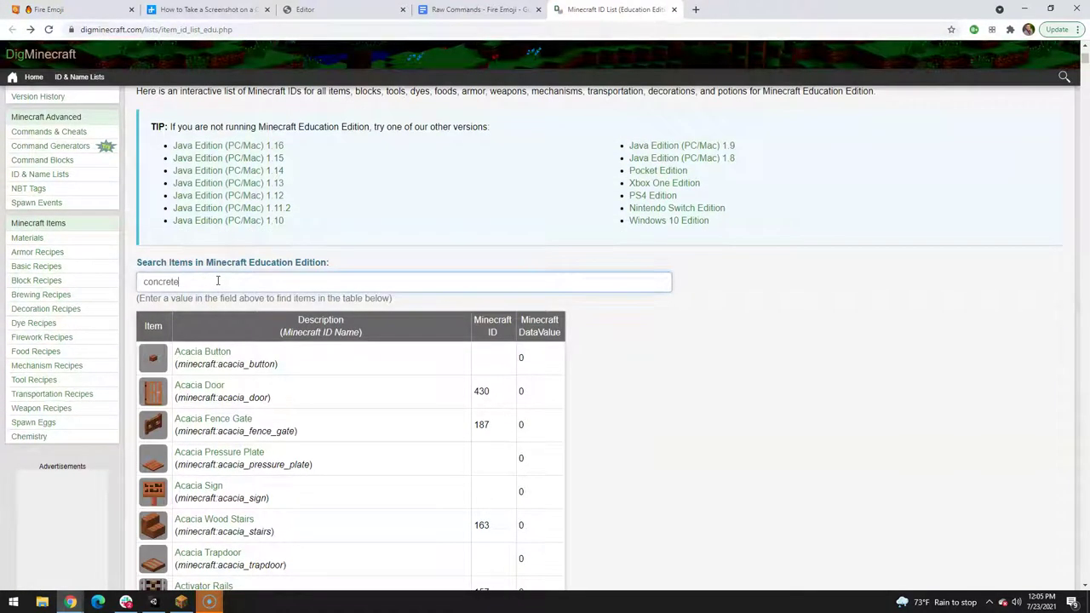
{"action": "key", "text": "BackSpace"}
{"action": "key", "text": "BackSpace"}
{"action": "key", "text": "BackSpace"}
{"action": "key", "text": "BackSpace"}
{"action": "key", "text": "BackSpace"}
{"action": "key", "text": "BackSpace"}
{"action": "key", "text": "BackSpace"}
{"action": "key", "text": "BackSpace"}
{"action": "type", "text": "woo"}
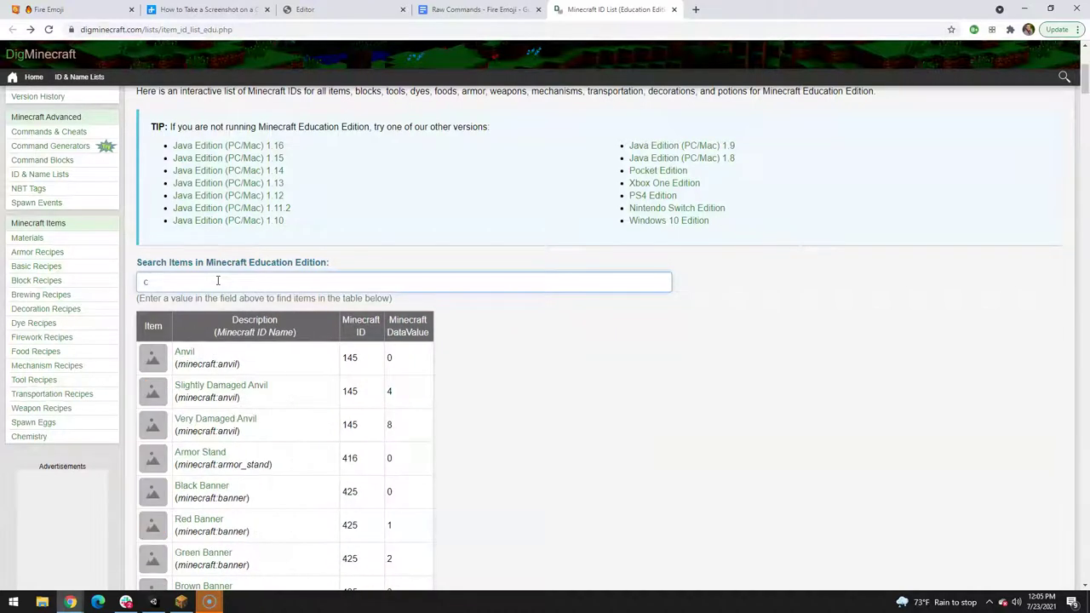
{"action": "type", "text": "l"}
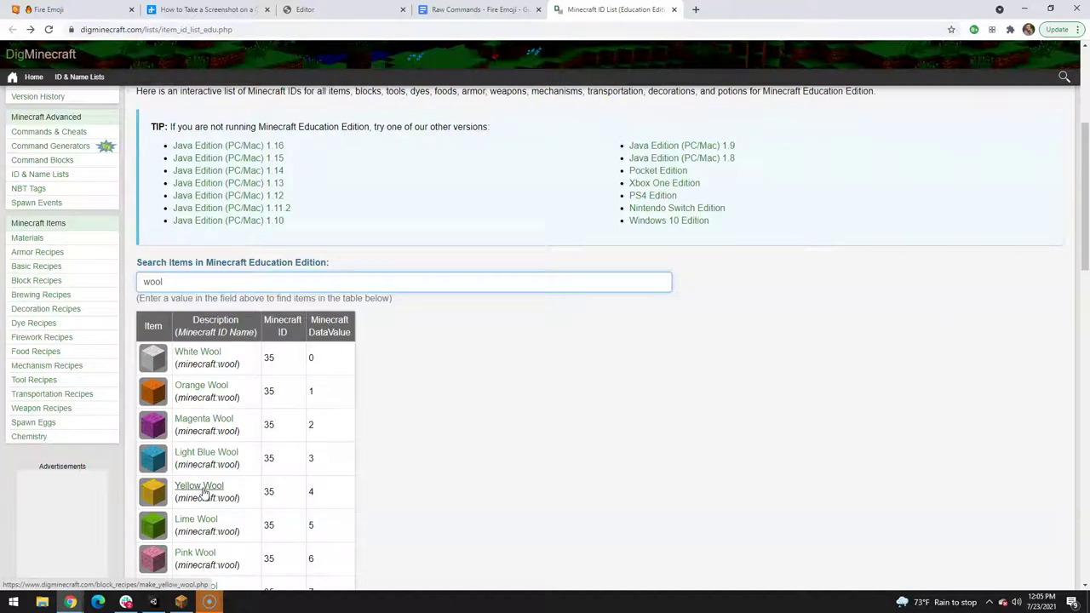
- Apply a numbered list to all the commands in the "Raw Commands - Fire Emoji" document
{"action": "left_click", "coordinate": [473, 11]}
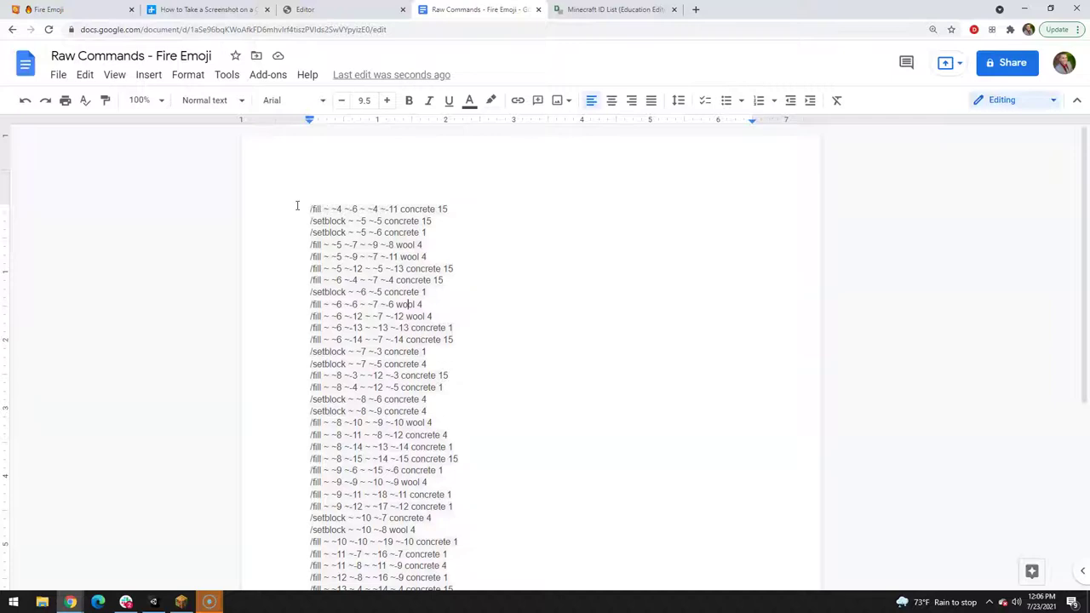
{"action": "key", "text": "ctrl+a"}
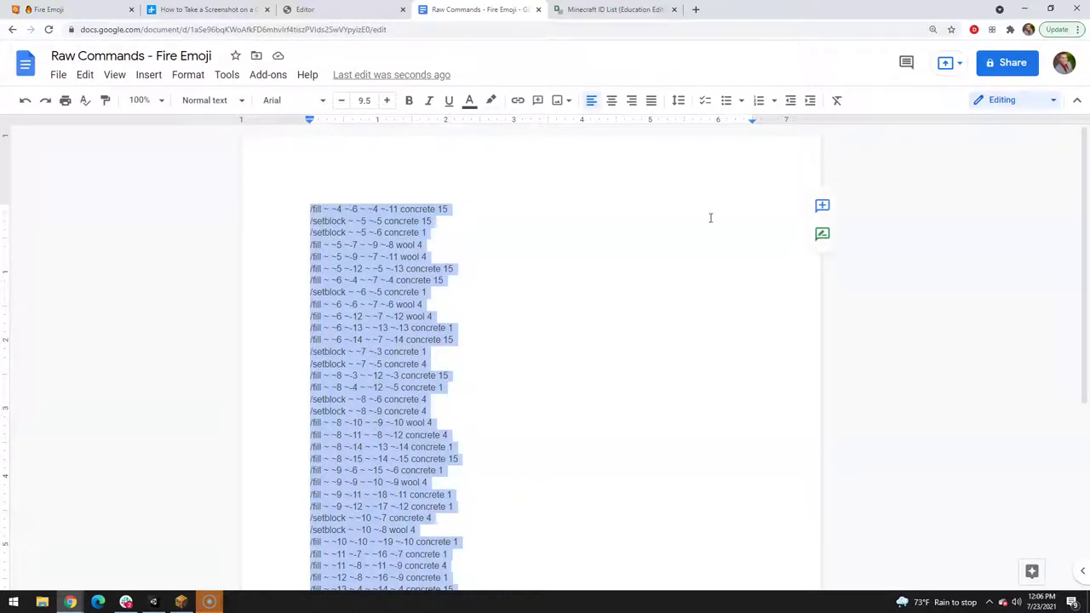
{"action": "left_click", "coordinate": [758, 101]}
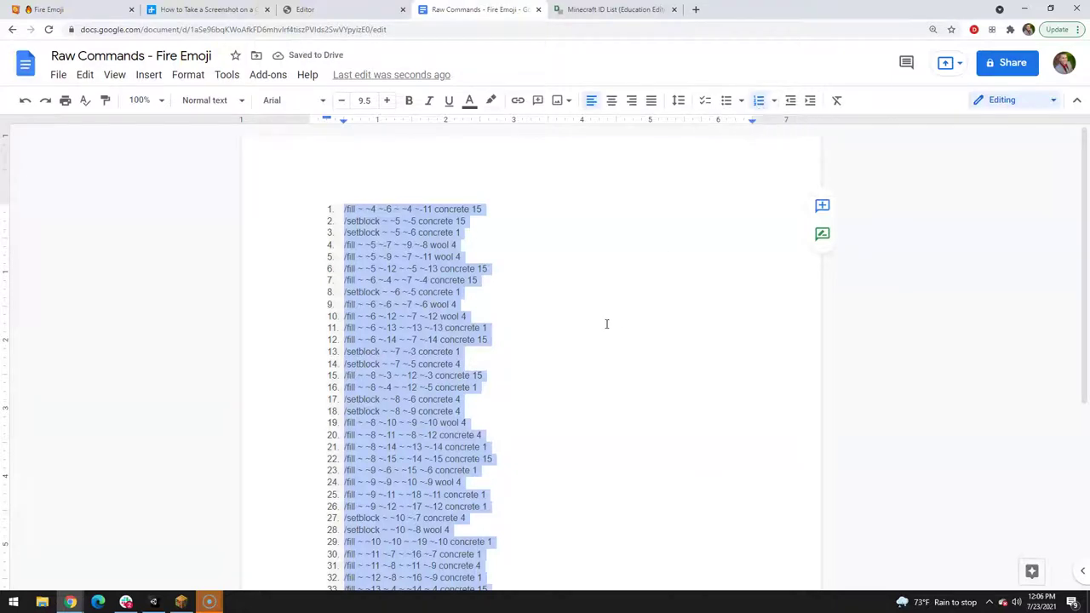
- Insert unnumbered blank lines after commands 16 and 32 to divide the list into groups
{"action": "scroll", "coordinate": [518, 366], "scroll_direction": "down", "scroll_amount": 1}
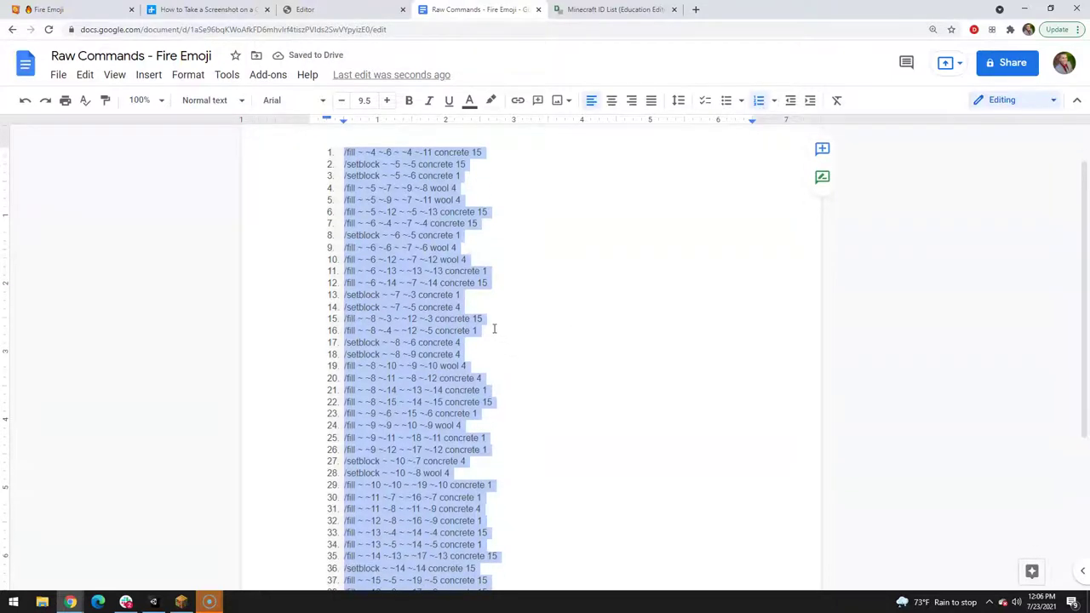
{"action": "left_click", "coordinate": [493, 330]}
{"action": "key", "text": "Return"}
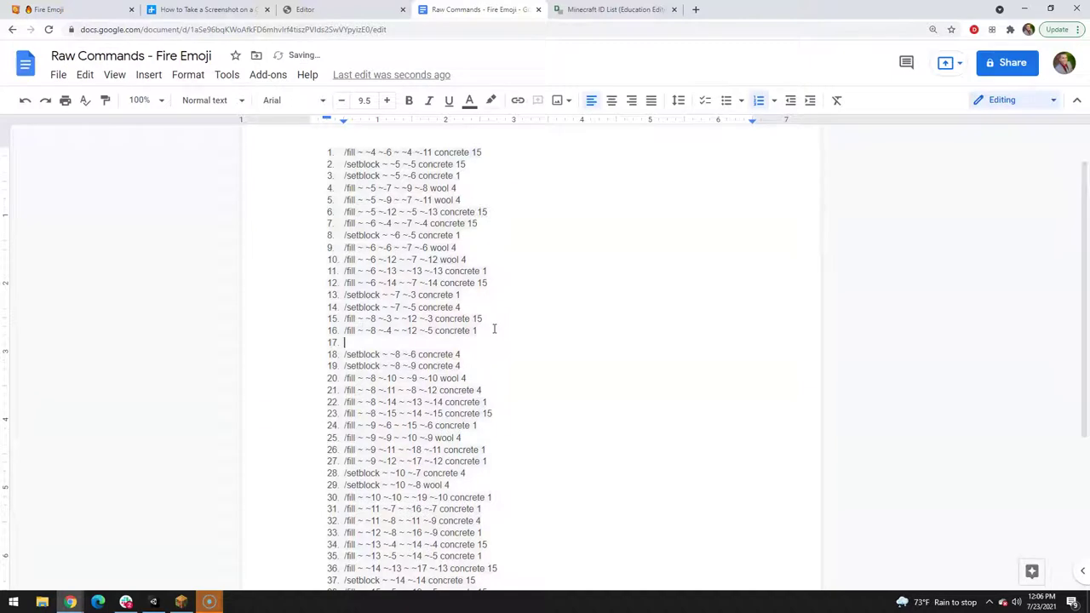
{"action": "key", "text": "BackSpace"}
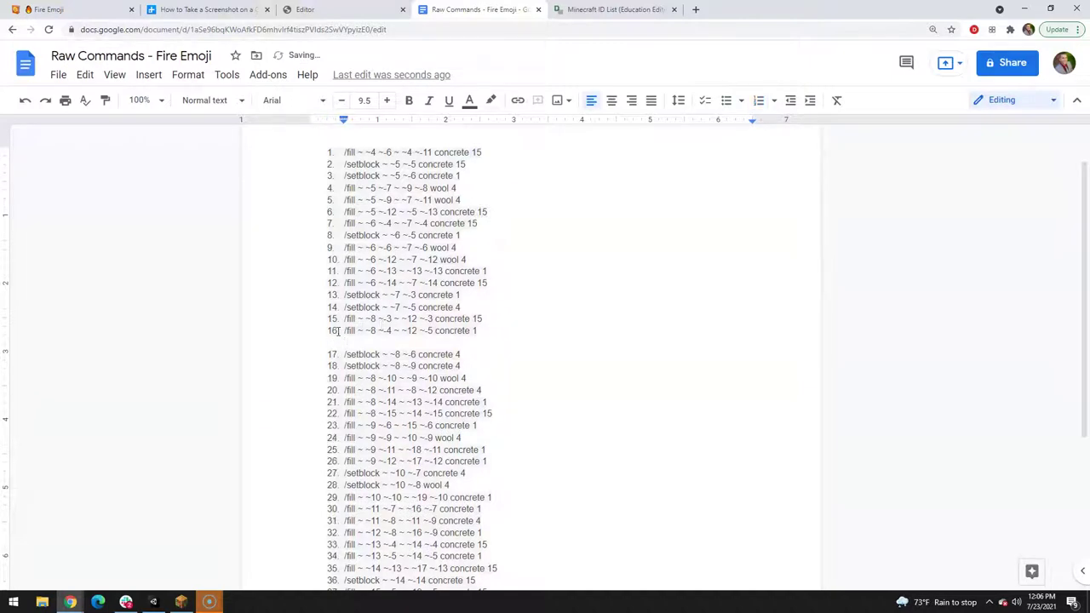
{"action": "scroll", "coordinate": [499, 378], "scroll_direction": "down", "scroll_amount": 2}
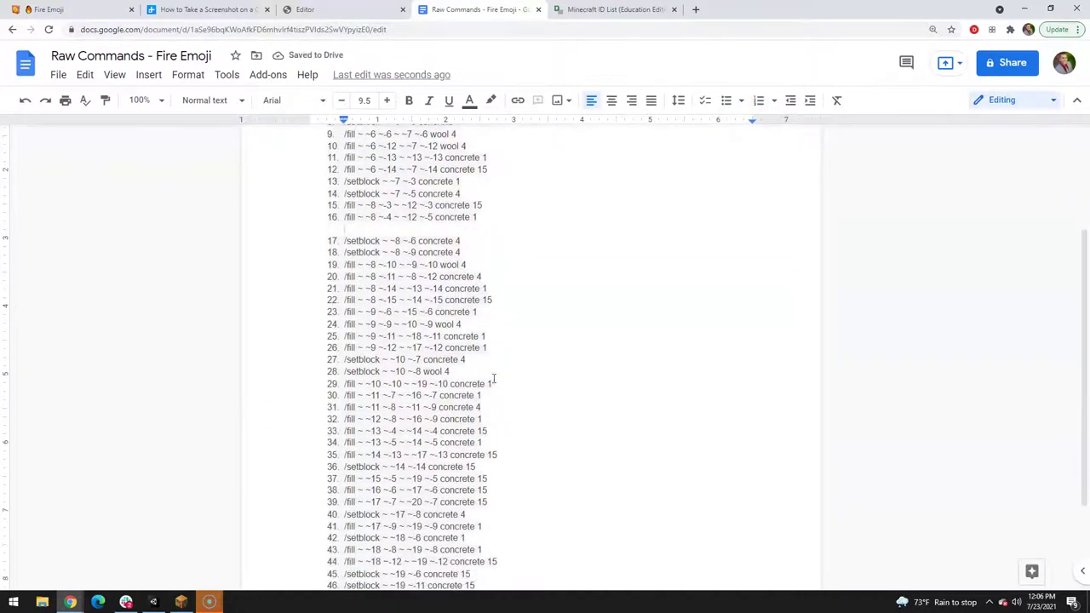
{"action": "left_click", "coordinate": [492, 421]}
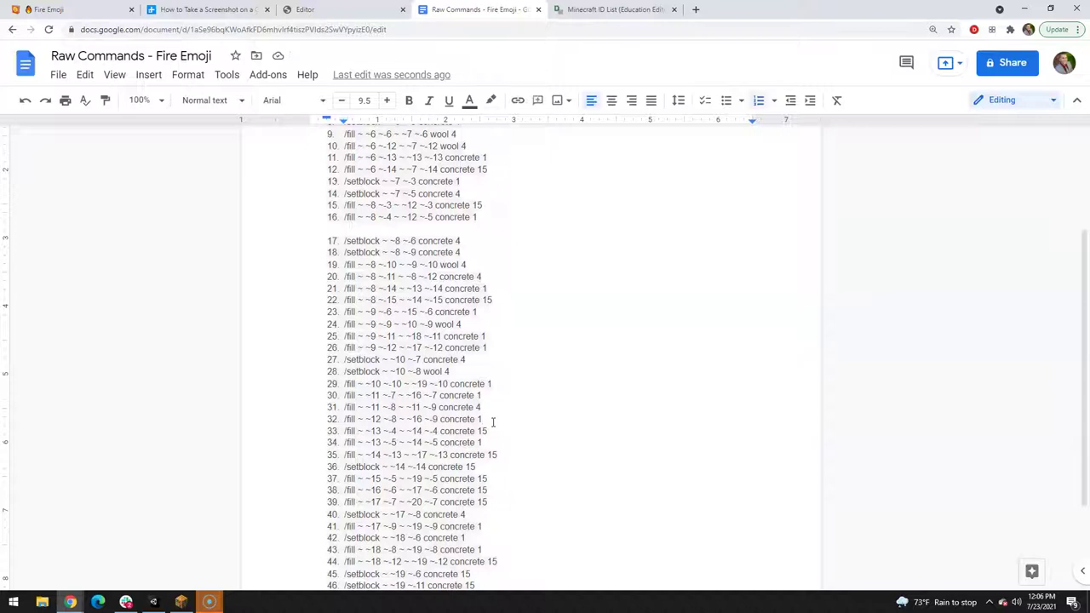
{"action": "key", "text": "Return"}
{"action": "key", "text": "BackSpace"}
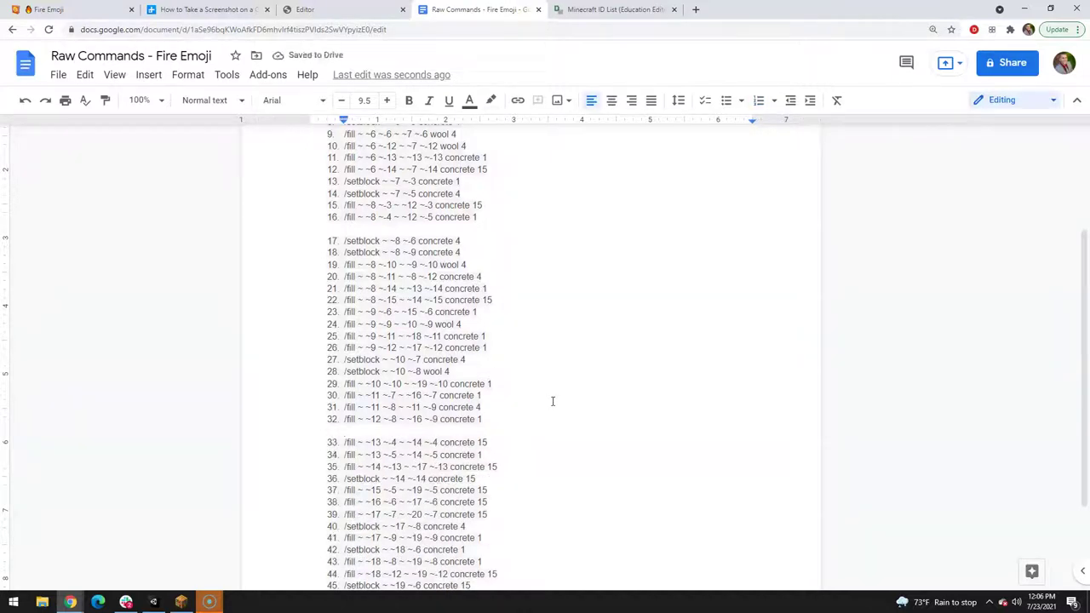
{"action": "scroll", "coordinate": [553, 401], "scroll_direction": "down", "scroll_amount": 3}
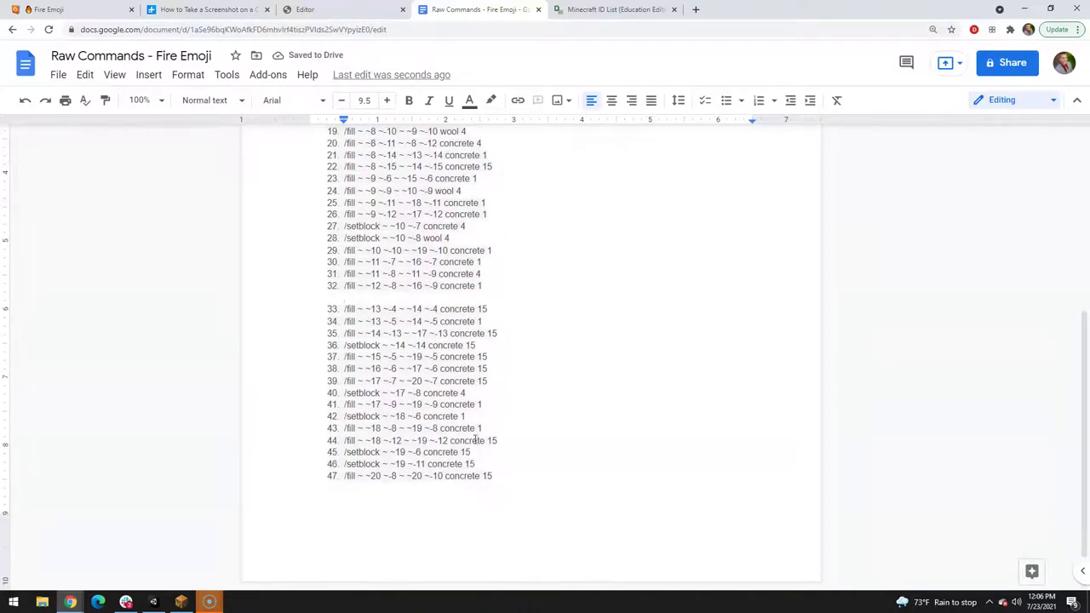
- Remove the list numbering from all the commands while keeping the blank lines between groups
{"action": "scroll", "coordinate": [463, 310], "scroll_direction": "up", "scroll_amount": 7}
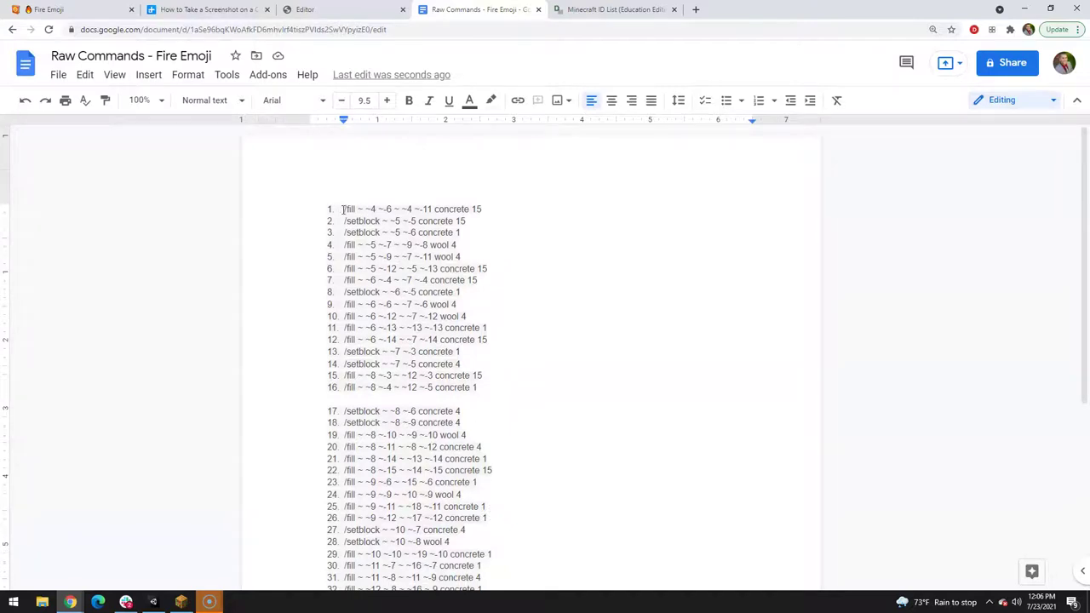
{"action": "left_click", "coordinate": [758, 101]}
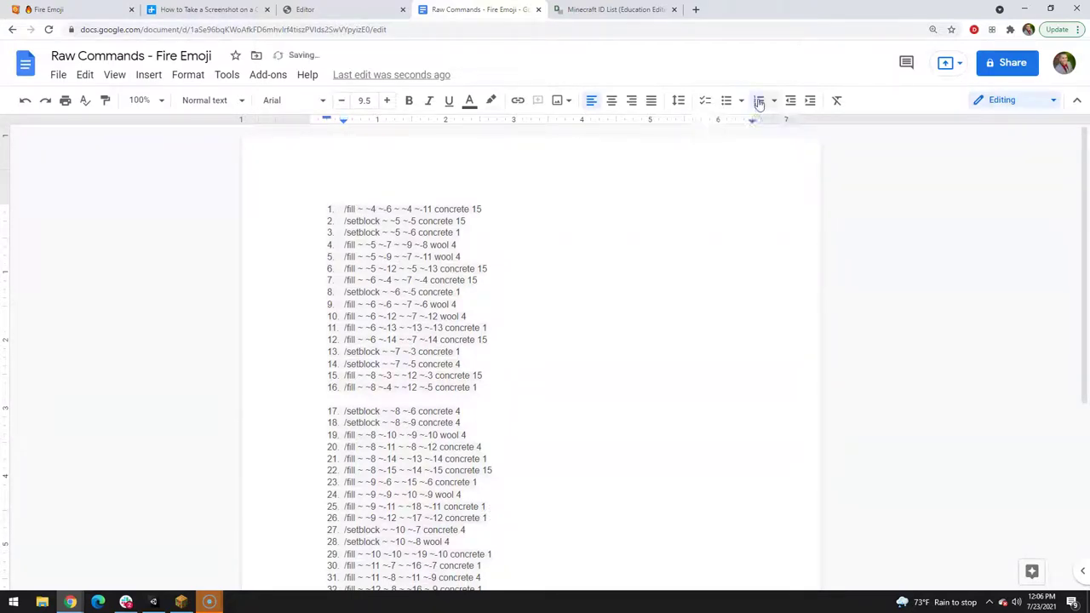
{"action": "key", "text": "ctrl+a"}
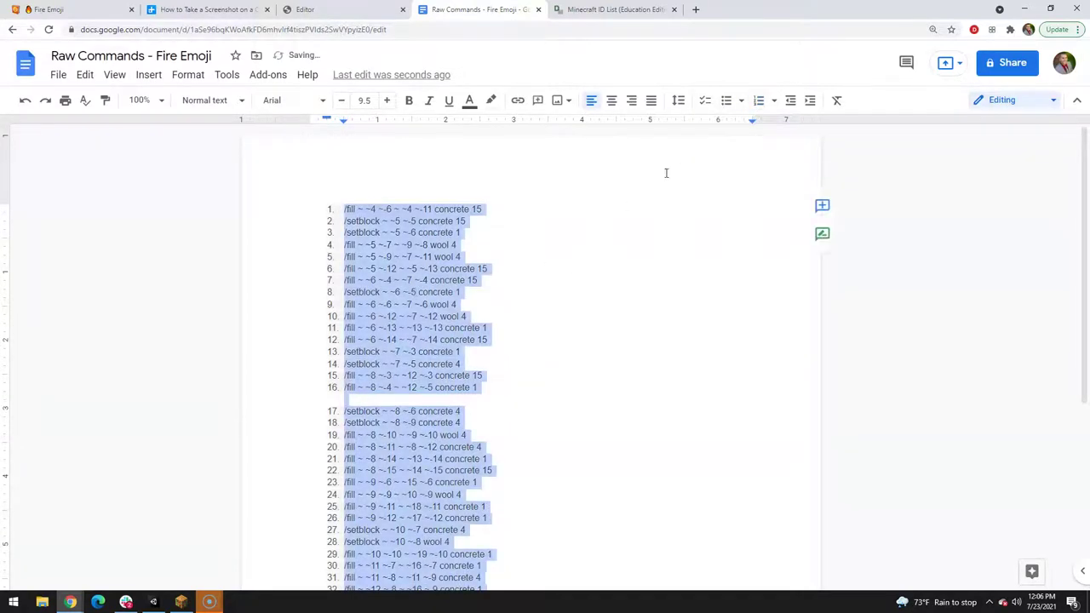
{"action": "left_click", "coordinate": [758, 101]}
{"action": "left_click", "coordinate": [758, 101]}
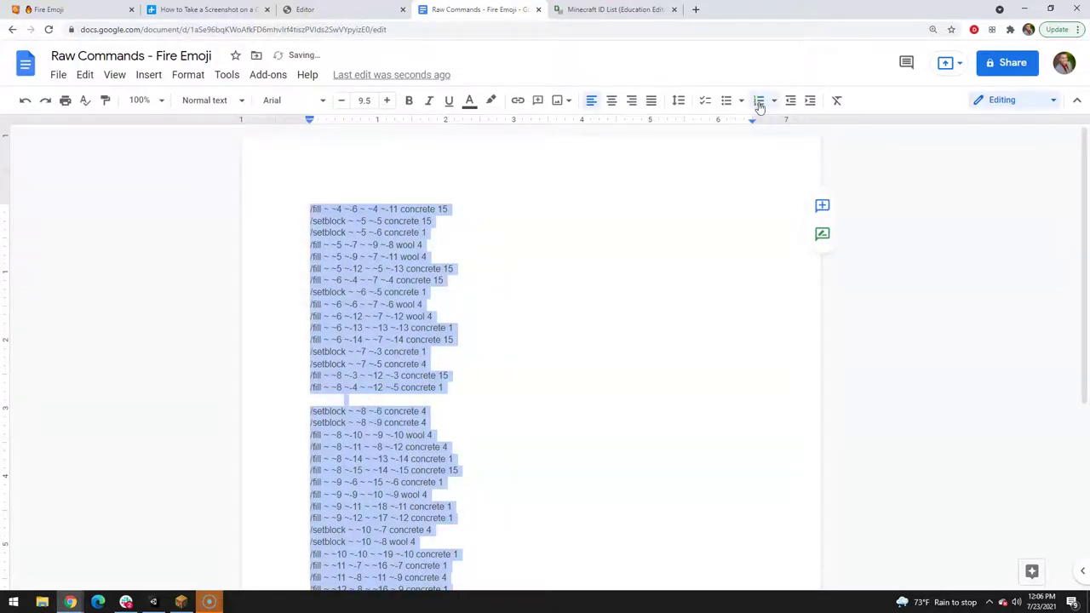
{"action": "left_click", "coordinate": [362, 399]}
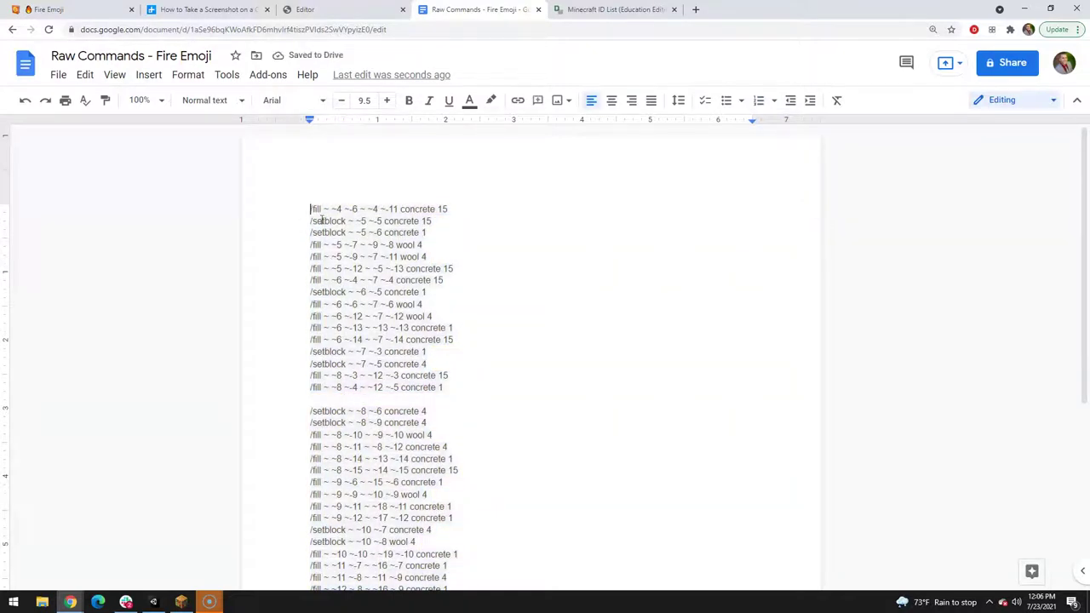
- Select the first group of 16 commands in the document, switch to Minecraft: Education Edition and resume the game
{"action": "left_click_drag", "start_coordinate": [310, 208], "coordinate": [449, 388]}
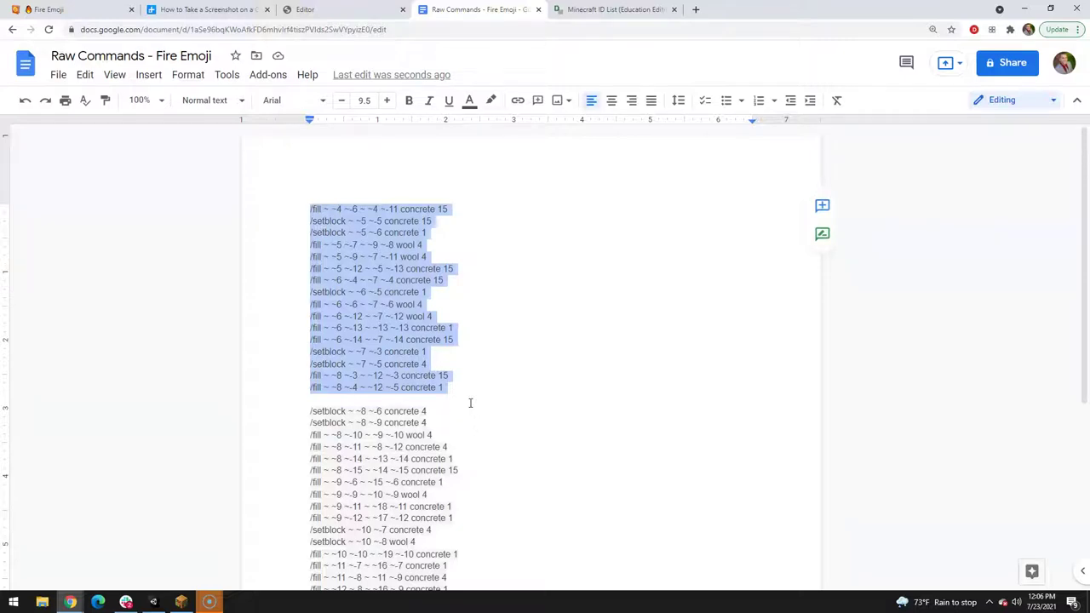
{"action": "left_click", "coordinate": [180, 602]}
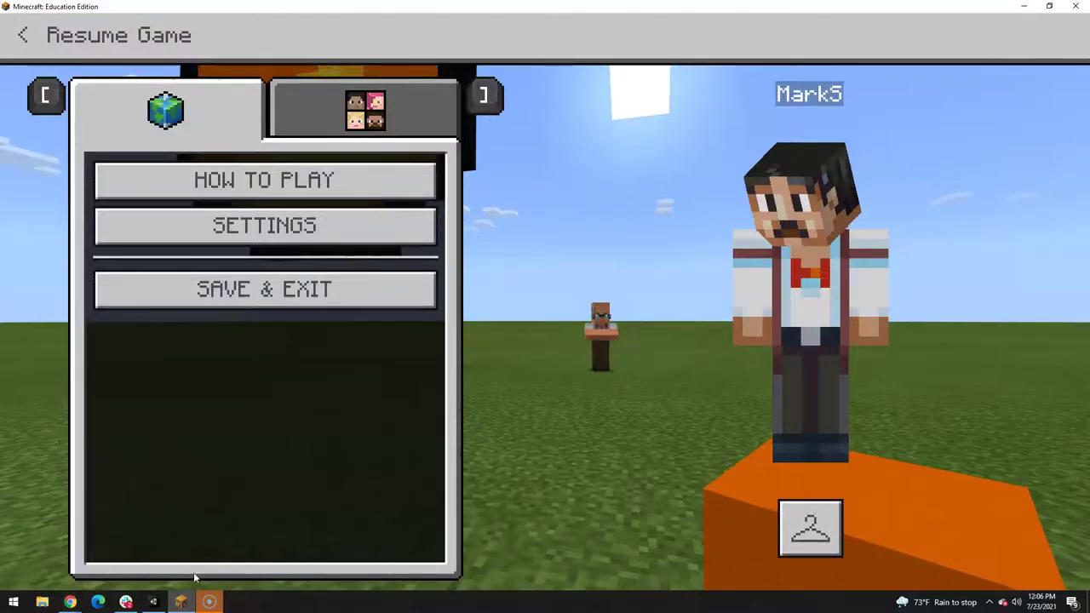
{"action": "key", "text": "Escape"}
{"action": "key", "text": "w"}
{"action": "key", "text": "4"}
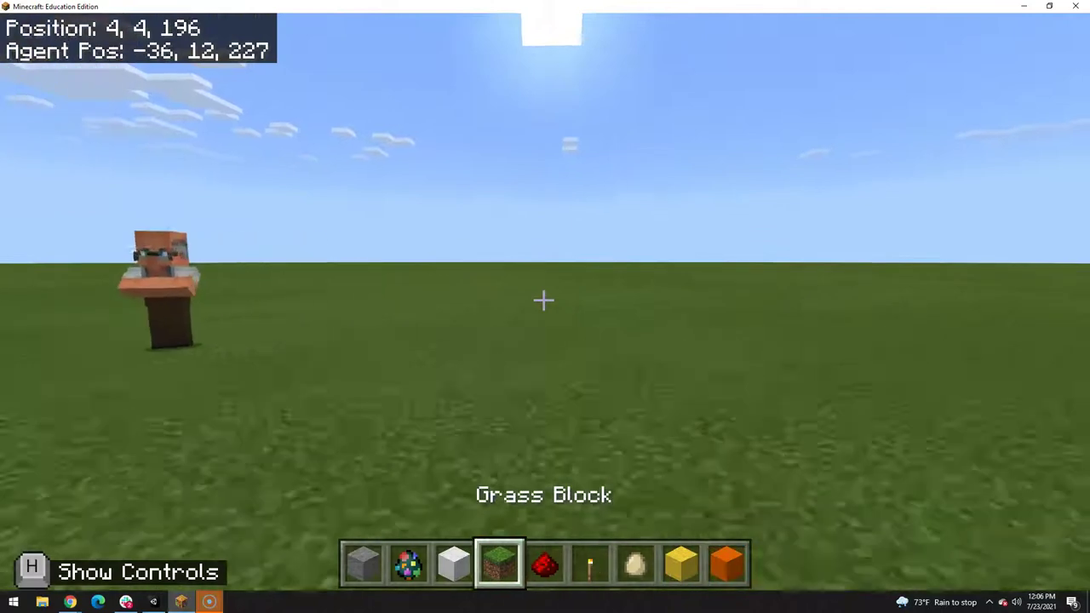
{"action": "scroll", "coordinate": [545, 301], "scroll_direction": "up", "scroll_amount": 2}
- Search the full item inventory for "np" to find the NPC spawn egg and close the inventory
{"action": "key", "text": "e"}
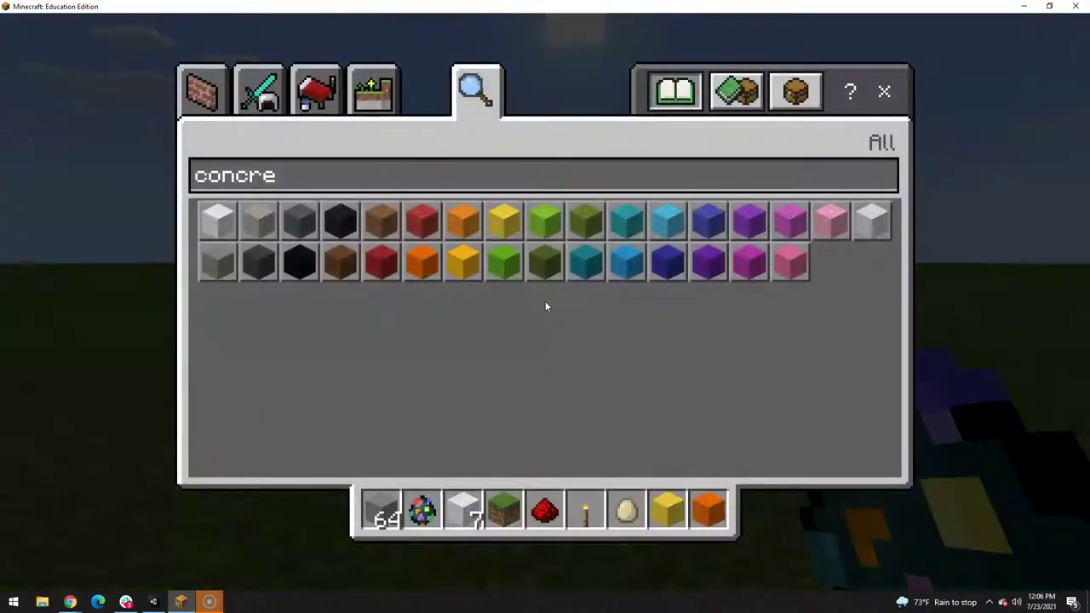
{"action": "left_click", "coordinate": [353, 167]}
{"action": "key", "text": "BackSpace"}
{"action": "key", "text": "BackSpace"}
{"action": "key", "text": "BackSpace"}
{"action": "key", "text": "BackSpace"}
{"action": "key", "text": "BackSpace"}
{"action": "key", "text": "BackSpace"}
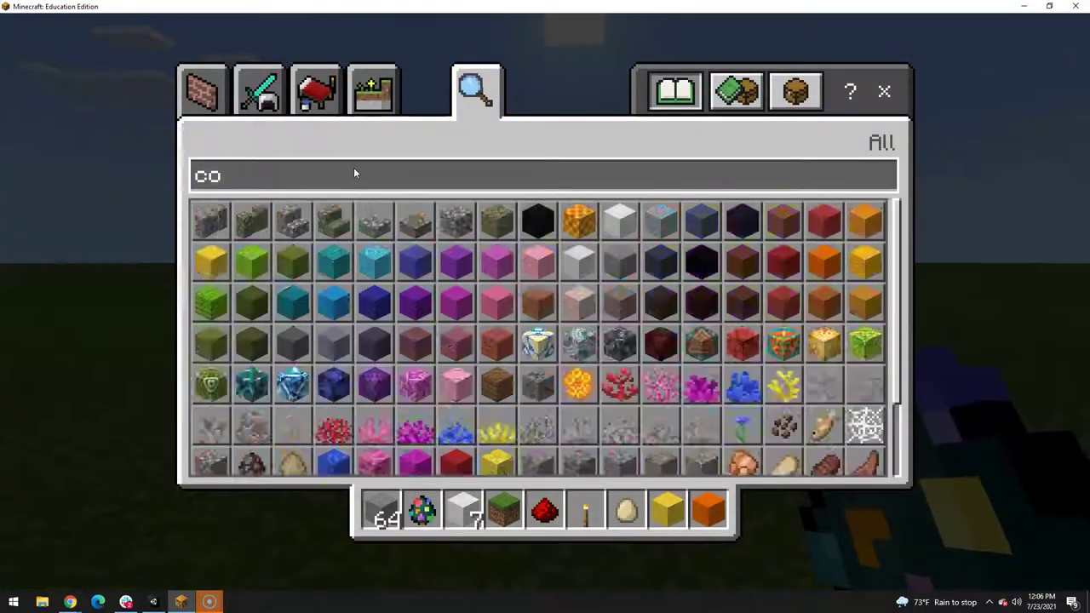
{"action": "type", "text": "np"}
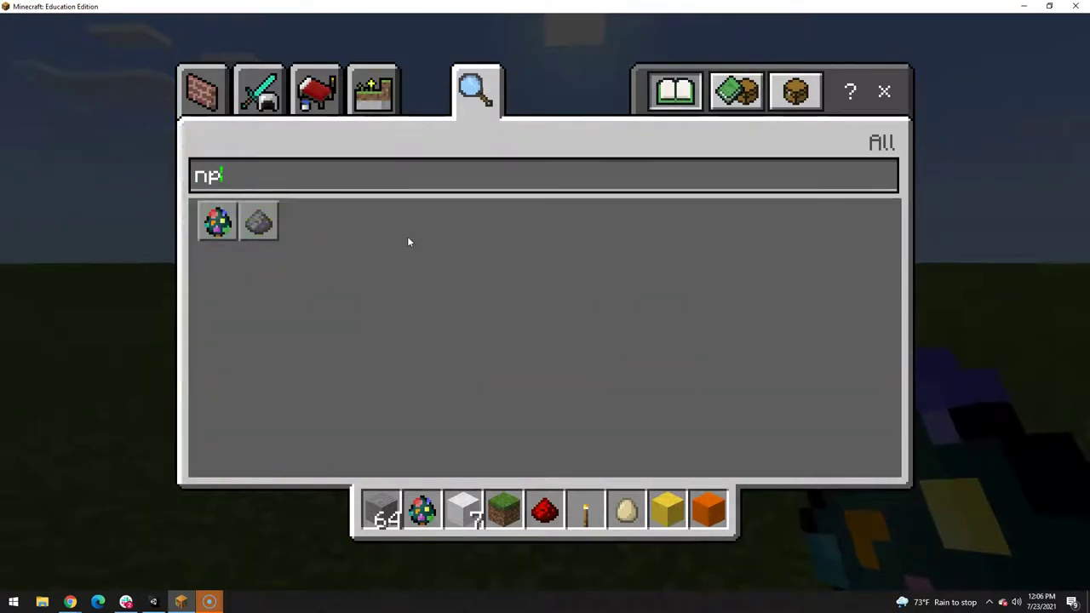
{"action": "left_click", "coordinate": [883, 91]}
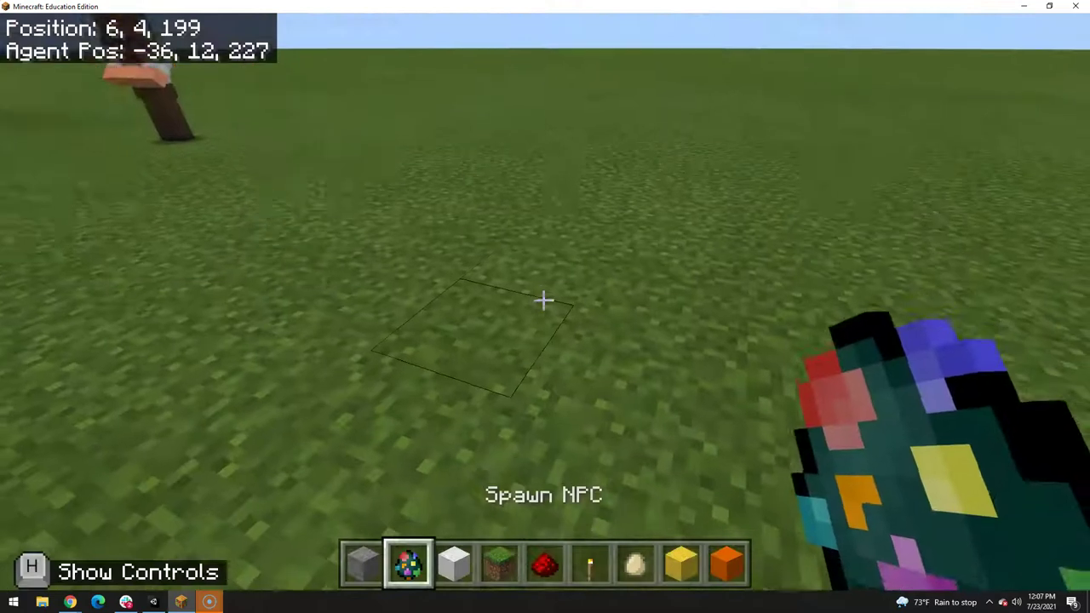
- Toggle World Builder status with the /wb command and spawn an NPC on the grass ahead with the spawn egg
{"action": "right_click", "coordinate": [543, 299]}
{"action": "right_click", "coordinate": [543, 299]}
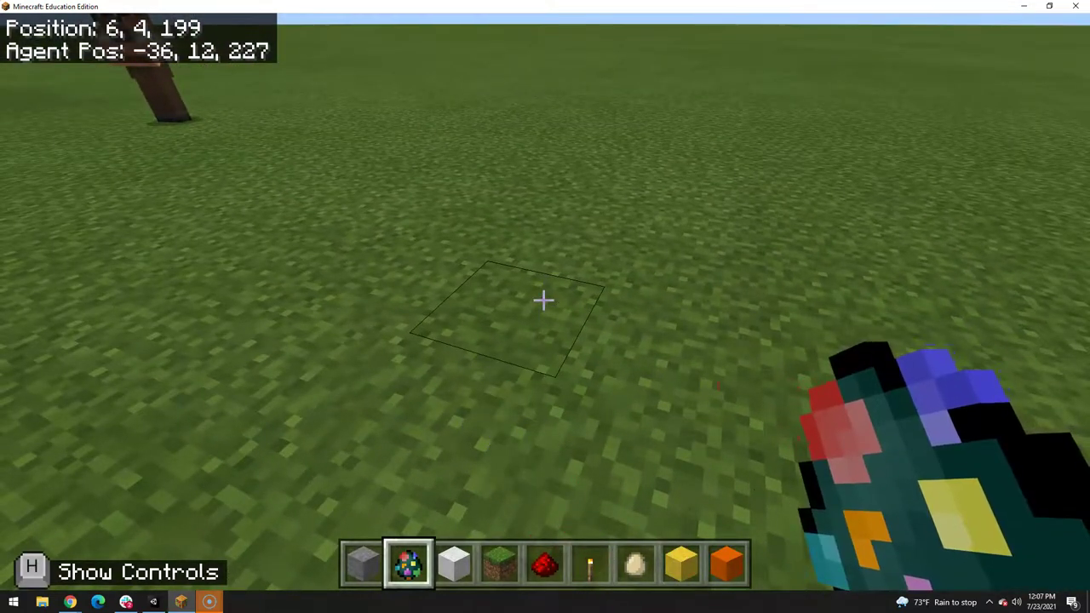
{"action": "type", "text": "t/wb"}
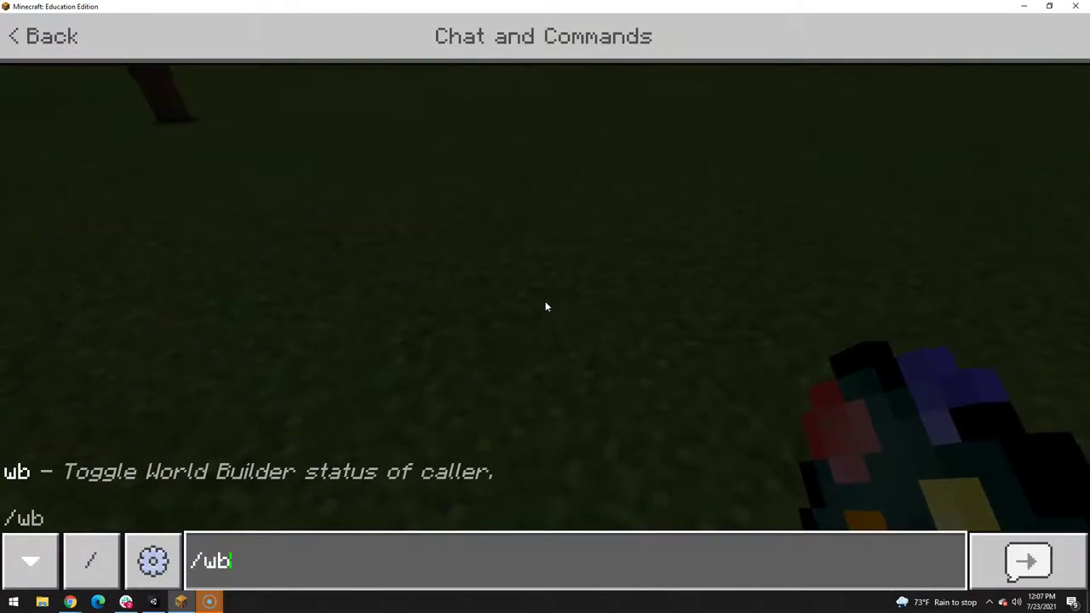
{"action": "key", "text": "Return"}
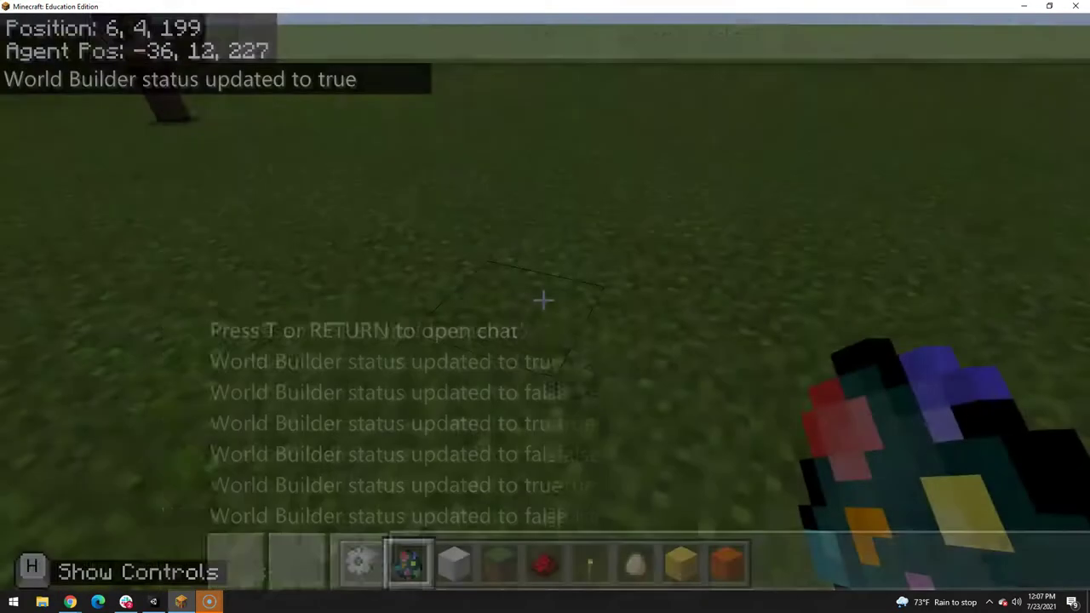
{"action": "right_click", "coordinate": [543, 299]}
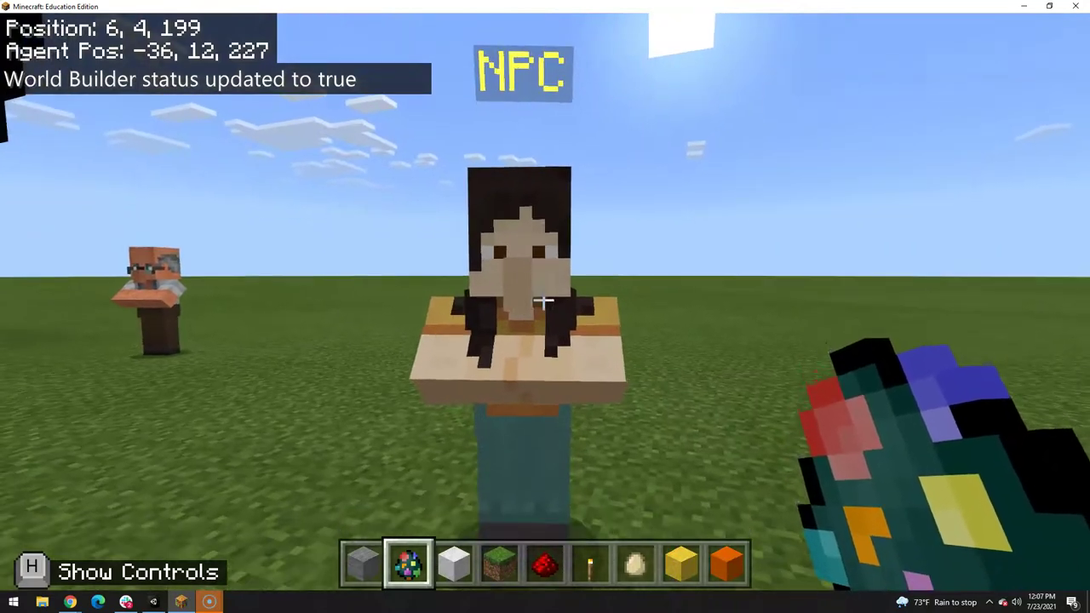
- Name the new NPC "Fireman" and set its dialog to "burn it!"
{"action": "right_click", "coordinate": [543, 299]}
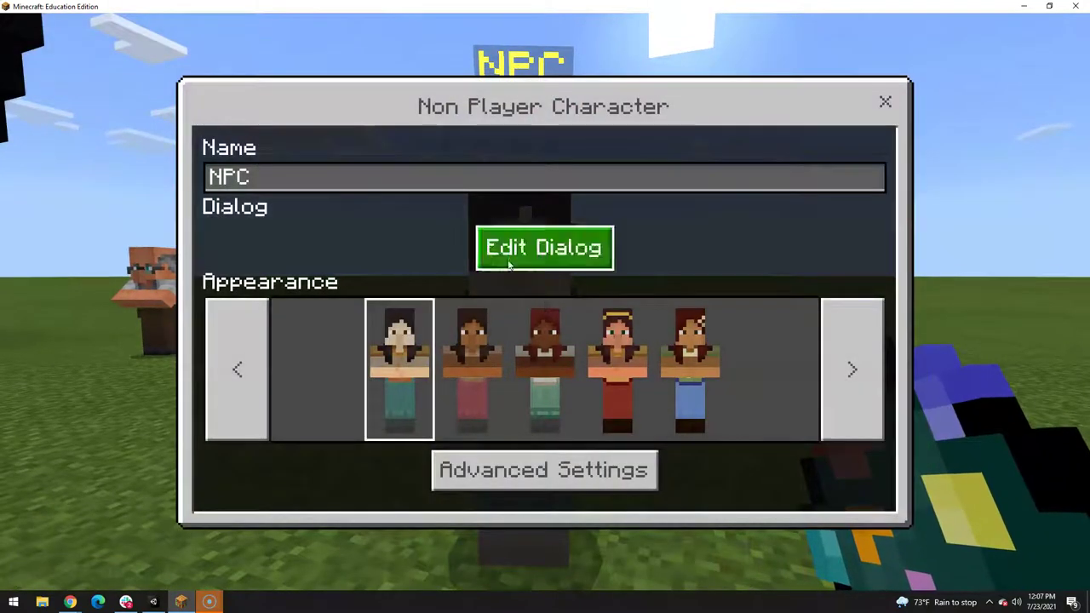
{"action": "left_click", "coordinate": [380, 175]}
{"action": "key", "text": "BackSpace"}
{"action": "key", "text": "BackSpace"}
{"action": "key", "text": "BackSpace"}
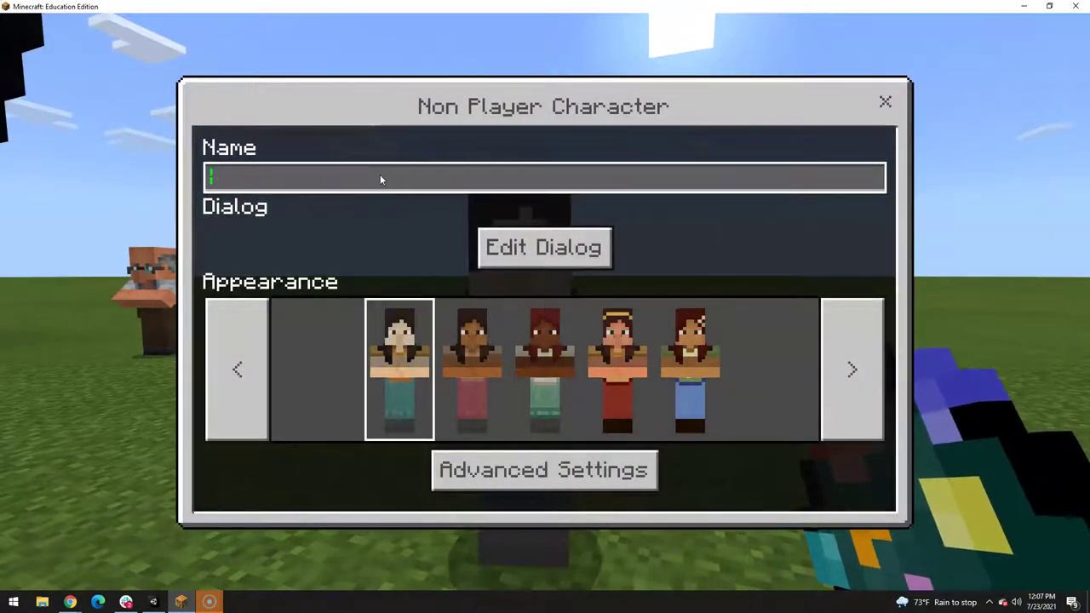
{"action": "type", "text": "Fire"}
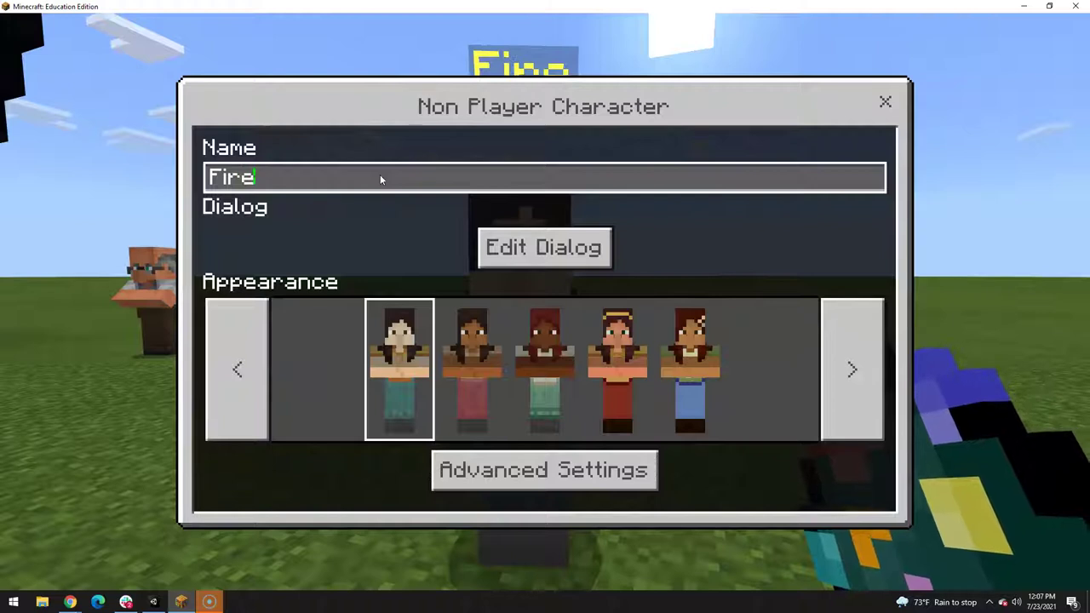
{"action": "type", "text": "man"}
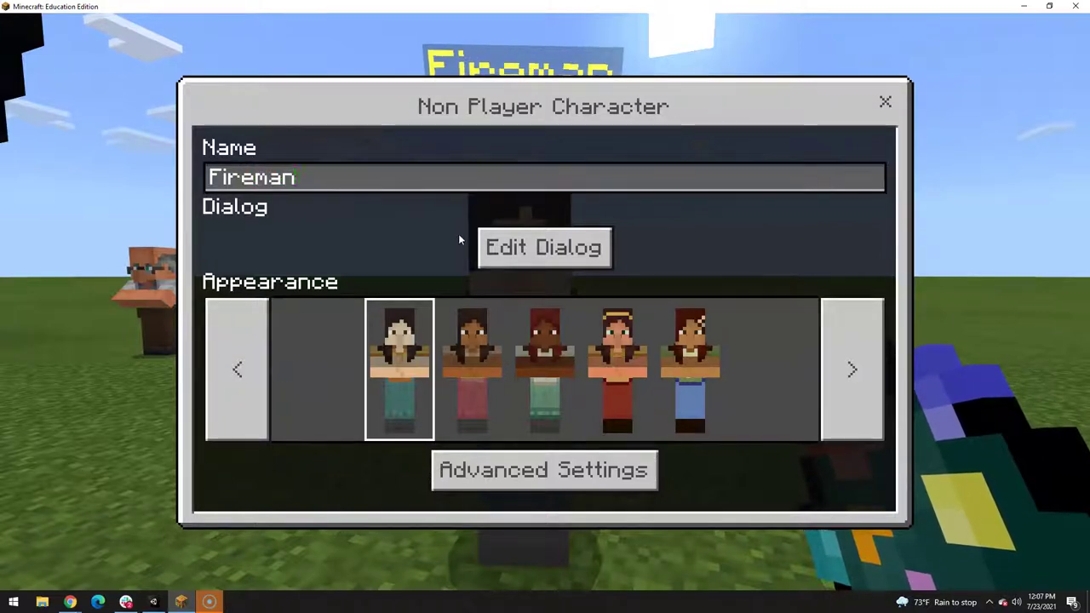
{"action": "left_click", "coordinate": [528, 263]}
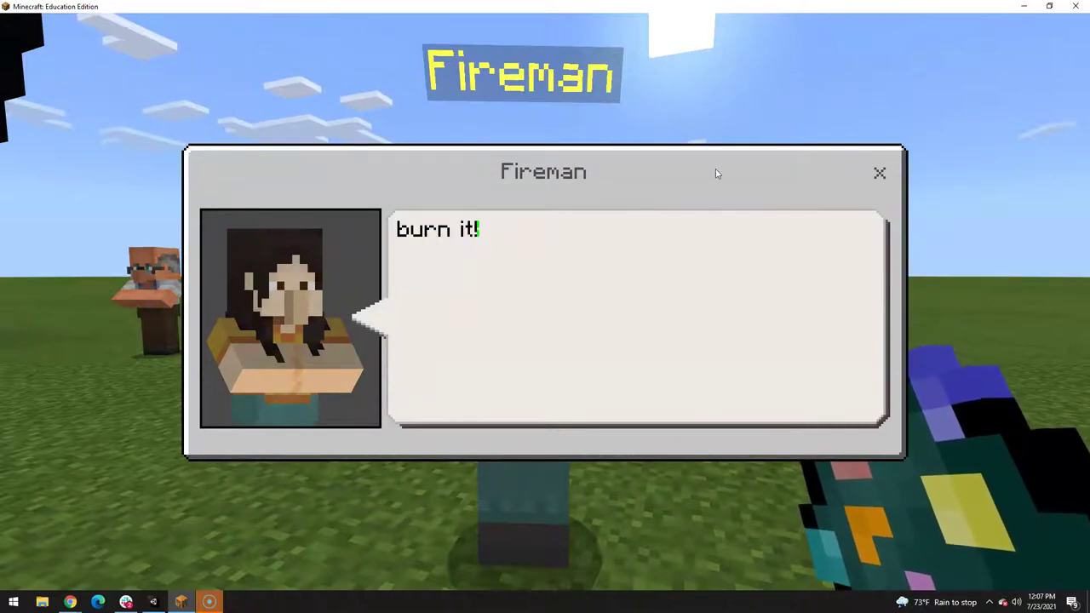
{"action": "left_click", "coordinate": [879, 173]}
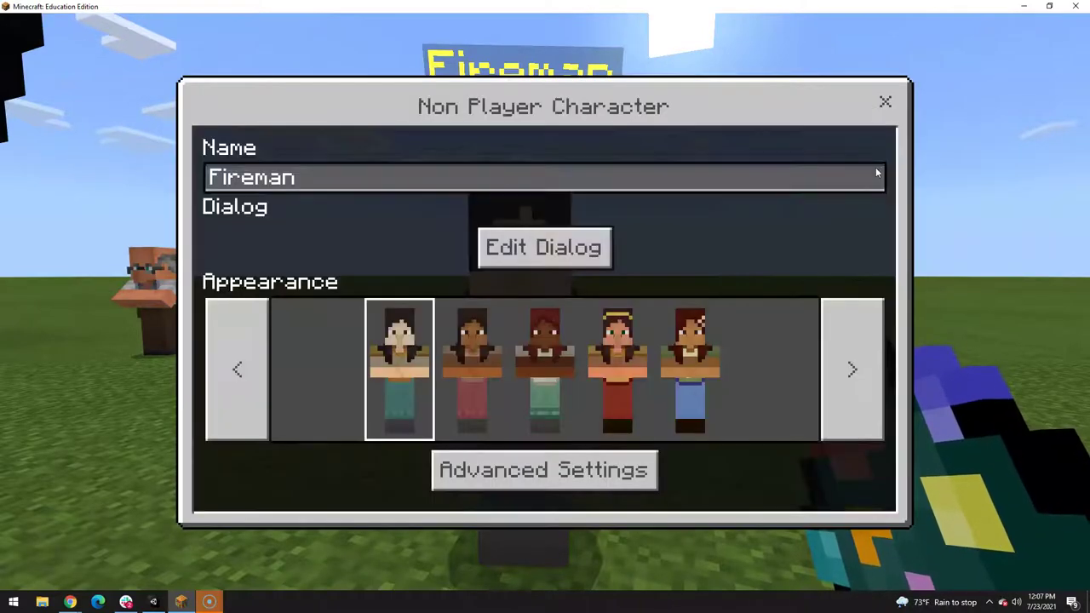
- Add a command entry to the NPC containing the copied first group of 16 commands and make it a button labelled 1
{"action": "left_click", "coordinate": [508, 471]}
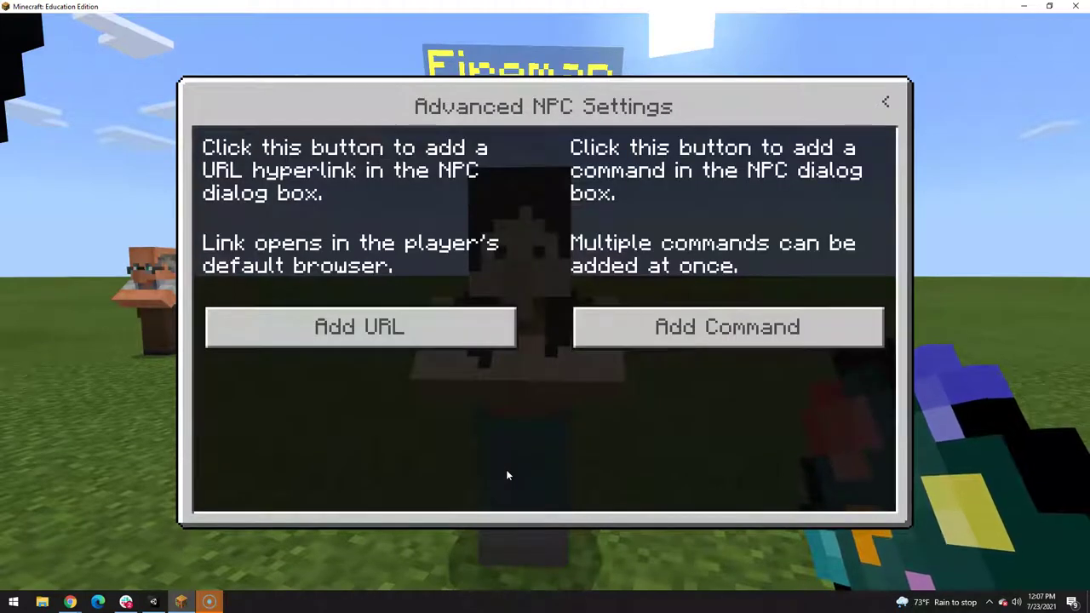
{"action": "left_click", "coordinate": [666, 340]}
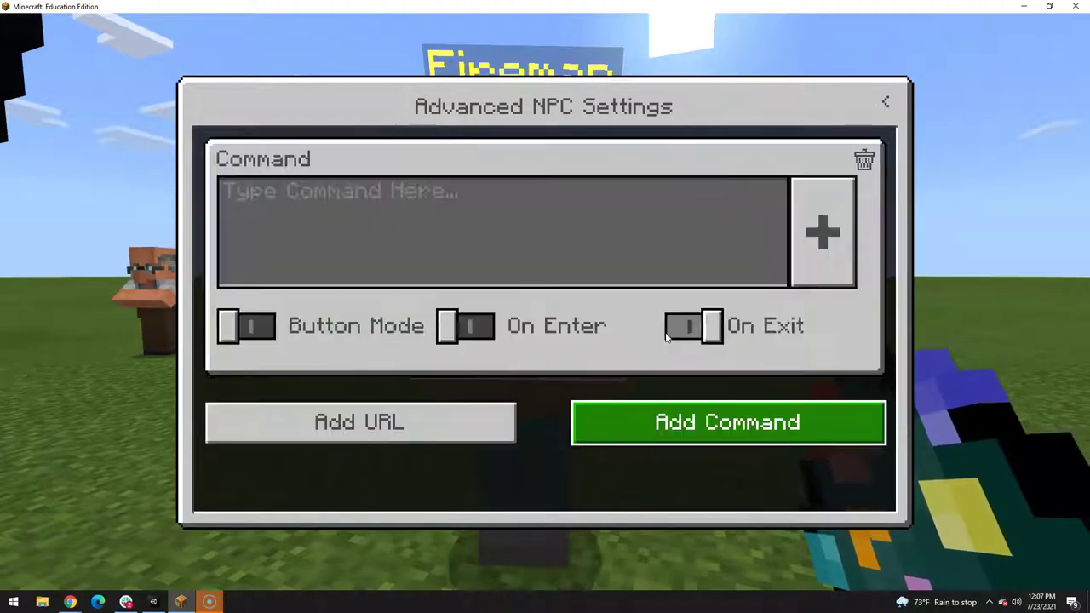
{"action": "left_click", "coordinate": [357, 191]}
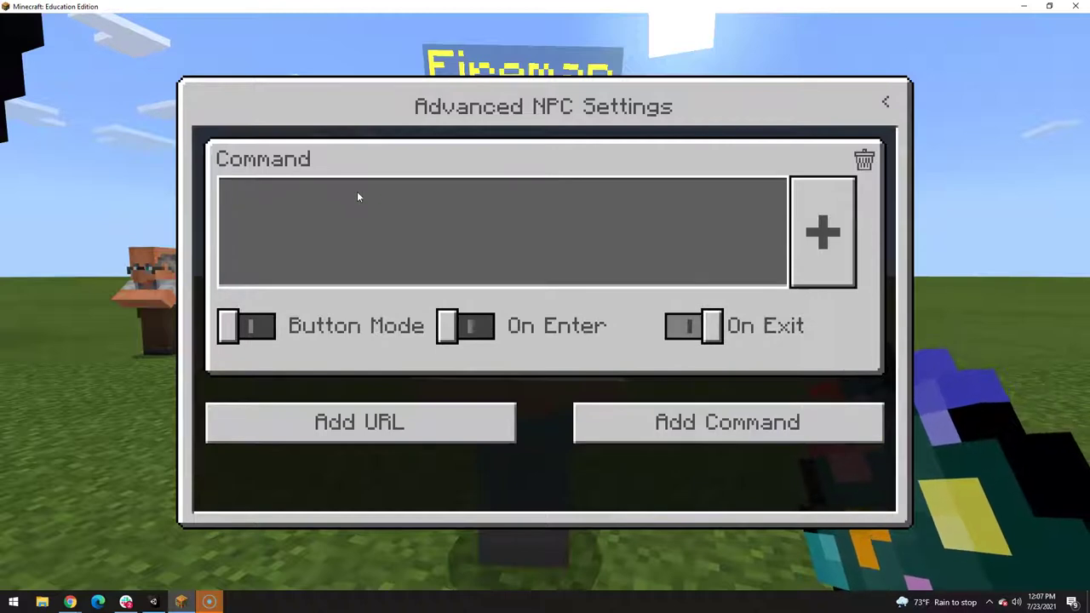
{"action": "type", "text": "/fill ~ ~4 ~-6 ~ ~4 ~-11 concrete 15 /setblock ~ ~5 ~-5 concrete 15 /setblock ~ ~5 ~-6 concrete 1 /fill ~ ~5 ~-7 ~ ~9 ~-8 wool 4"}
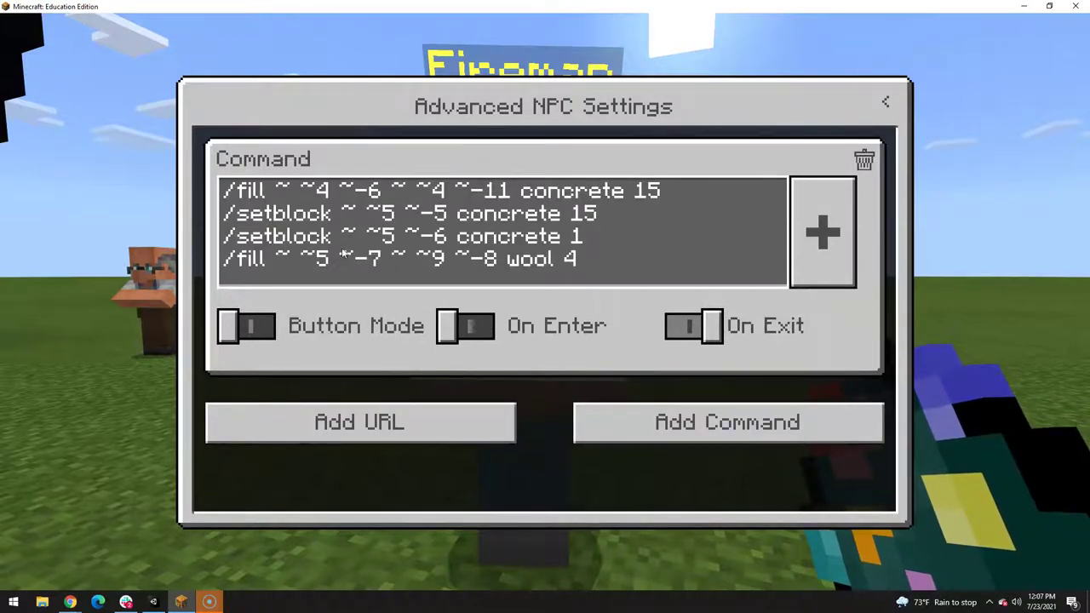
{"action": "left_click", "coordinate": [269, 330]}
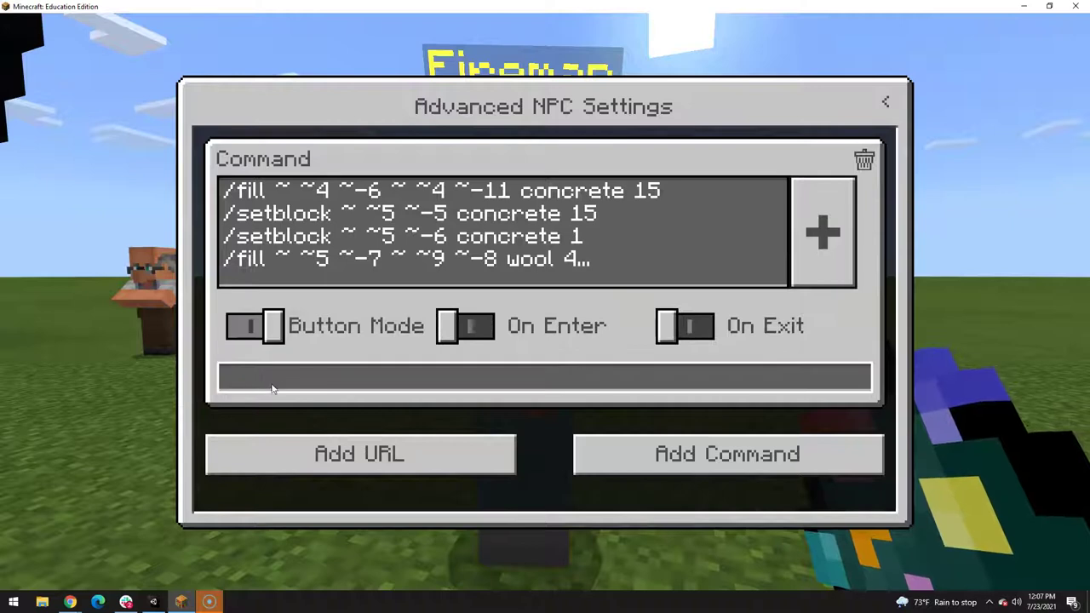
{"action": "left_click", "coordinate": [270, 381]}
{"action": "type", "text": "1"}
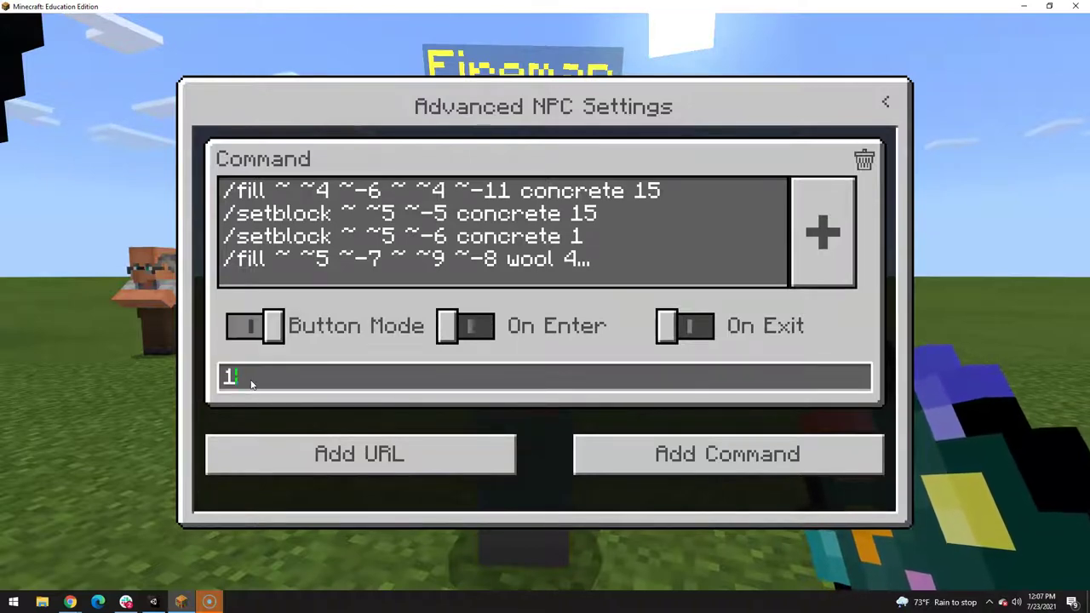
- Add a second command entry to the NPC, then copy the second group of 16 commands from the Google Docs document
{"action": "left_click", "coordinate": [691, 459]}
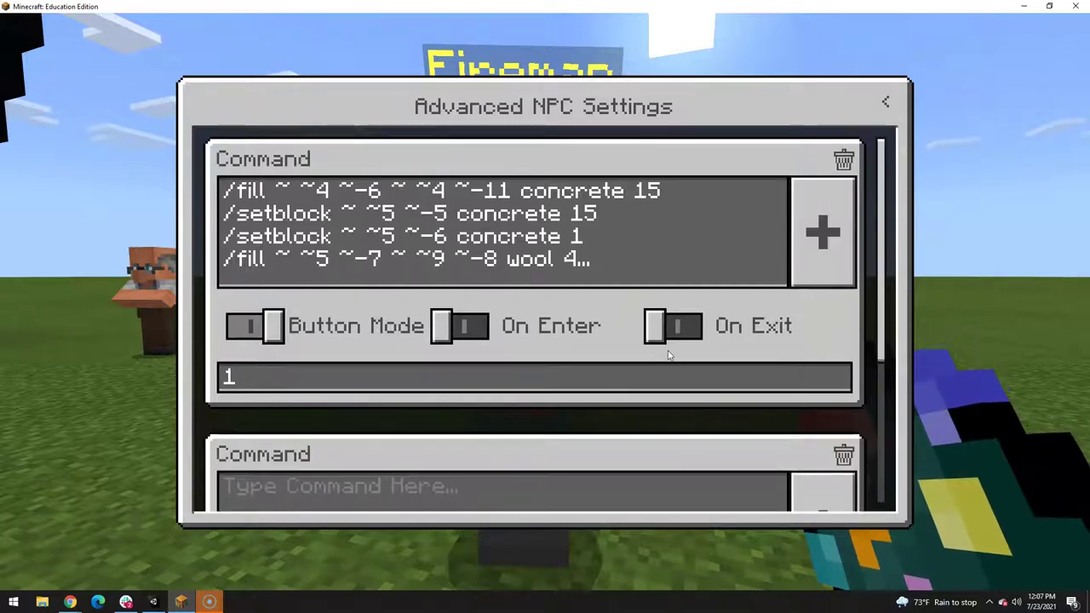
{"action": "left_click", "coordinate": [70, 601]}
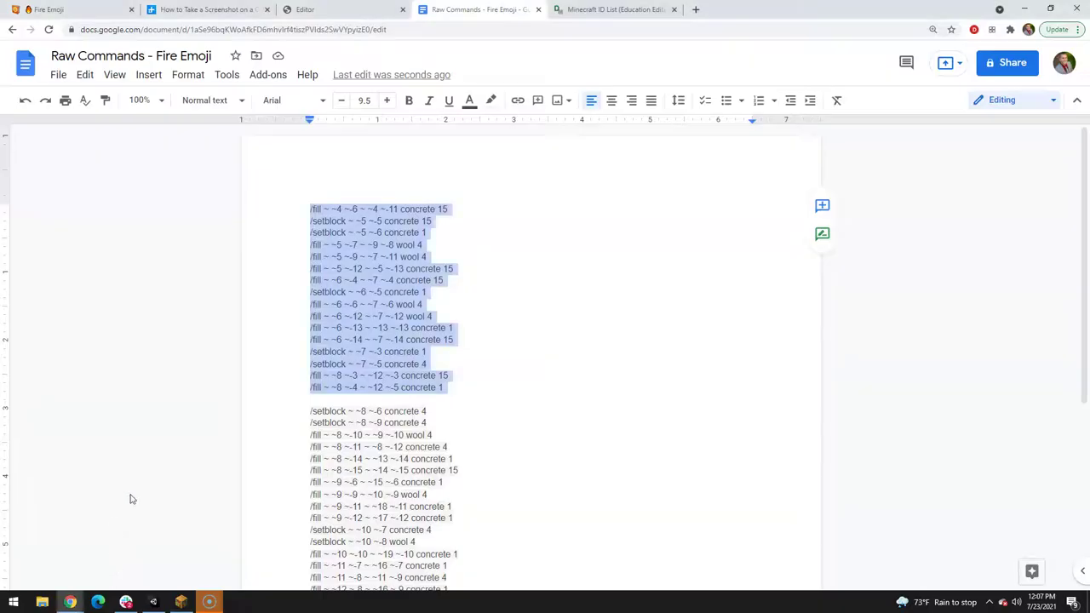
{"action": "scroll", "coordinate": [315, 244], "scroll_direction": "down", "scroll_amount": 1}
{"action": "left_click_drag", "start_coordinate": [306, 241], "coordinate": [465, 421]}
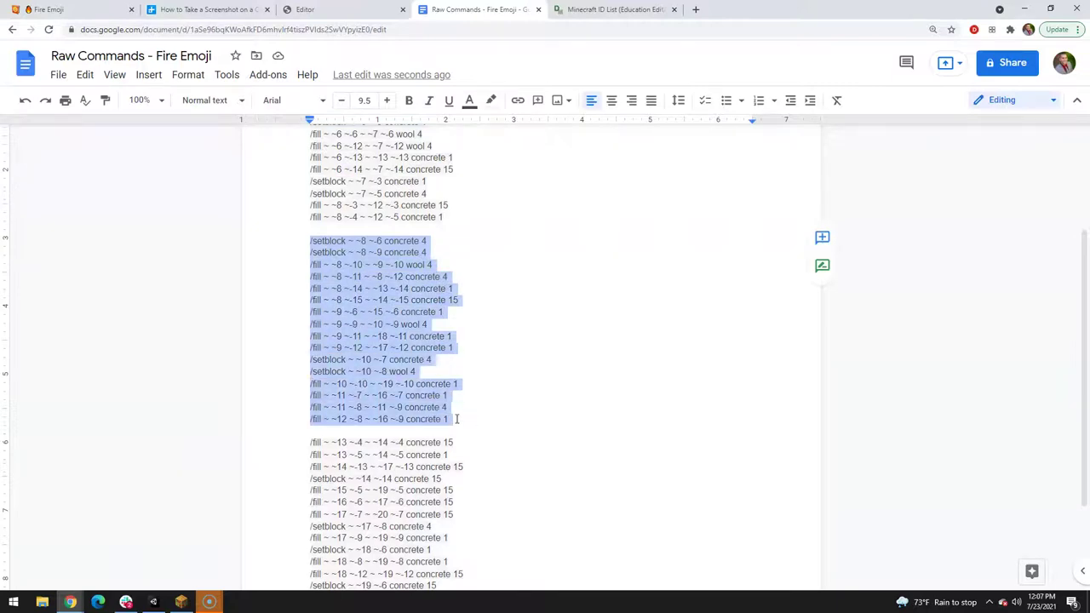
- Return to Minecraft: Education Edition, paste the second group into the empty command entry and make it a button labelled 2
{"action": "left_click", "coordinate": [180, 602]}
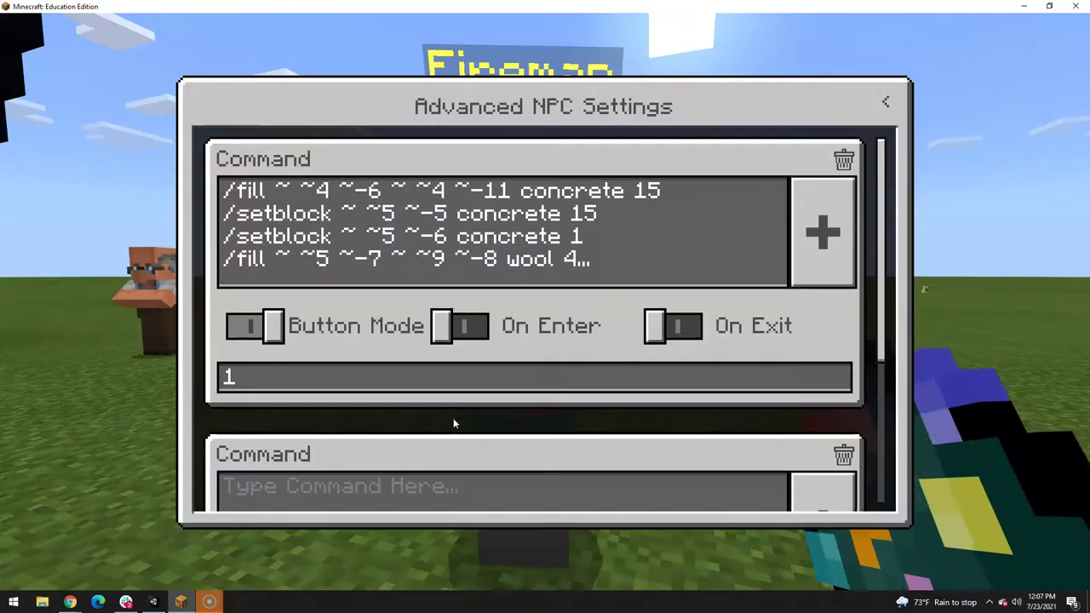
{"action": "left_click", "coordinate": [361, 493]}
{"action": "key", "text": "ctrl+v"}
{"action": "scroll", "coordinate": [881, 325], "scroll_direction": "down", "scroll_amount": 5}
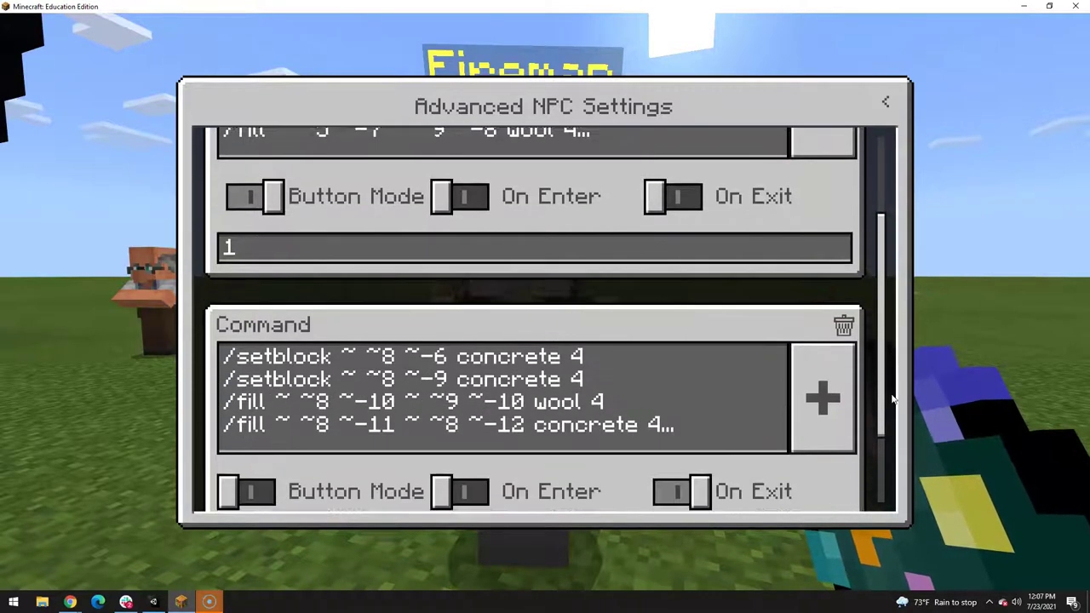
{"action": "left_click", "coordinate": [271, 387]}
{"action": "left_click", "coordinate": [295, 428]}
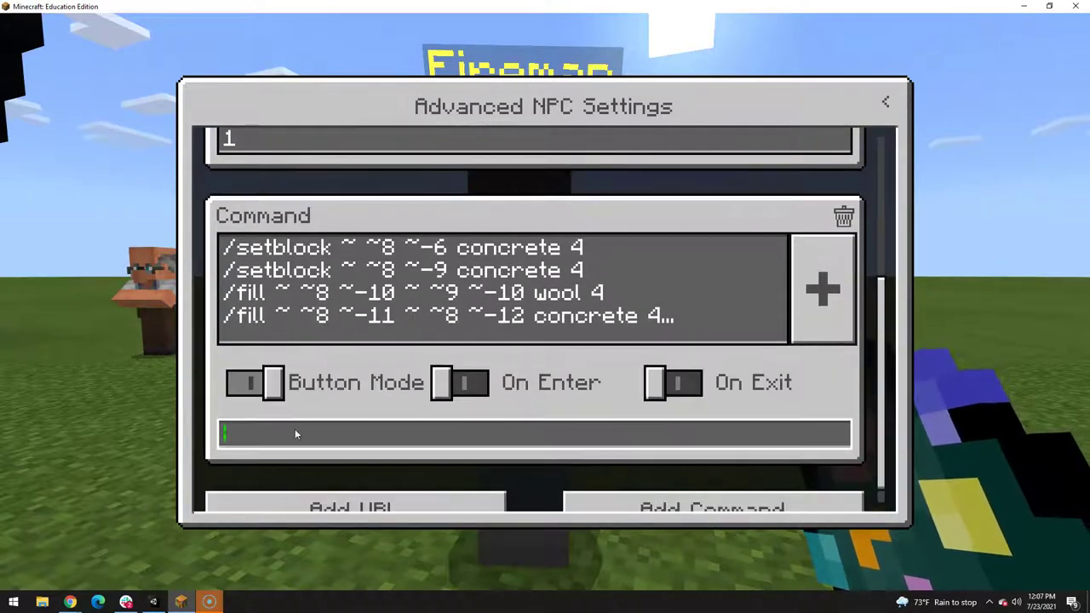
{"action": "type", "text": "2"}
- Add a third command entry to the NPC and copy the last group of commands from the Google Docs document
{"action": "left_click", "coordinate": [662, 508]}
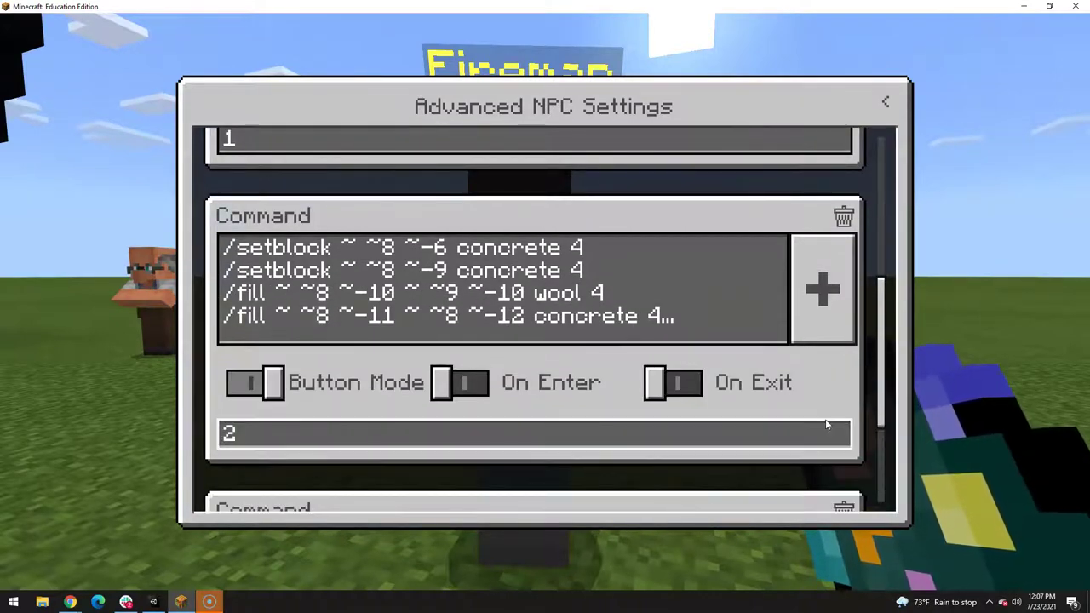
{"action": "scroll", "coordinate": [879, 482], "scroll_direction": "down", "scroll_amount": 4}
{"action": "scroll", "coordinate": [879, 482], "scroll_direction": "down", "scroll_amount": 3}
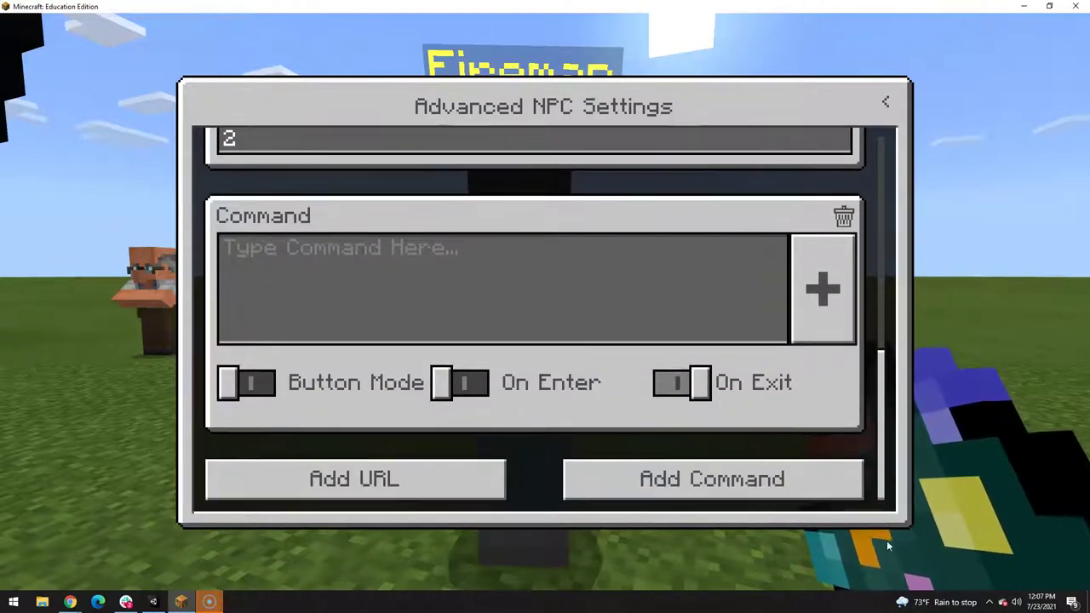
{"action": "key", "text": "alt+Tab"}
{"action": "scroll", "coordinate": [296, 374], "scroll_direction": "down", "scroll_amount": 3}
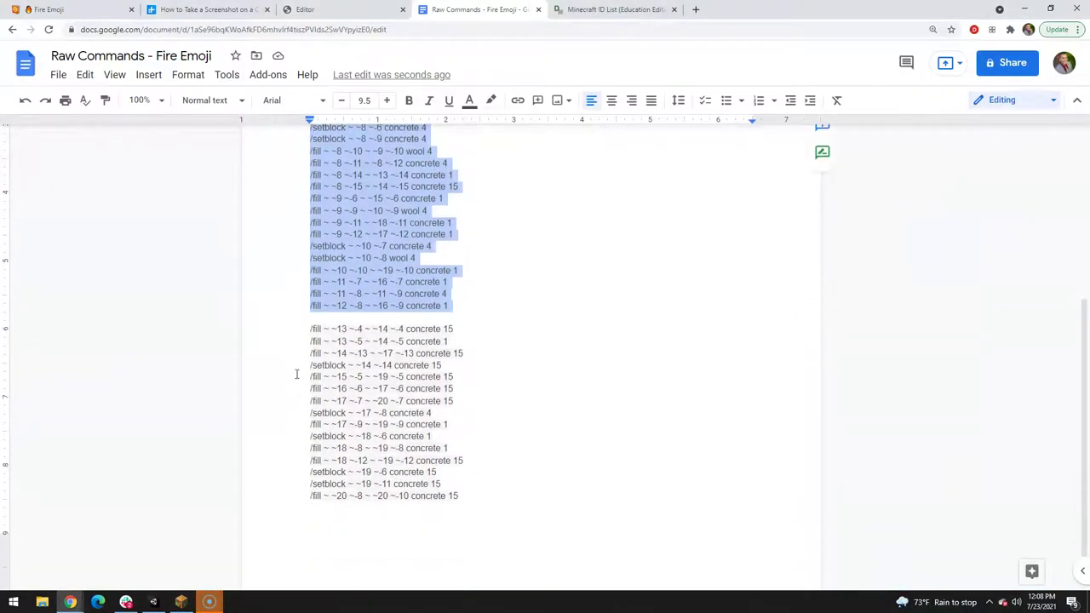
{"action": "left_click_drag", "start_coordinate": [303, 326], "coordinate": [466, 496]}
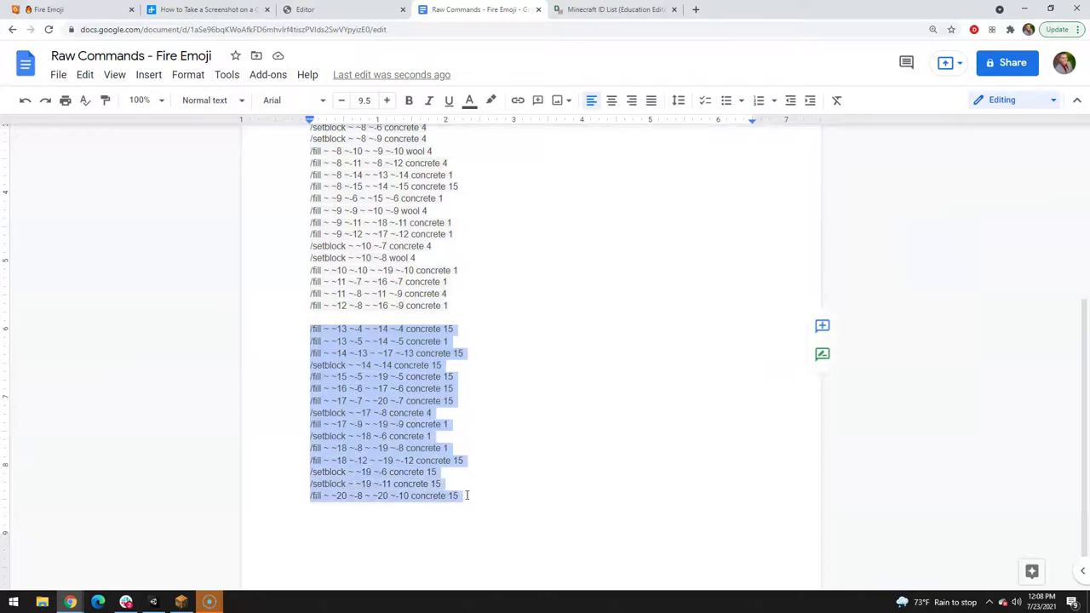
- Back in Minecraft: Education Edition, paste the last group into the third command entry, make it a button labelled 3 and close the NPC settings
{"action": "key", "text": "alt+Tab"}
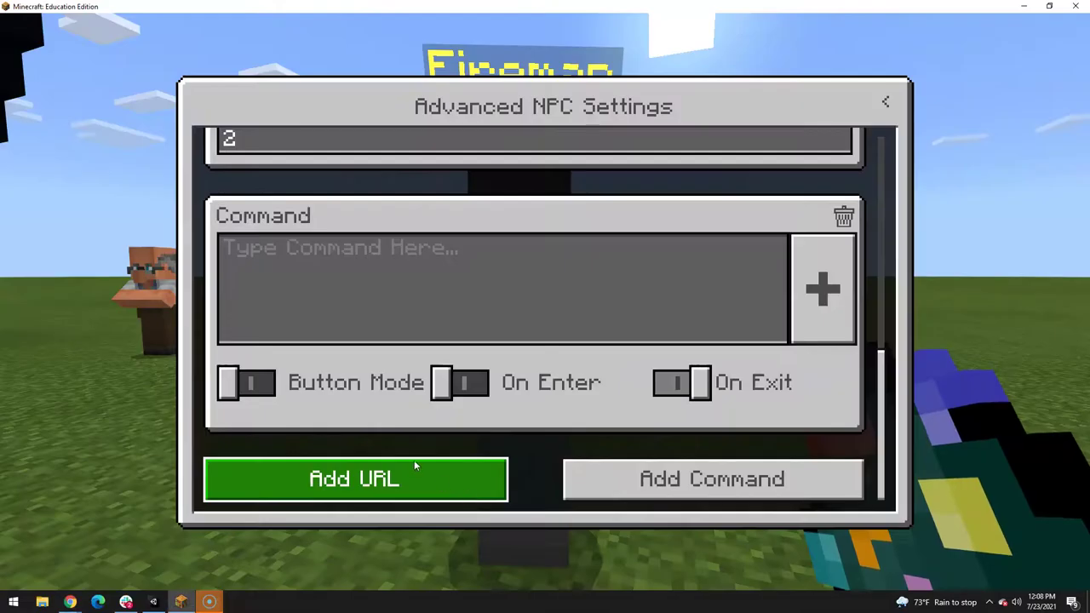
{"action": "left_click", "coordinate": [331, 265]}
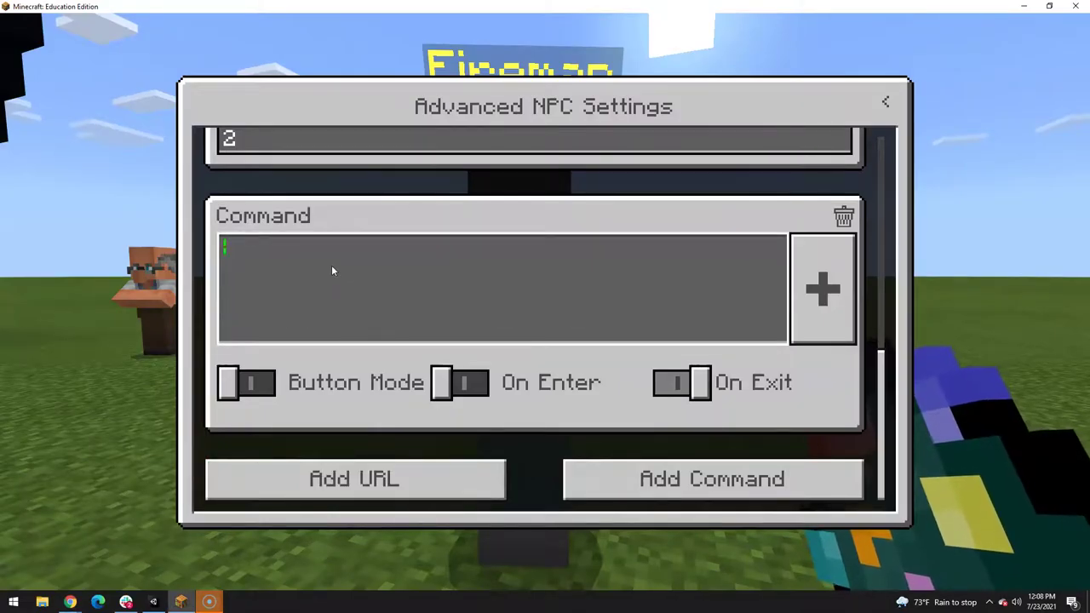
{"action": "type", "text": "/fill ~ ~13 ~-4 ~ ~14 ~-4 concrete 15 /fill ~ ~13 ~-5 ~ ~14 ~-5 concrete 1 /fill ~ ~14 ~-13 ~ ~17 ~-13 concrete 15 /setblock ~ ~14 ~-14 concrete 15"}
{"action": "left_click", "coordinate": [247, 382]}
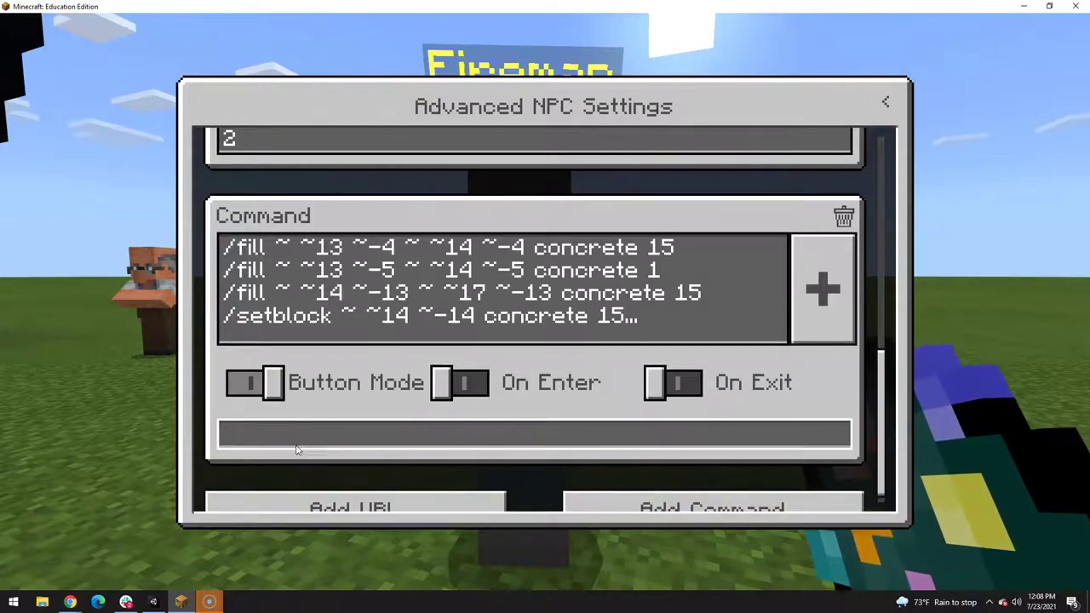
{"action": "type", "text": "3"}
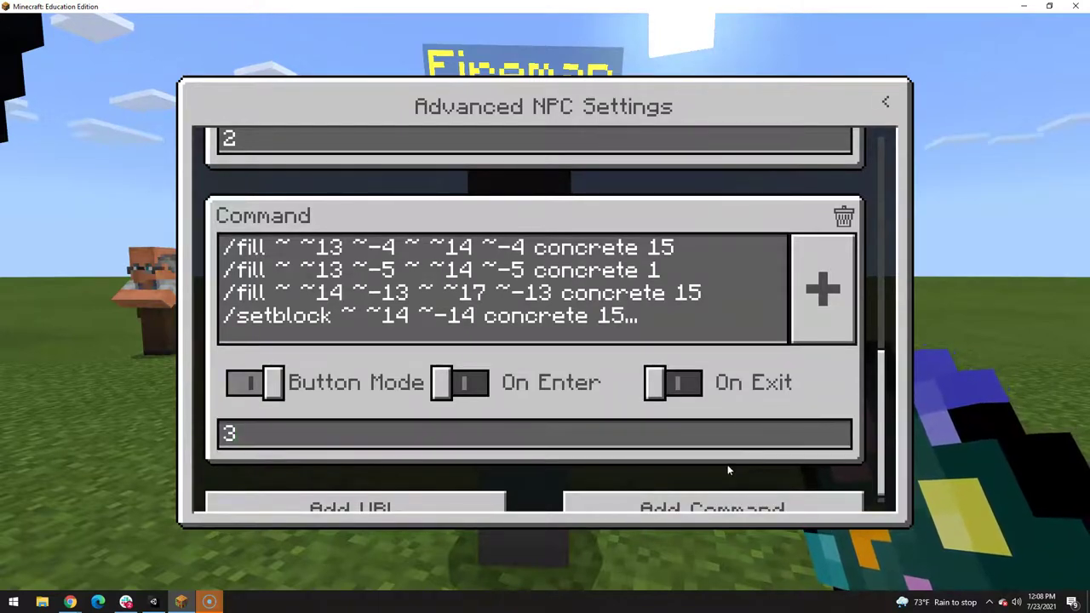
{"action": "left_click", "coordinate": [884, 106]}
{"action": "left_click", "coordinate": [881, 103]}
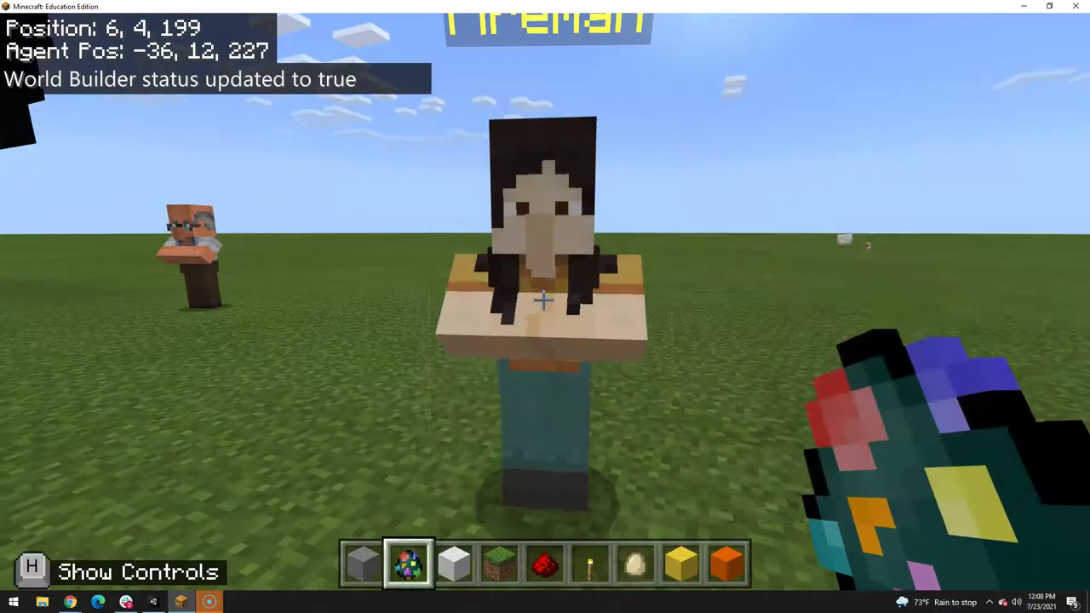
- Turn World Builder mode off with the /wb chat command
{"action": "type", "text": "t"}
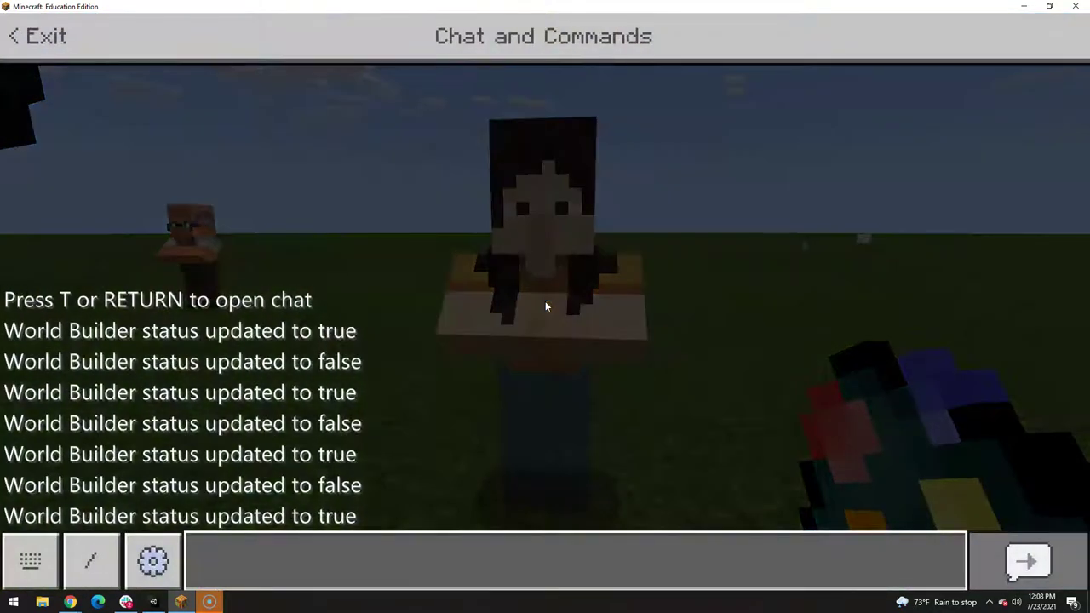
{"action": "type", "text": "/wb"}
{"action": "key", "text": "Return"}
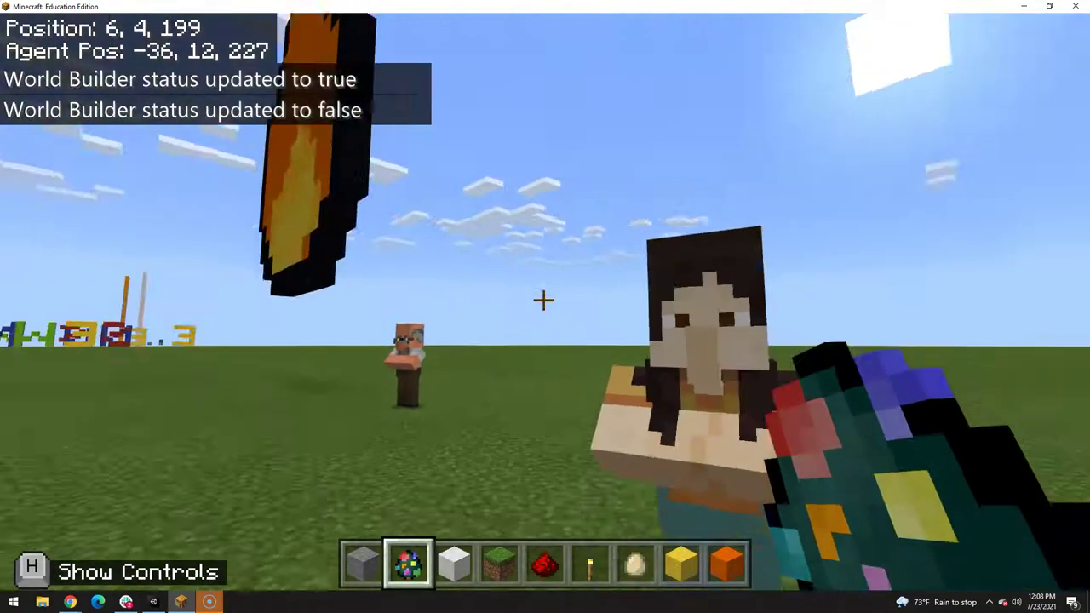
- Interact with the Fireman NPC and run its command button 1 to build the first part of the fire pixel art
{"action": "right_click", "coordinate": [543, 300]}
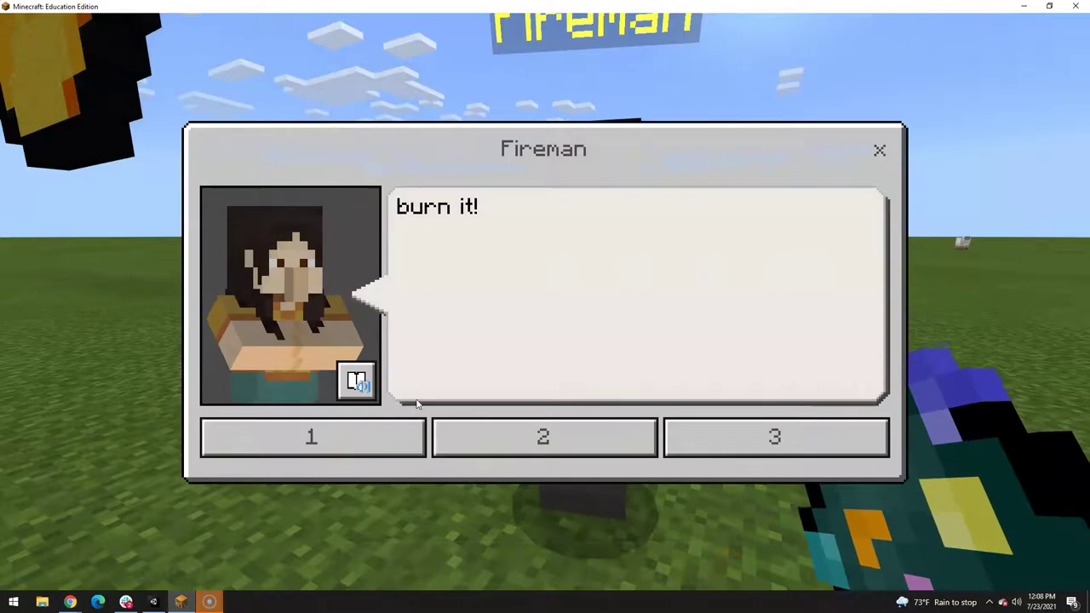
{"action": "left_click", "coordinate": [378, 436]}
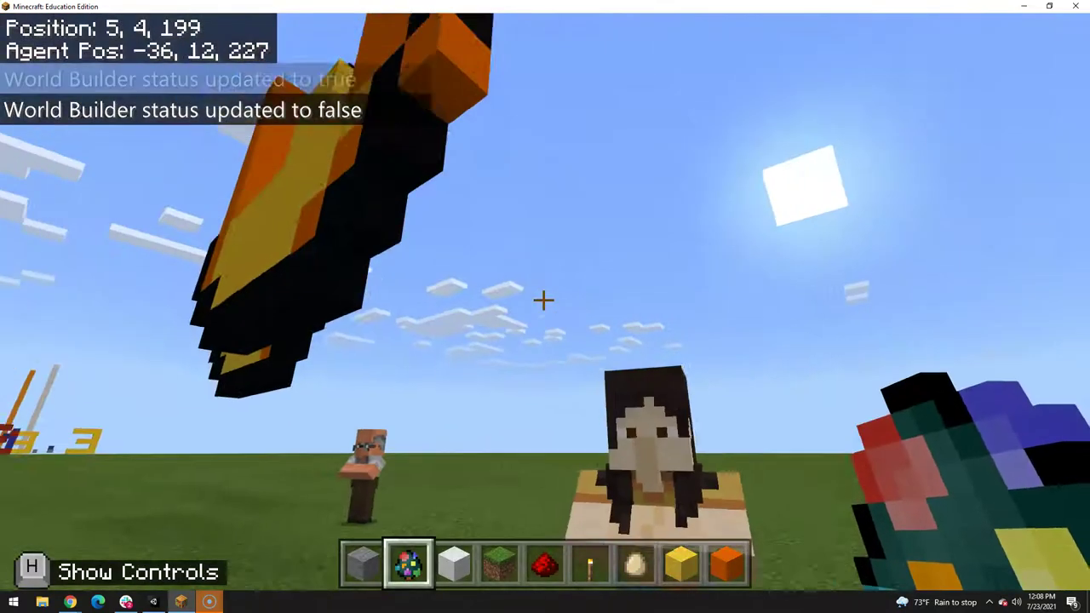
{"action": "key", "text": "s"}
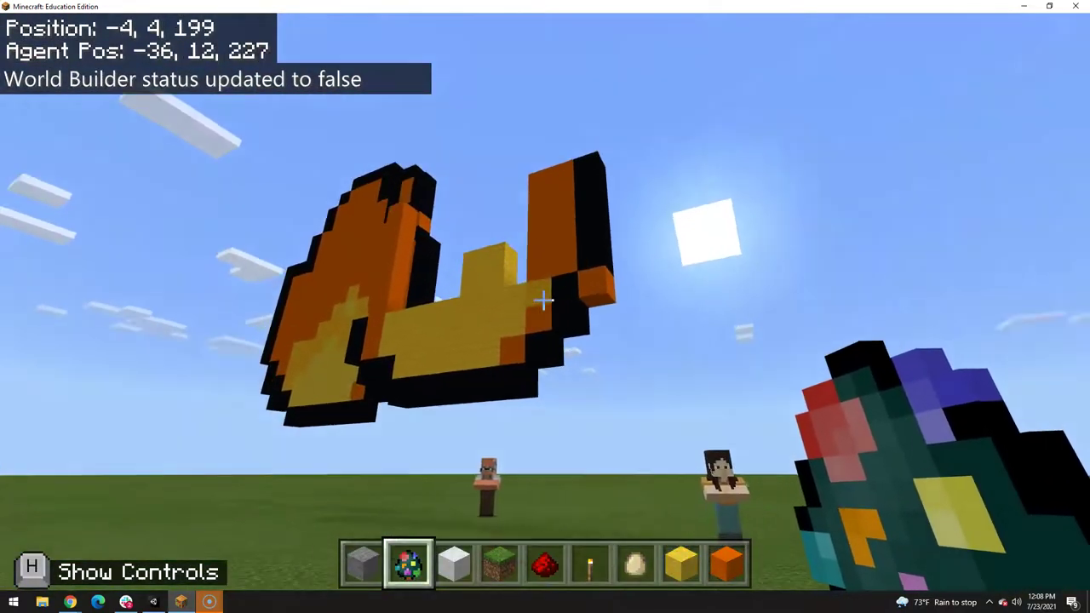
- Walk back to the Fireman NPC and run its command button 2 to build the second part of the fire
{"action": "key", "text": "w"}
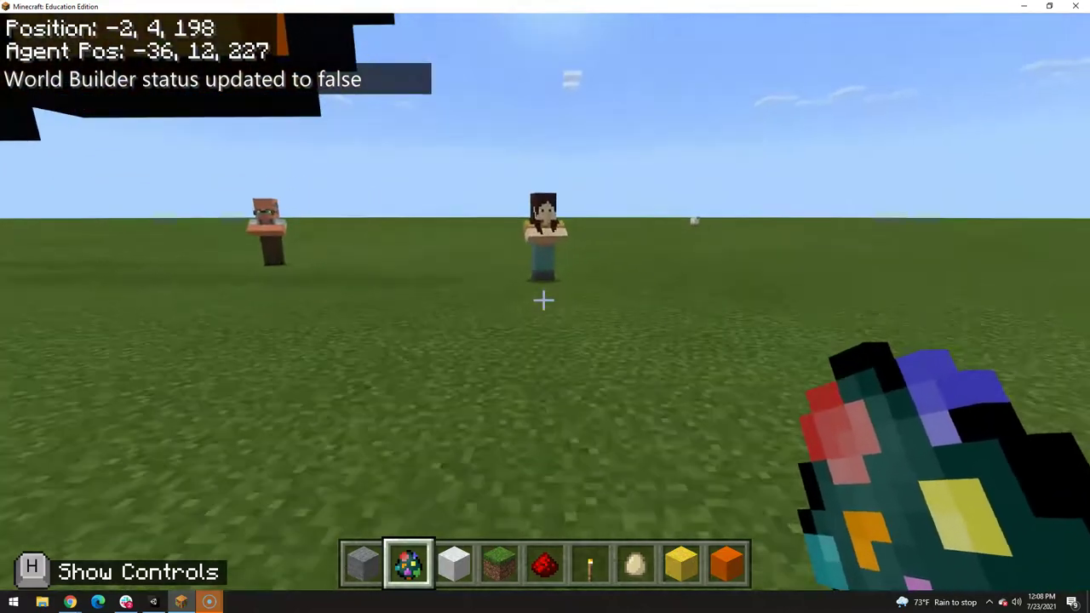
{"action": "key", "text": "w"}
{"action": "right_click", "coordinate": [543, 299]}
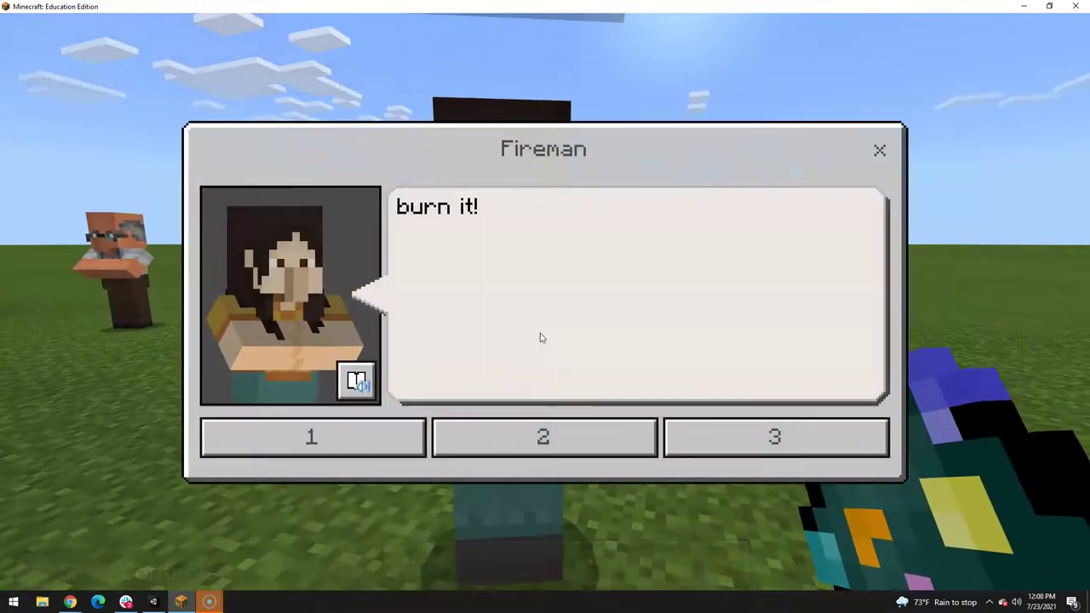
{"action": "left_click", "coordinate": [548, 436]}
{"action": "key", "text": "s"}
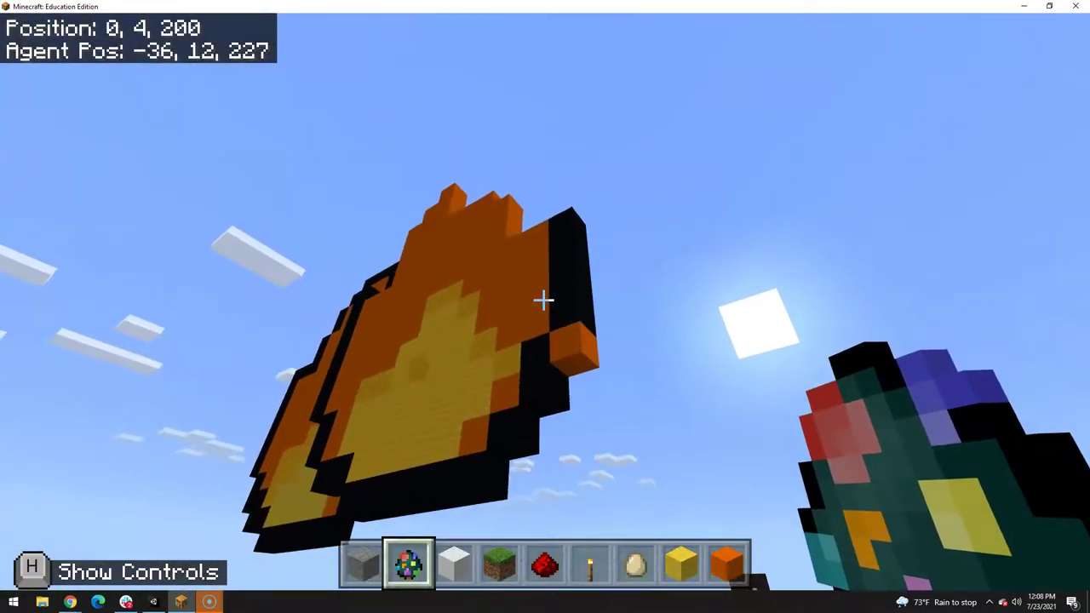
- Return to the Fireman NPC, run its command button 3 to complete the fire, and back away to view the whole build
{"action": "key", "text": "w"}
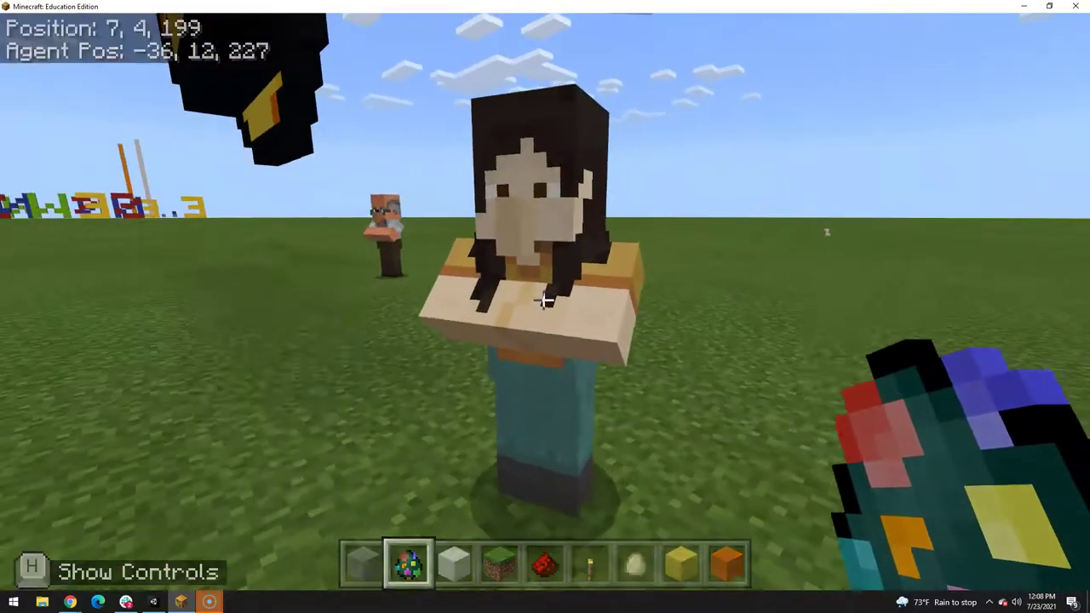
{"action": "right_click", "coordinate": [543, 298]}
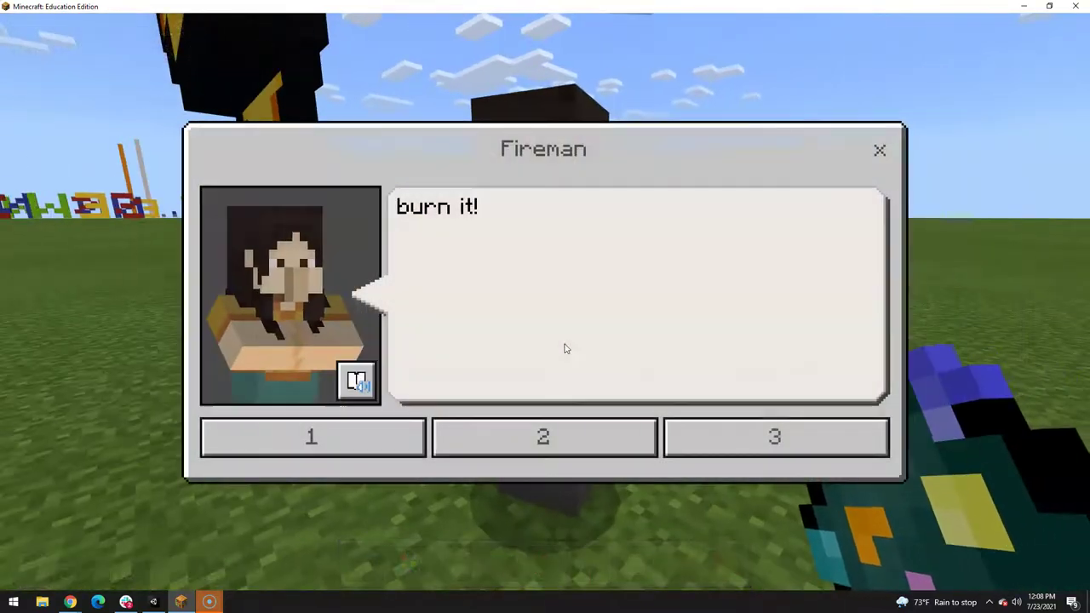
{"action": "left_click", "coordinate": [713, 449]}
{"action": "key", "text": "s"}
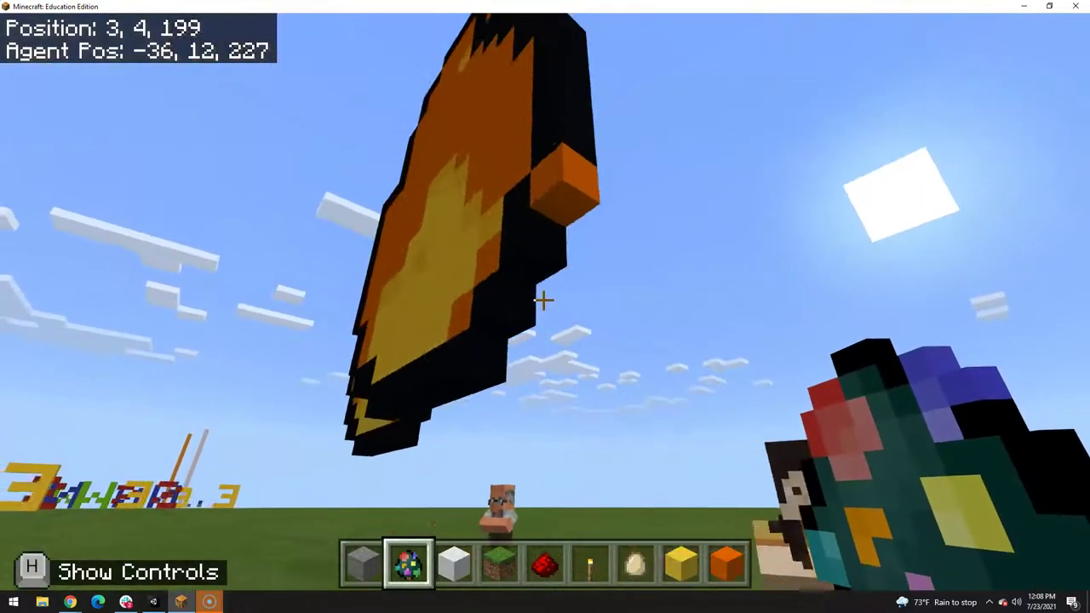
{"action": "key", "text": "s"}
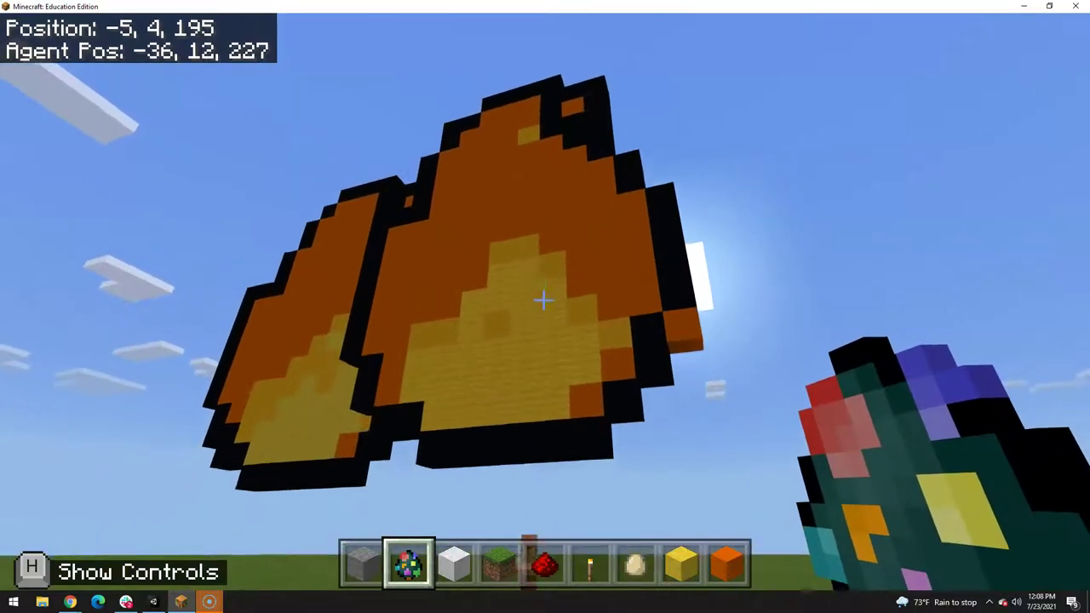
- Fly up to the new fire build, break several yellow blocks near its base to make an opening, and back away from it
{"action": "key", "text": "space"}
{"action": "key", "text": "w"}
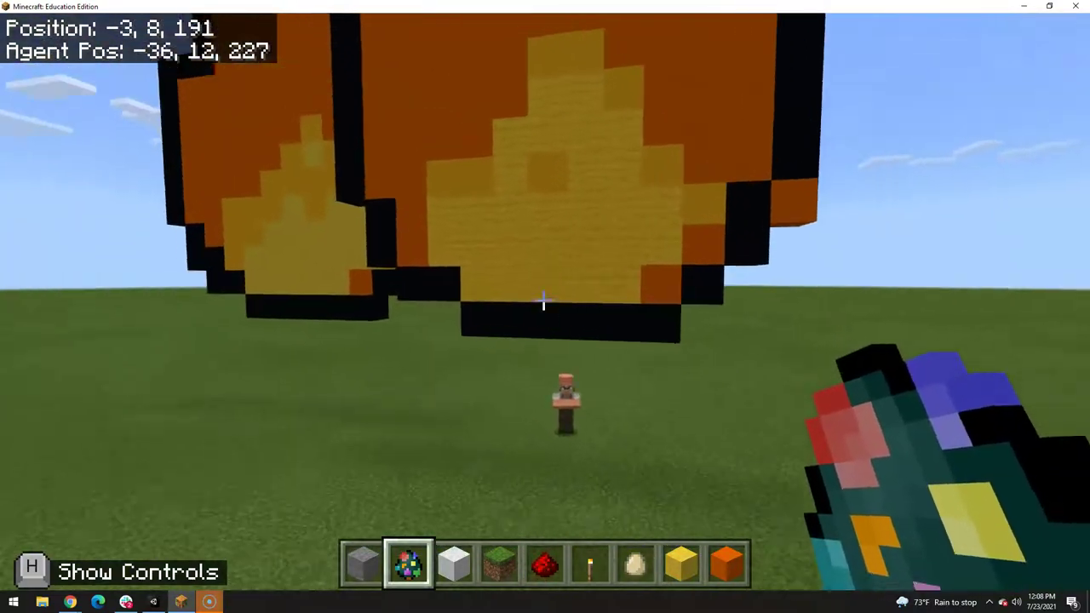
{"action": "key", "text": "w"}
{"action": "left_click", "coordinate": [542, 299]}
{"action": "left_click", "coordinate": [542, 299]}
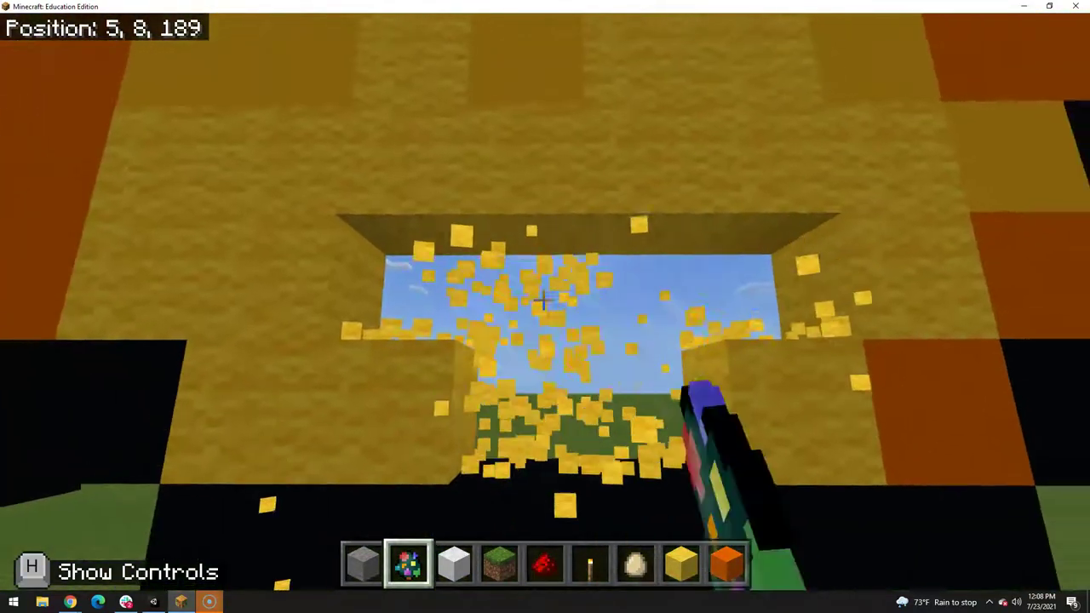
{"action": "key", "text": "s"}
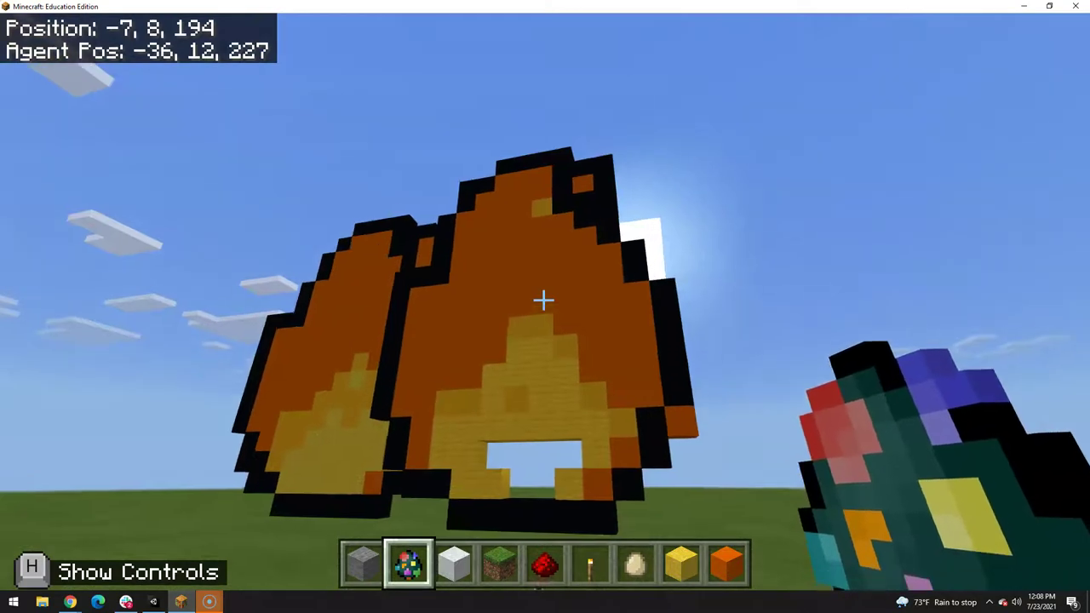
{"action": "key", "text": "w"}
{"action": "key", "text": "w"}
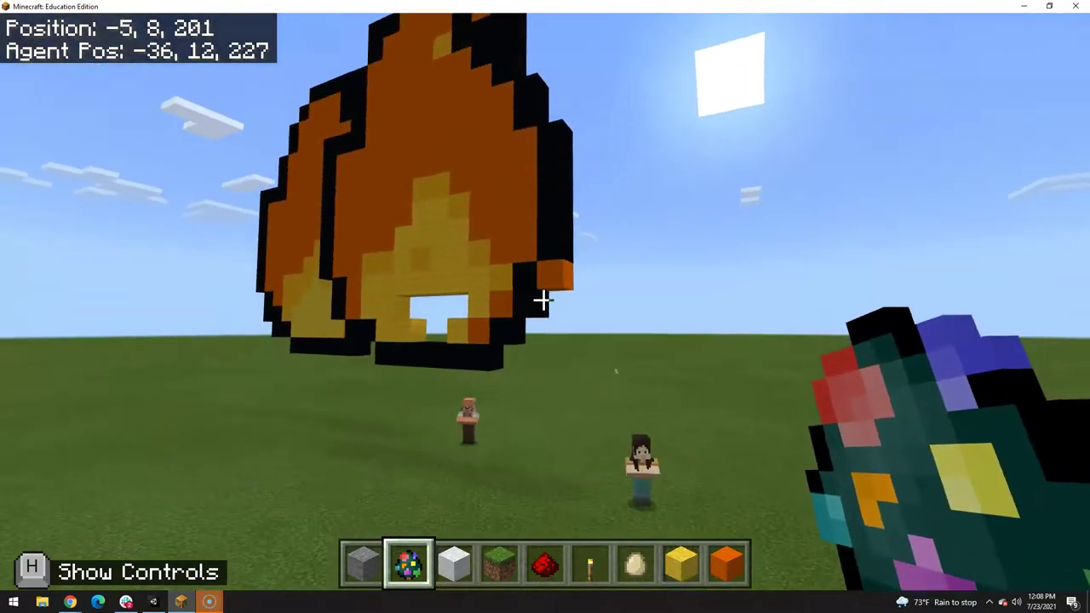